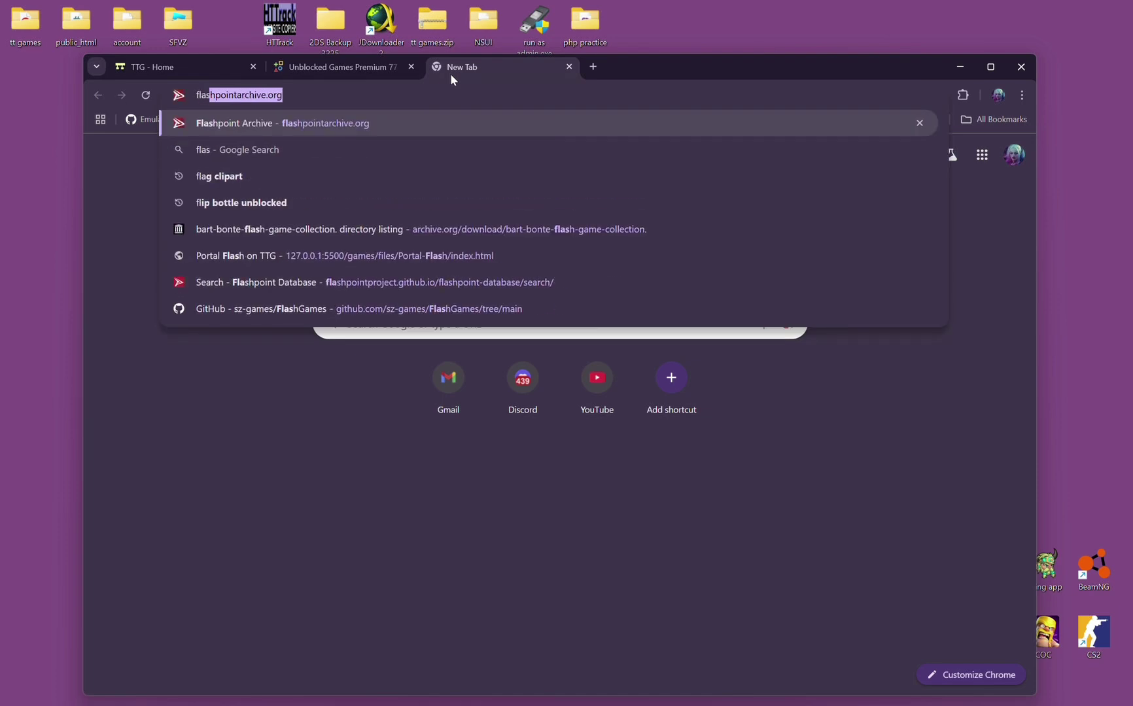
- Load flashpointarchive.org and open the site's Downloads page
key("Return")
scroll(477, 230, "down", 1)
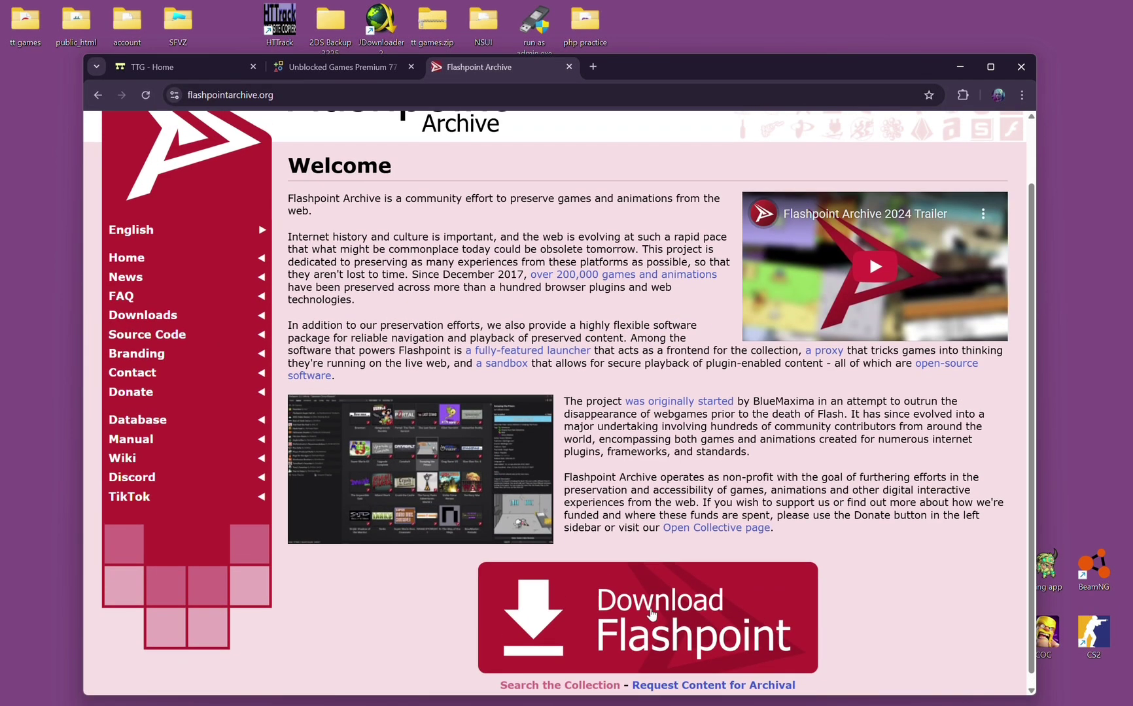
left_click(146, 321)
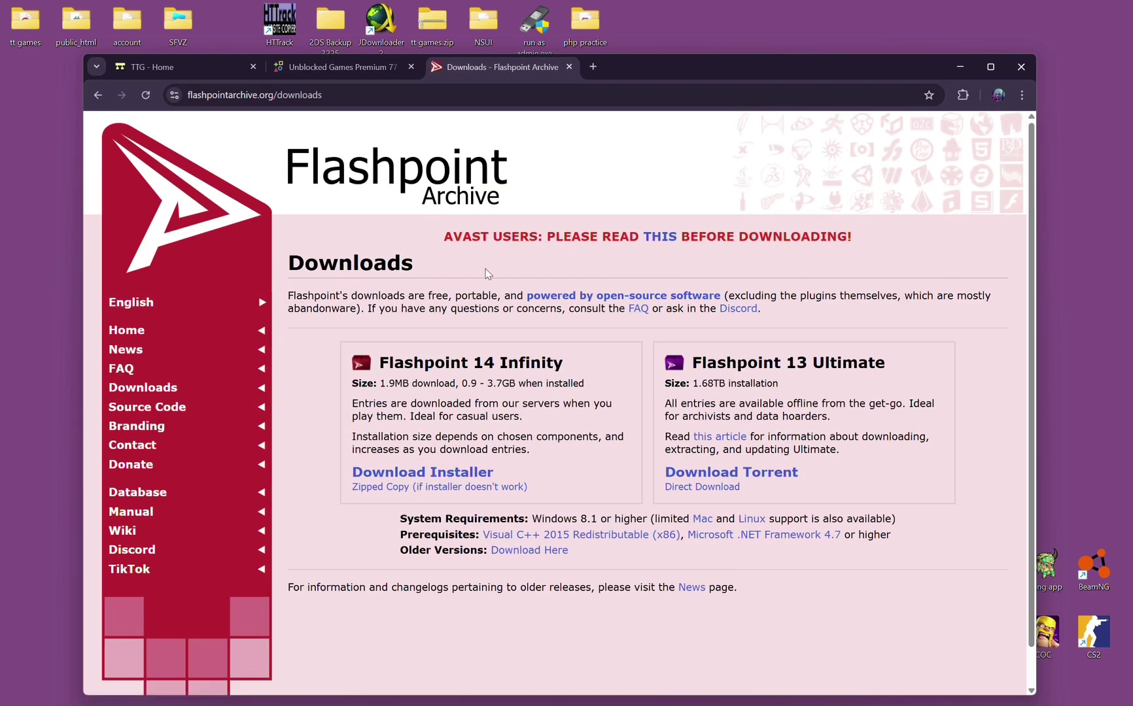
- Check the list of older Flashpoint Infinity versions offered for download, and return to the Downloads page
left_click_drag(693, 371, 787, 379)
left_click(589, 327)
left_click(566, 552)
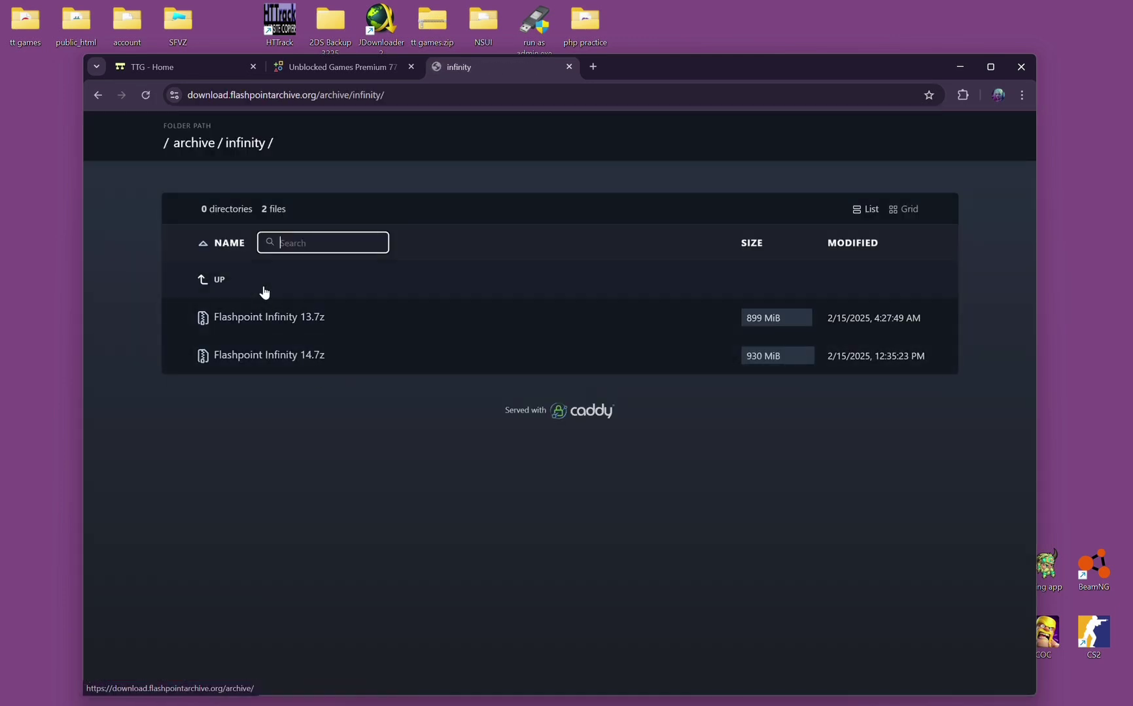
left_click(98, 95)
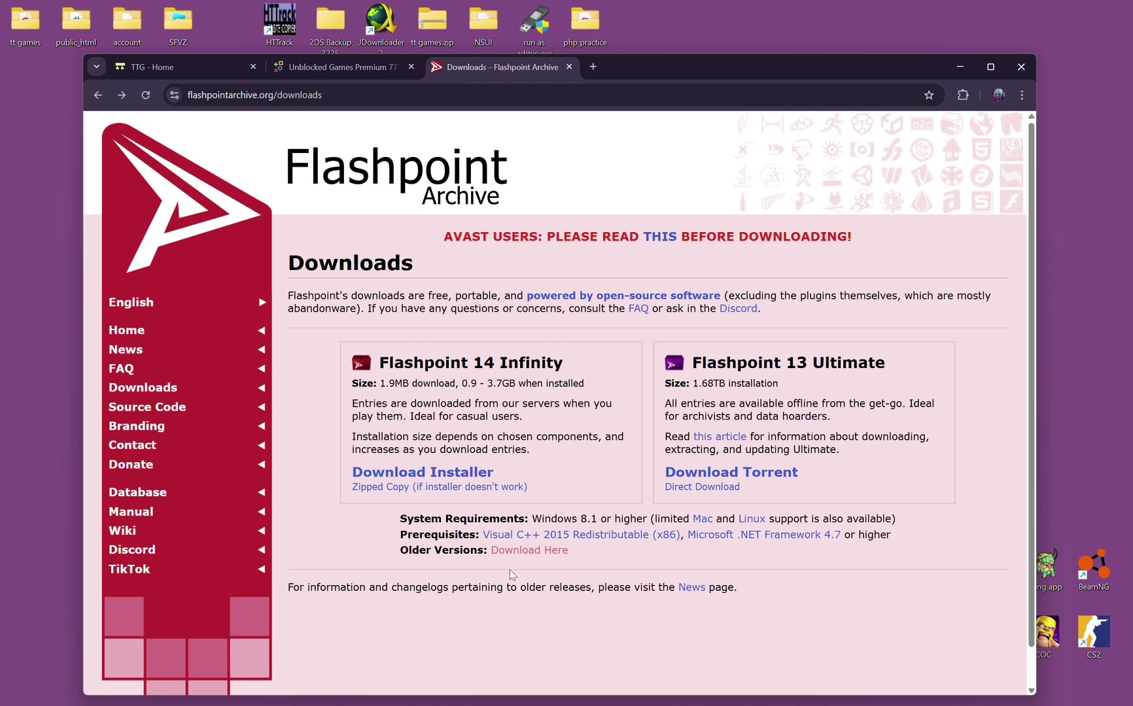
- Switch to the TTG site and view its movies and blog pages
left_click(160, 67)
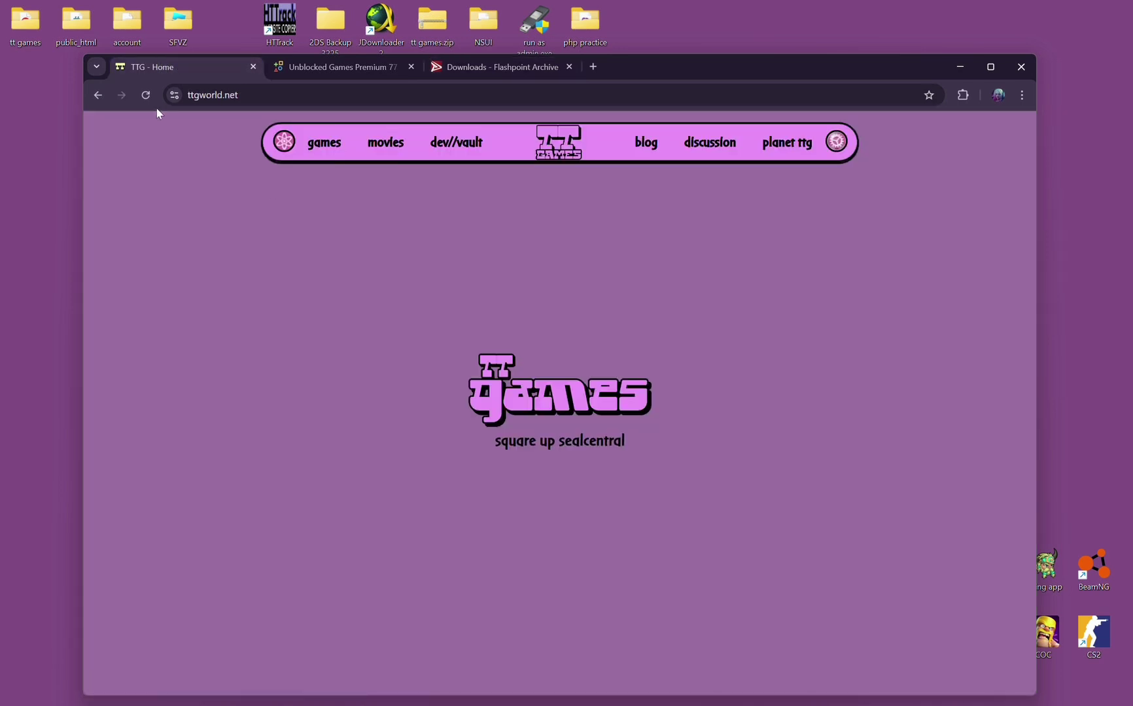
left_click(266, 98)
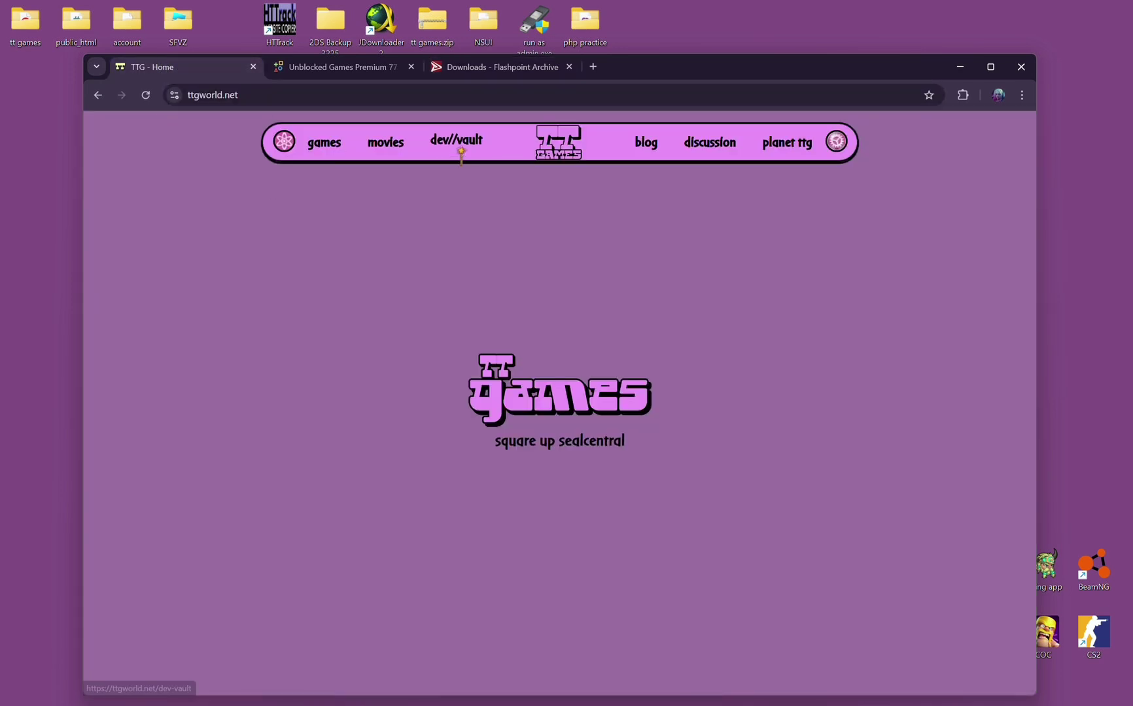
left_click(413, 145)
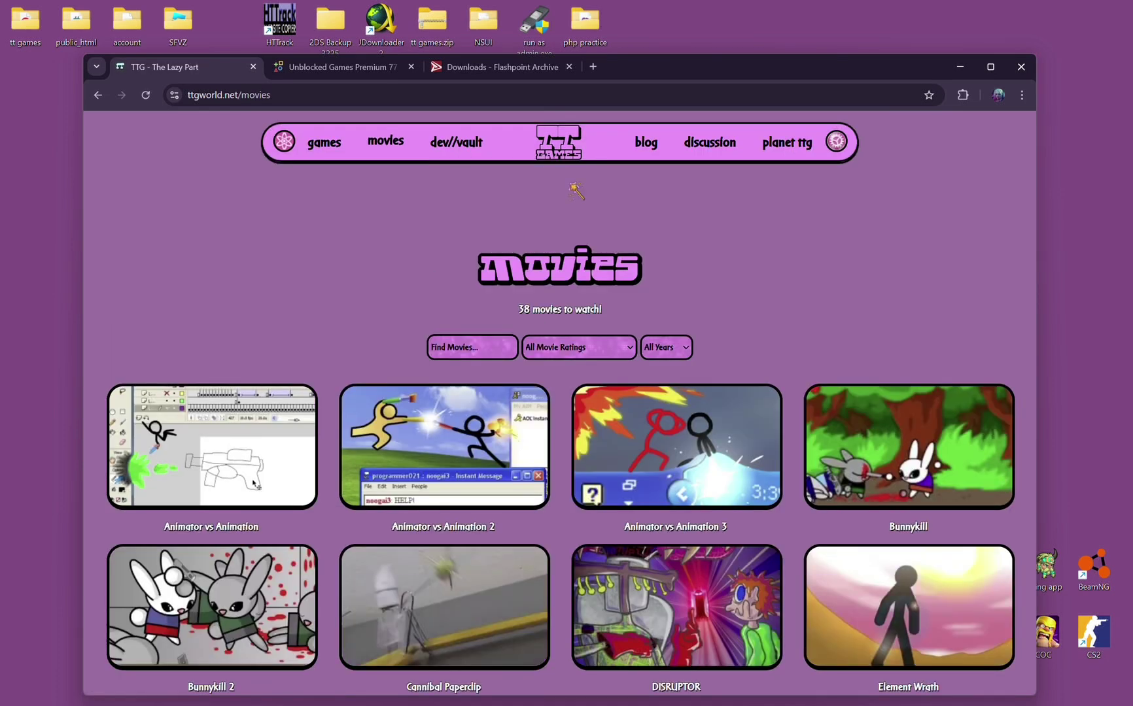
left_click(646, 143)
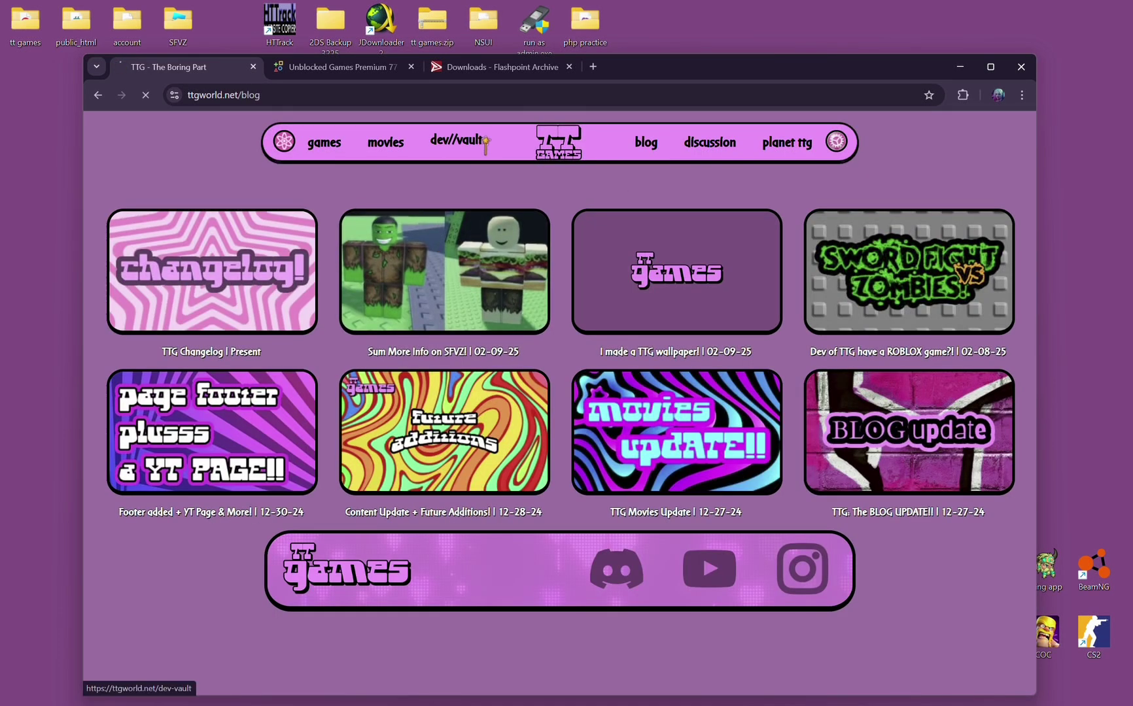
- Start the Flashpoint-Core11-TTG.7z download from the Tools section of TTG's dev//vault page, and cancel the download
left_click(464, 142)
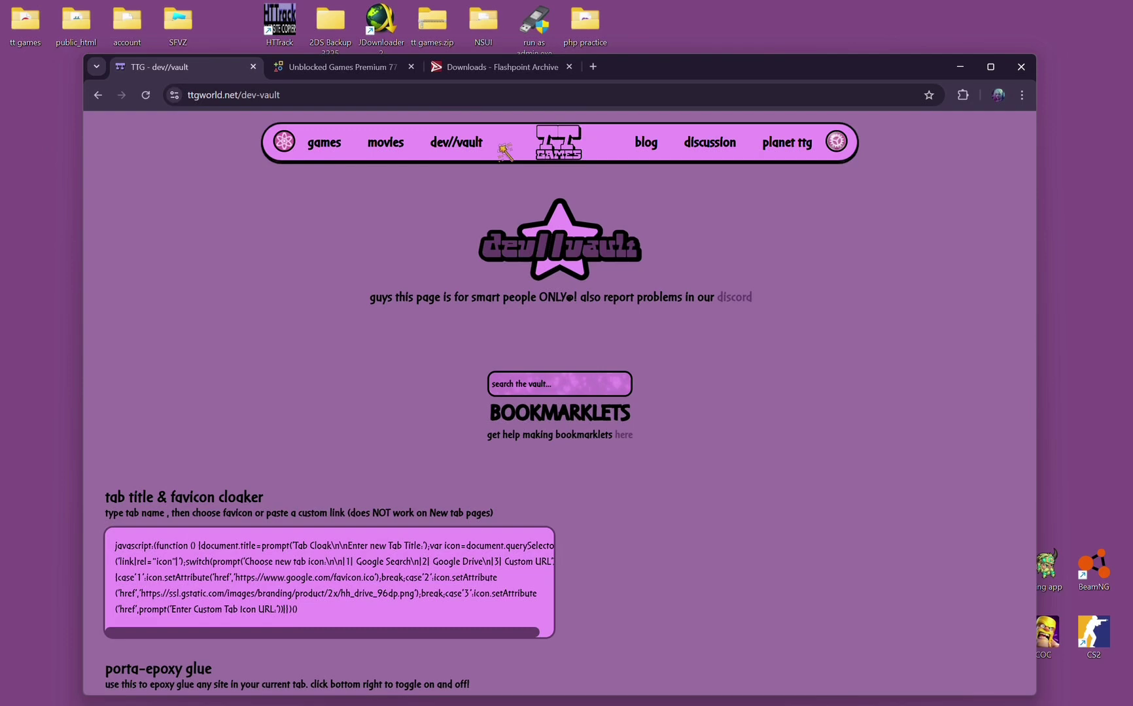
scroll(835, 152, "down", 20)
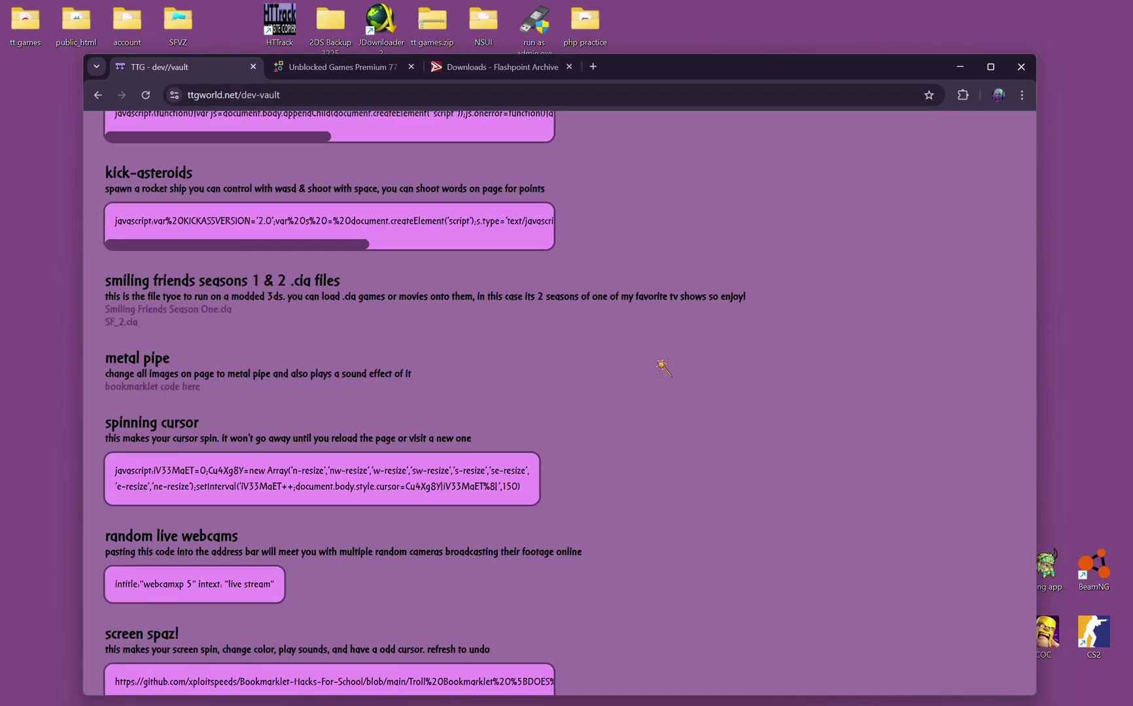
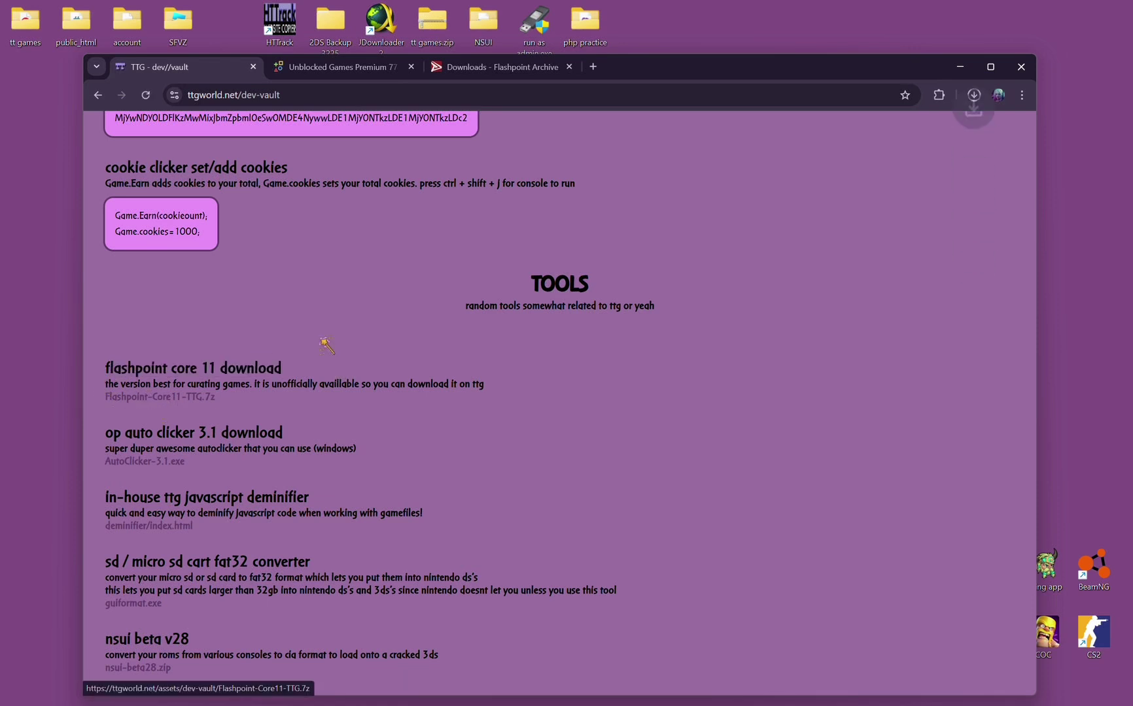
left_click(974, 95)
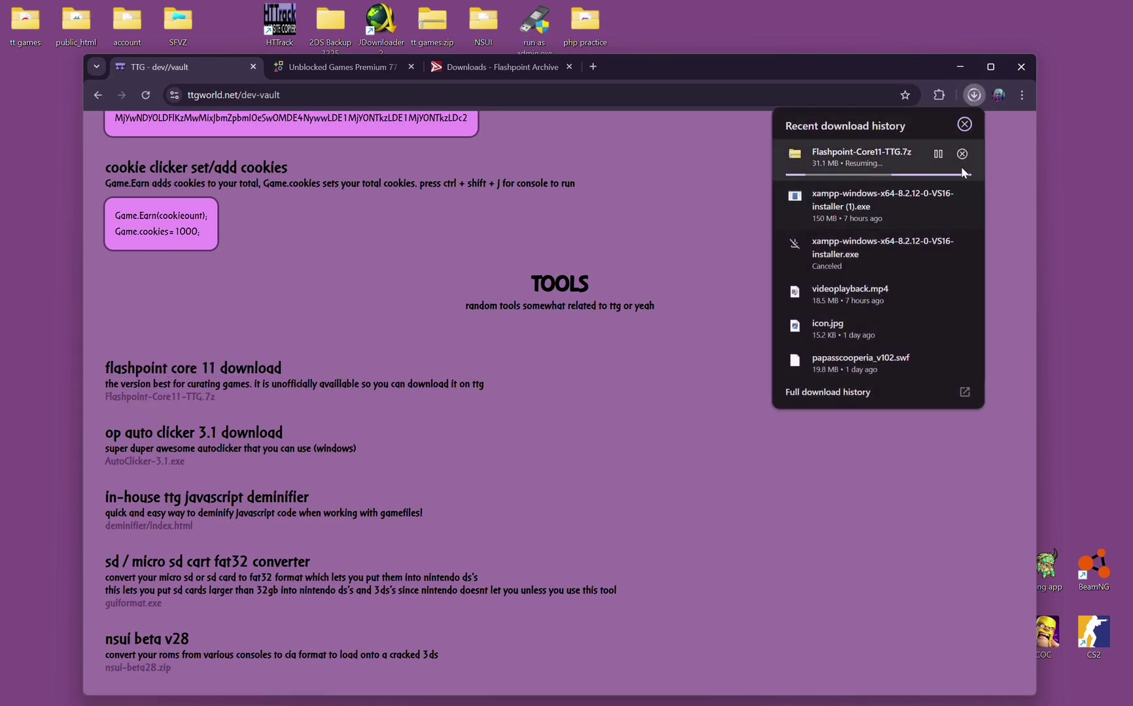
left_click(962, 154)
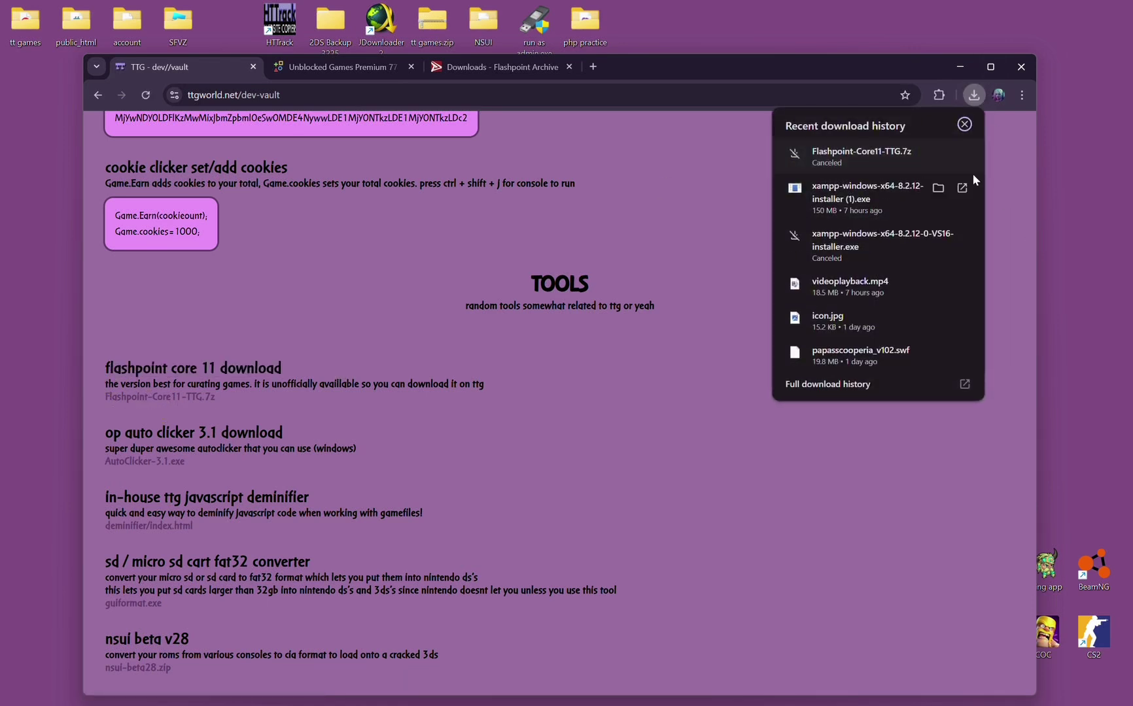
left_click(1004, 207)
left_click_drag(202, 398, 210, 403)
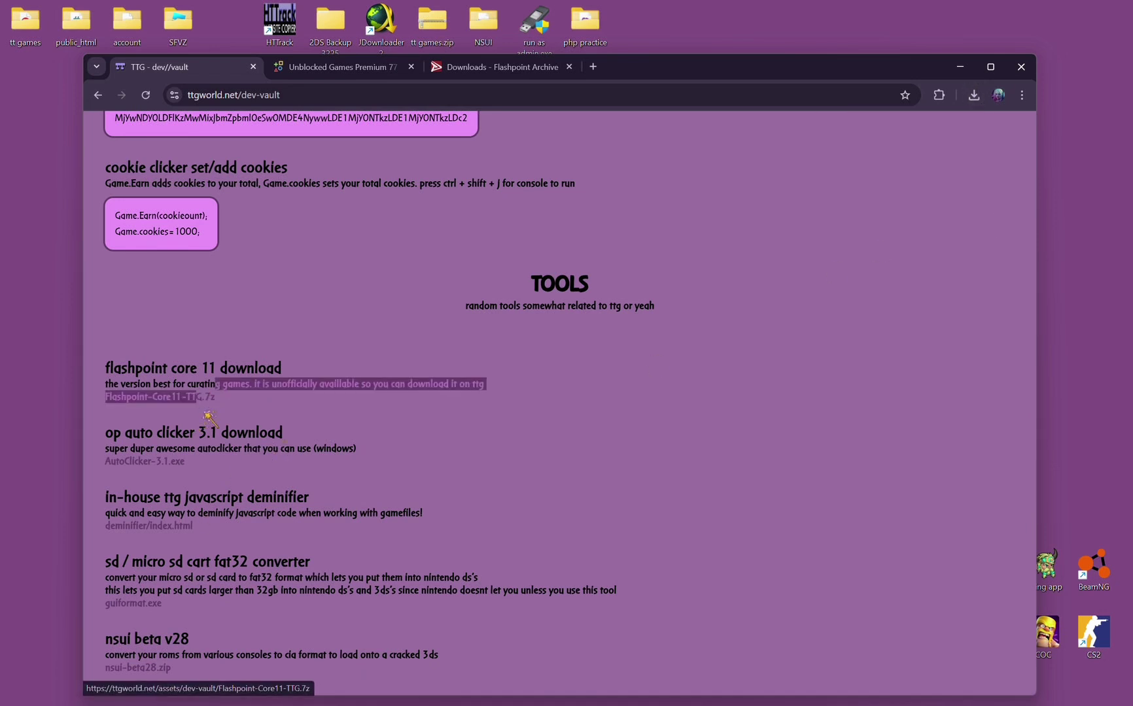
left_click(260, 420)
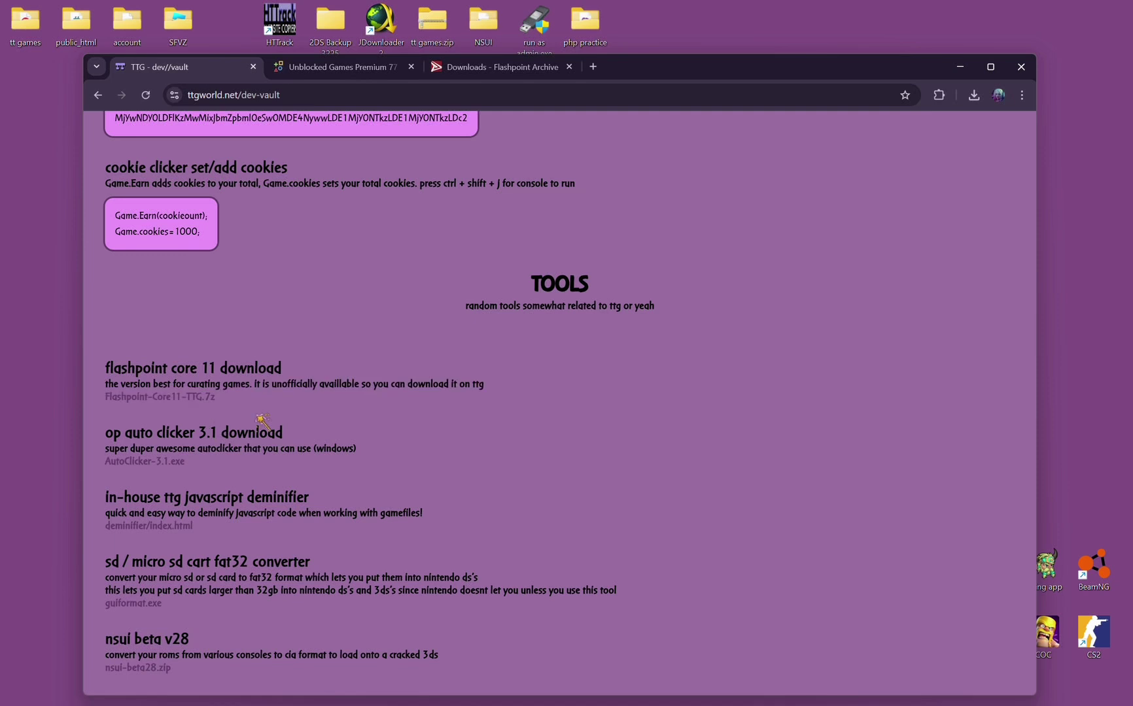
left_click(223, 397)
left_click(998, 94)
left_click(974, 95)
left_click(969, 155)
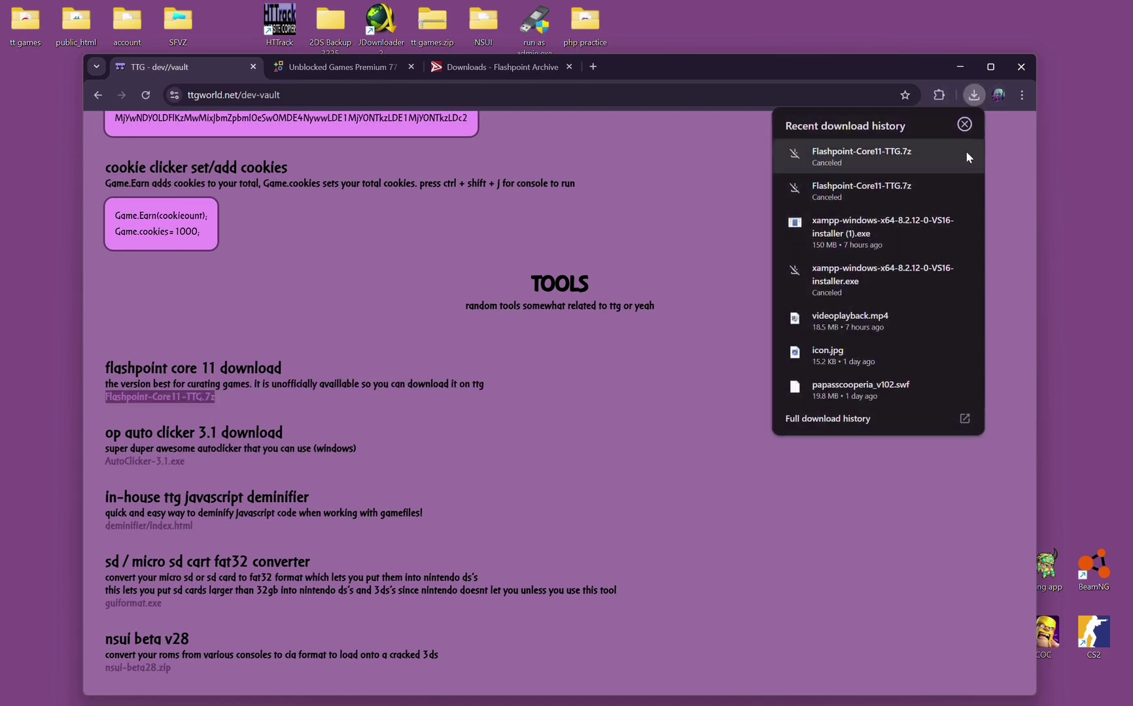
left_click(176, 469)
left_click_drag(263, 400, 97, 405)
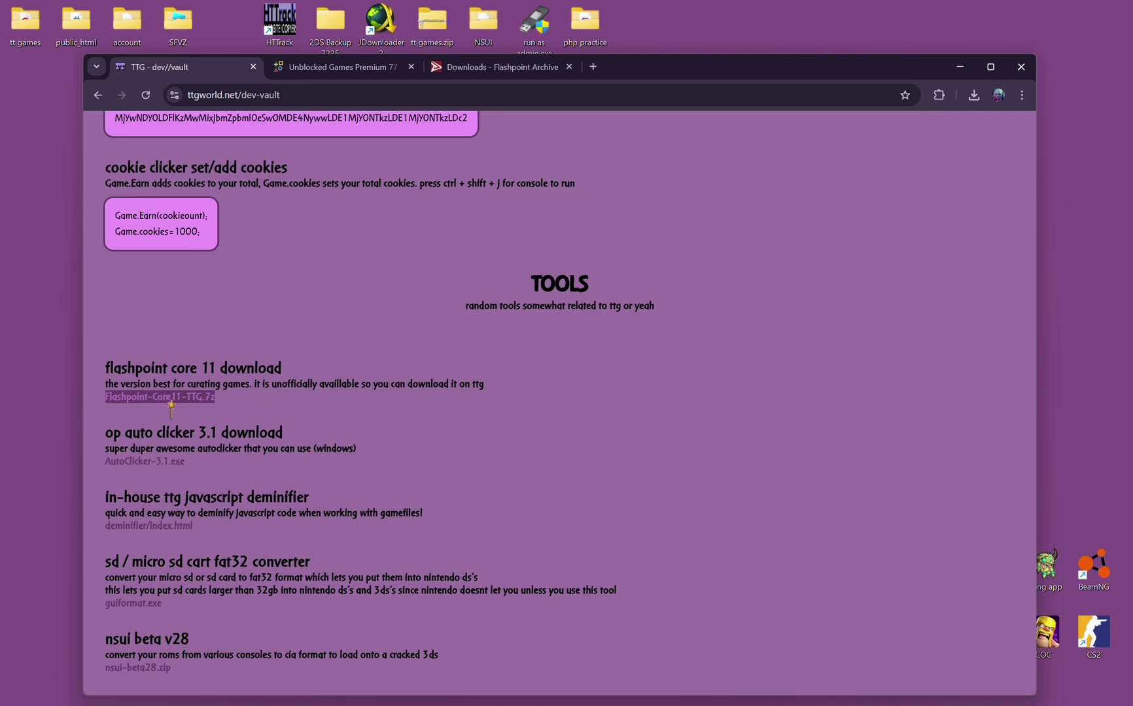
left_click_drag(150, 411, 161, 403)
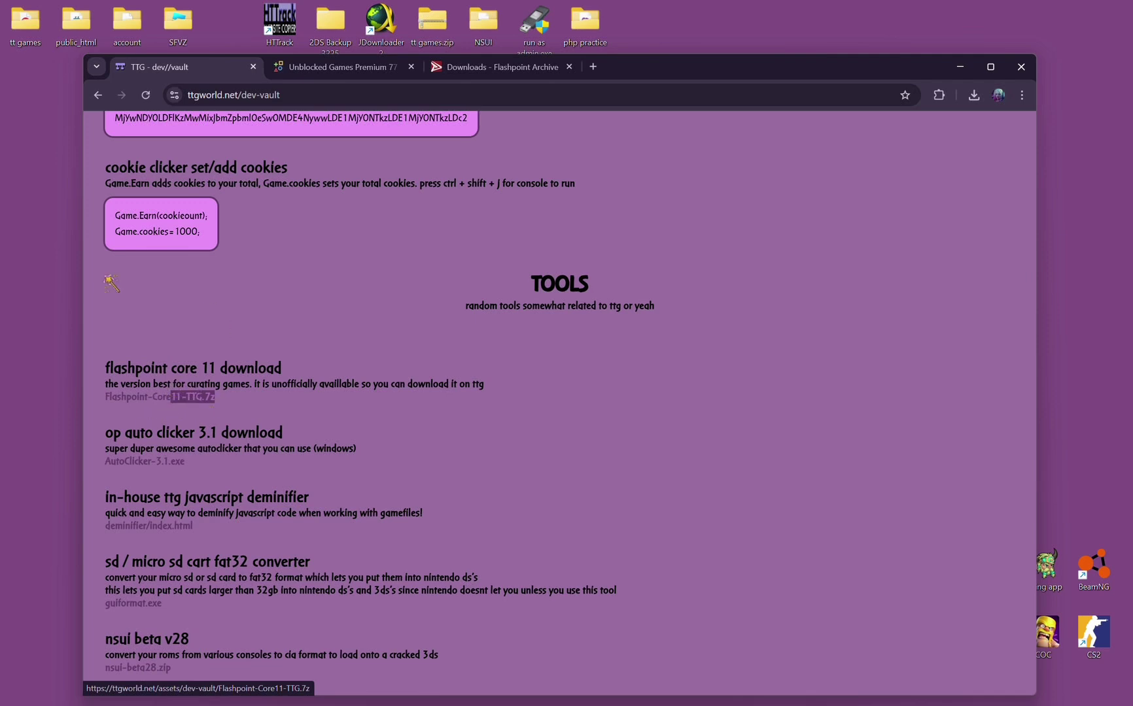
- Return from the Unblocked Games Premium 77 page to the Google results for "unblocked games" and open the Fiocruz Unblocked Games result
left_click(474, 68)
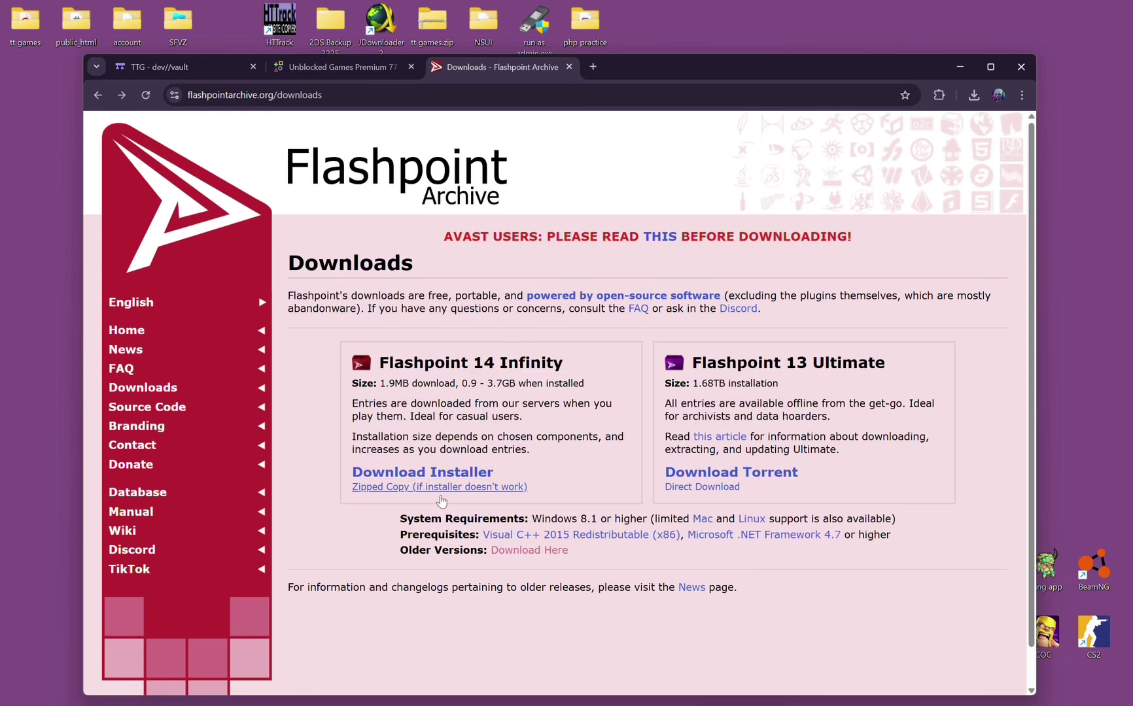
left_click(366, 67)
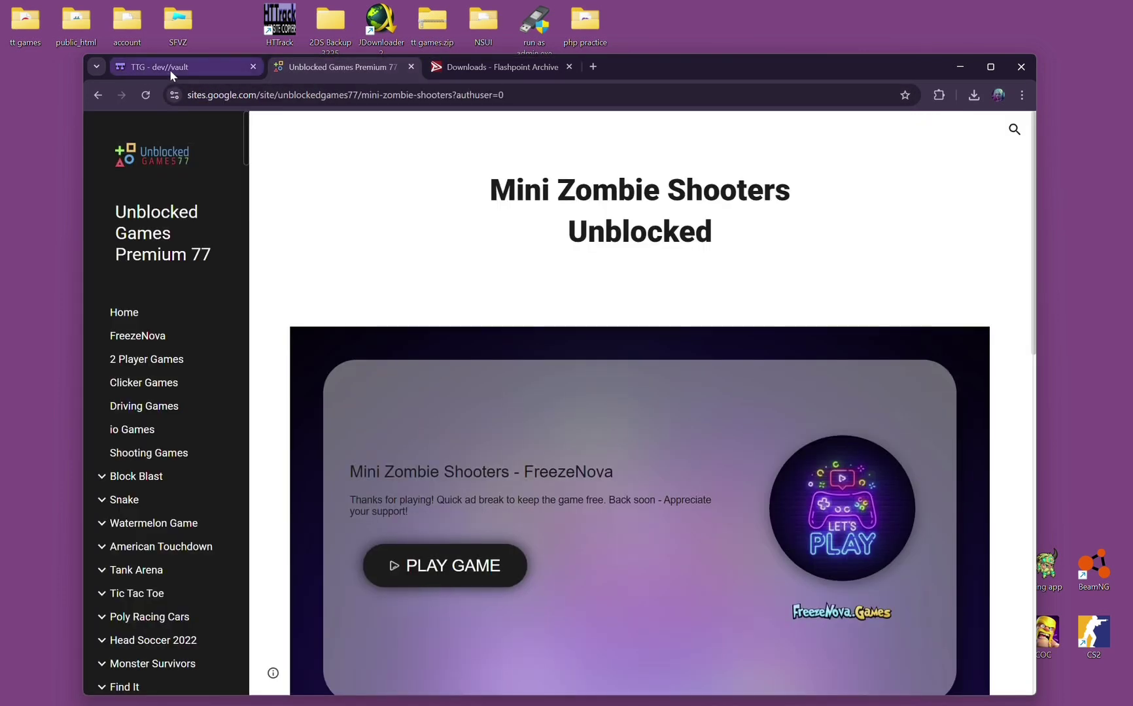
left_click(169, 69)
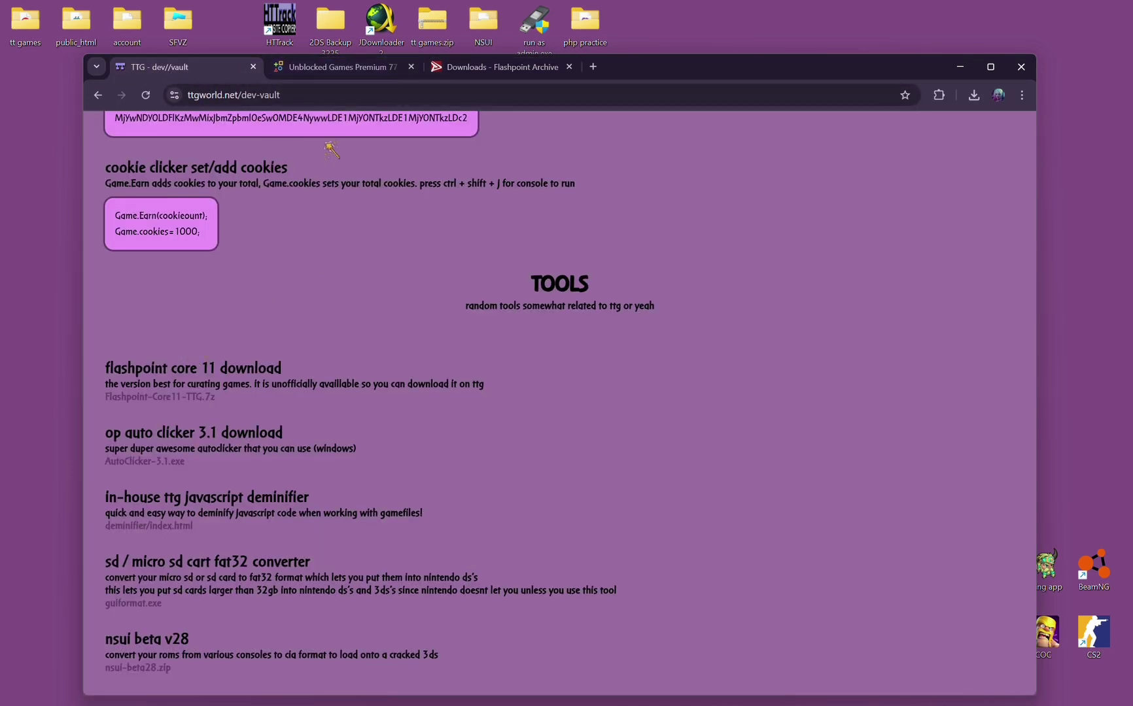
left_click(327, 71)
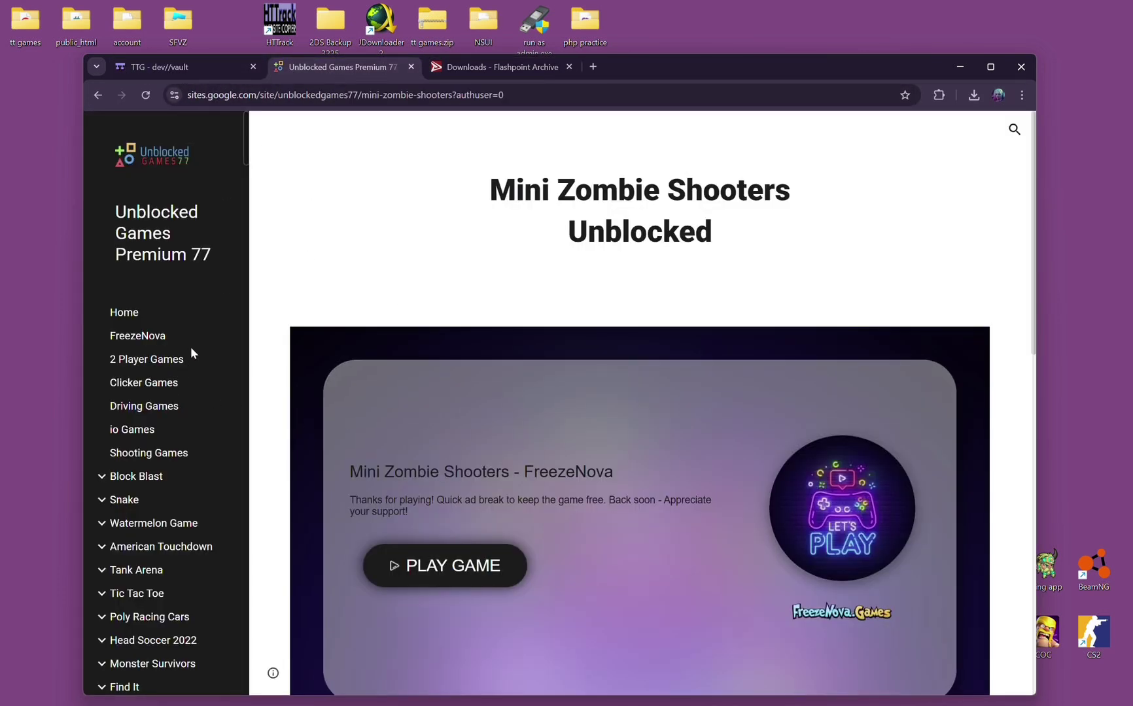
scroll(190, 354, "down", 15)
left_click(97, 94)
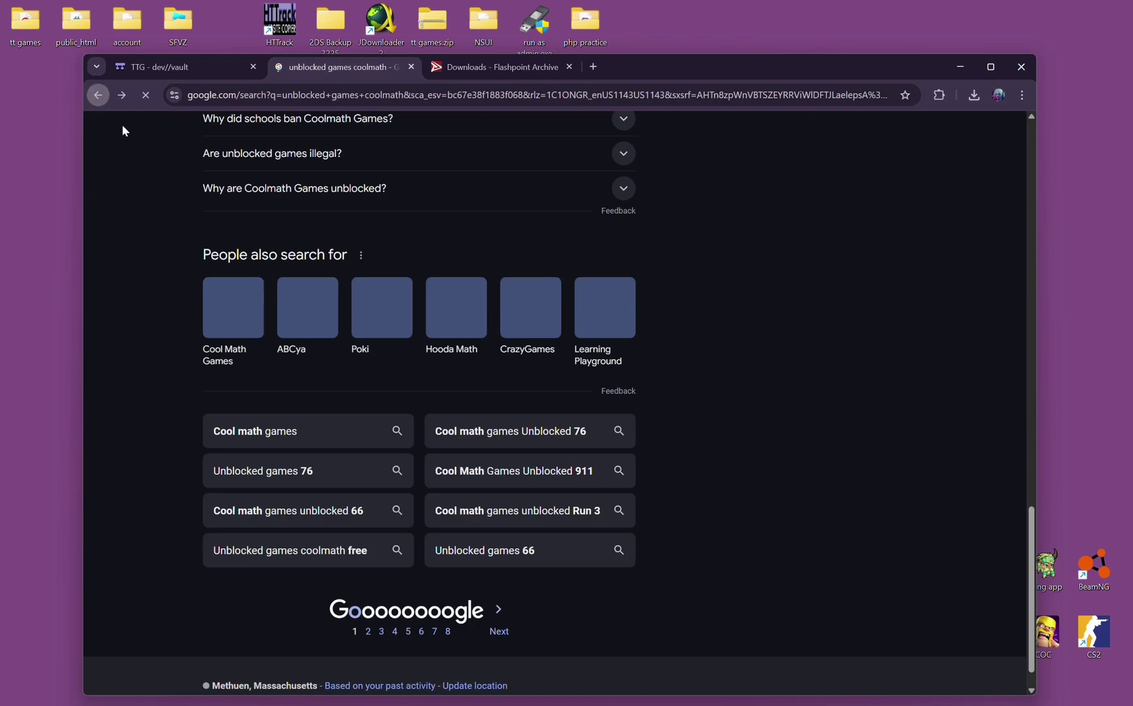
scroll(125, 131, "up", 15)
left_click(98, 95)
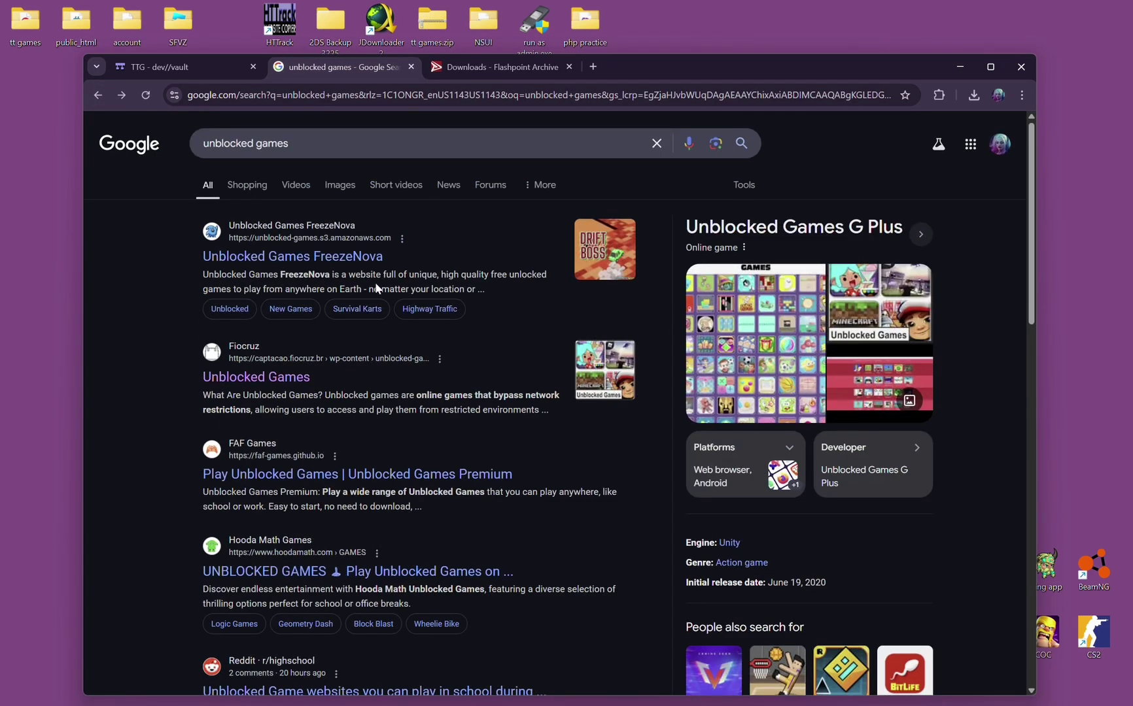
left_click(262, 377)
- View the games page of the TTG site for comparison, and return to the Unblocked Games page
left_click(196, 67)
scroll(559, 393, "up", 10)
left_click(323, 134)
left_click(358, 69)
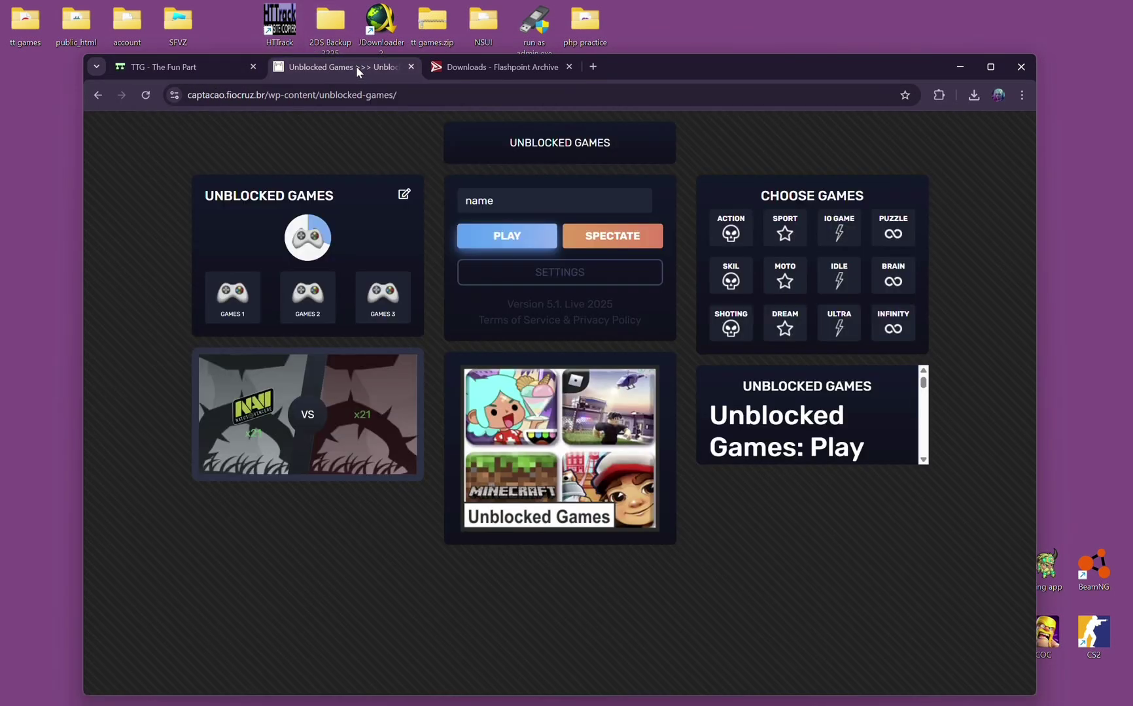
- Go back to the "unblocked games" search results and open the Symbaloo "Unblocked Games 76" result
left_click(98, 95)
scroll(481, 260, "down", 5)
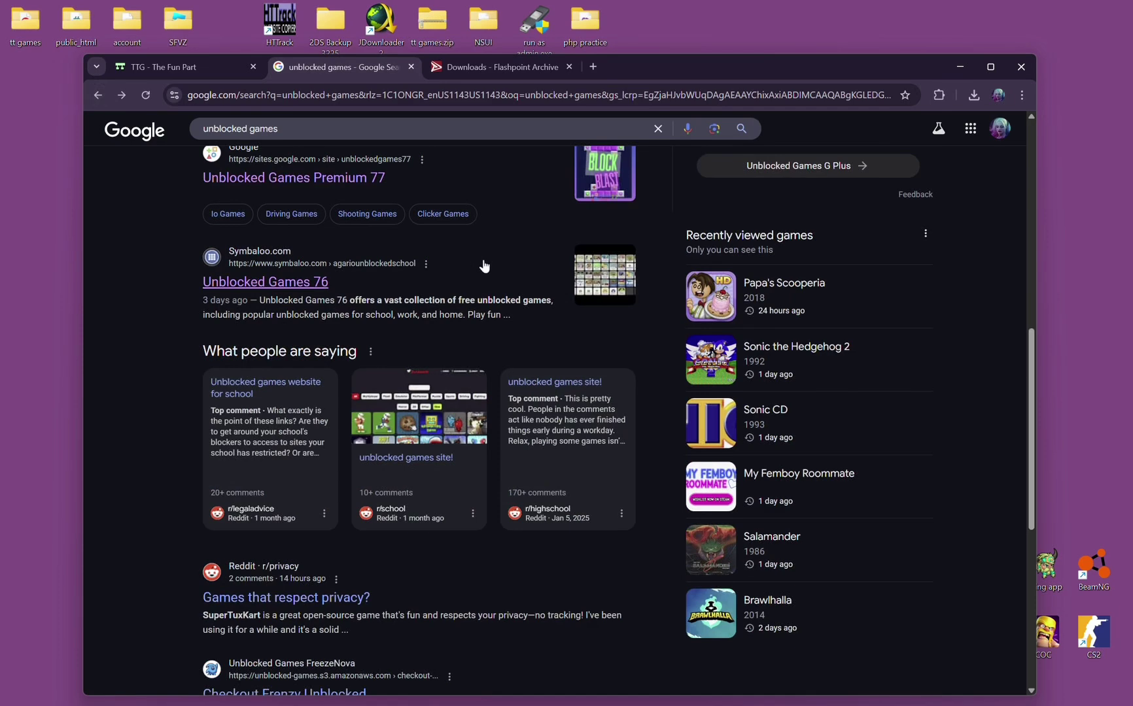
scroll(231, 370, "up", 2)
left_click(265, 348)
left_click(643, 547)
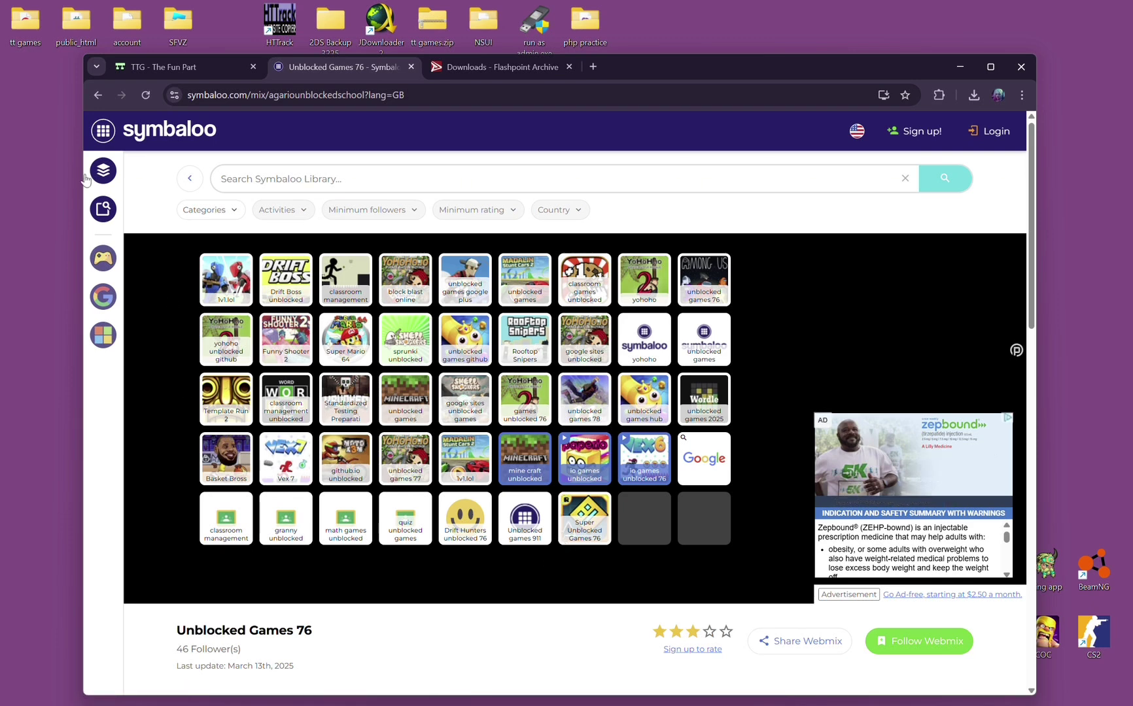
- Open the quiz-40.github.io games site from the Unblocked Games 76 tiles on Symbaloo
left_click(102, 97)
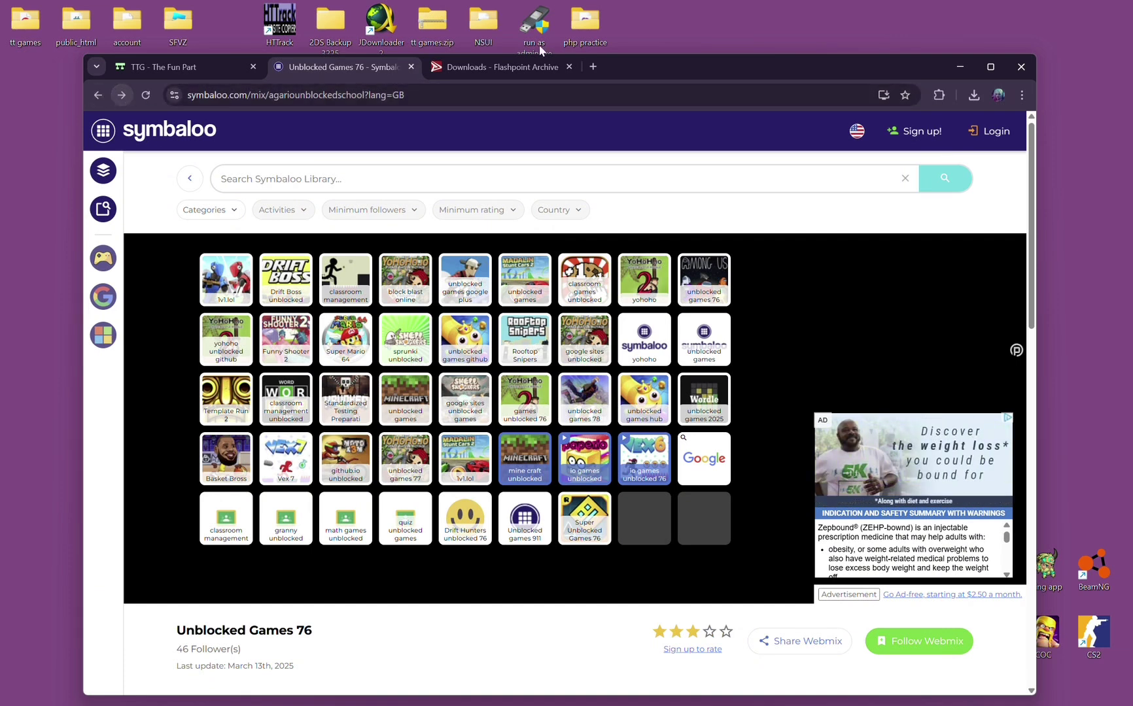
left_click(248, 98)
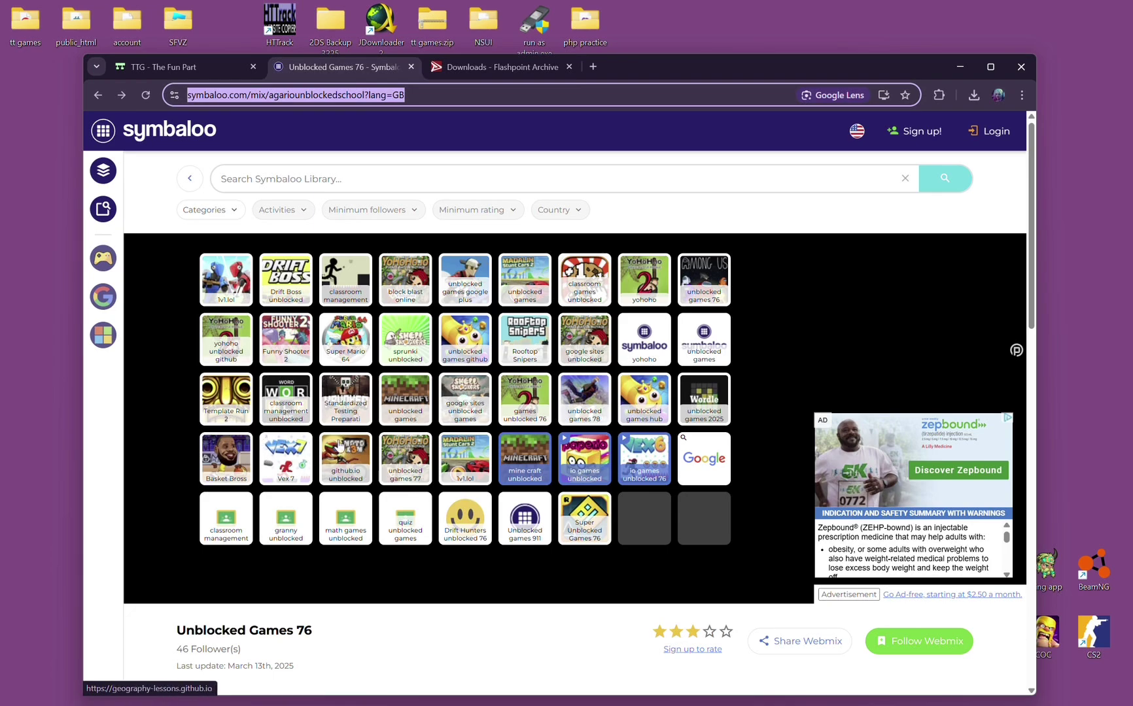
left_click(354, 460)
left_click(451, 68)
- Browse through the games catalogue on quiz-40.github.io
scroll(741, 329, "down", 4)
scroll(742, 329, "down", 20)
scroll(742, 329, "down", 20)
scroll(921, 354, "up", 10)
scroll(920, 354, "up", 2)
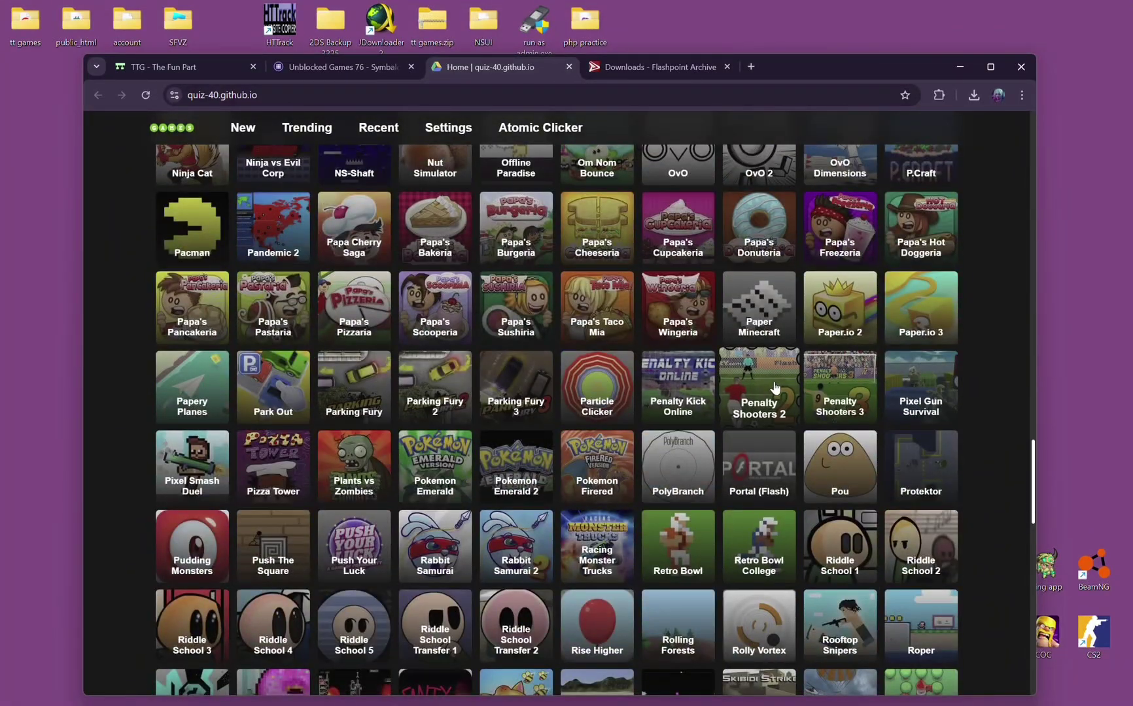
scroll(775, 388, "up", 7)
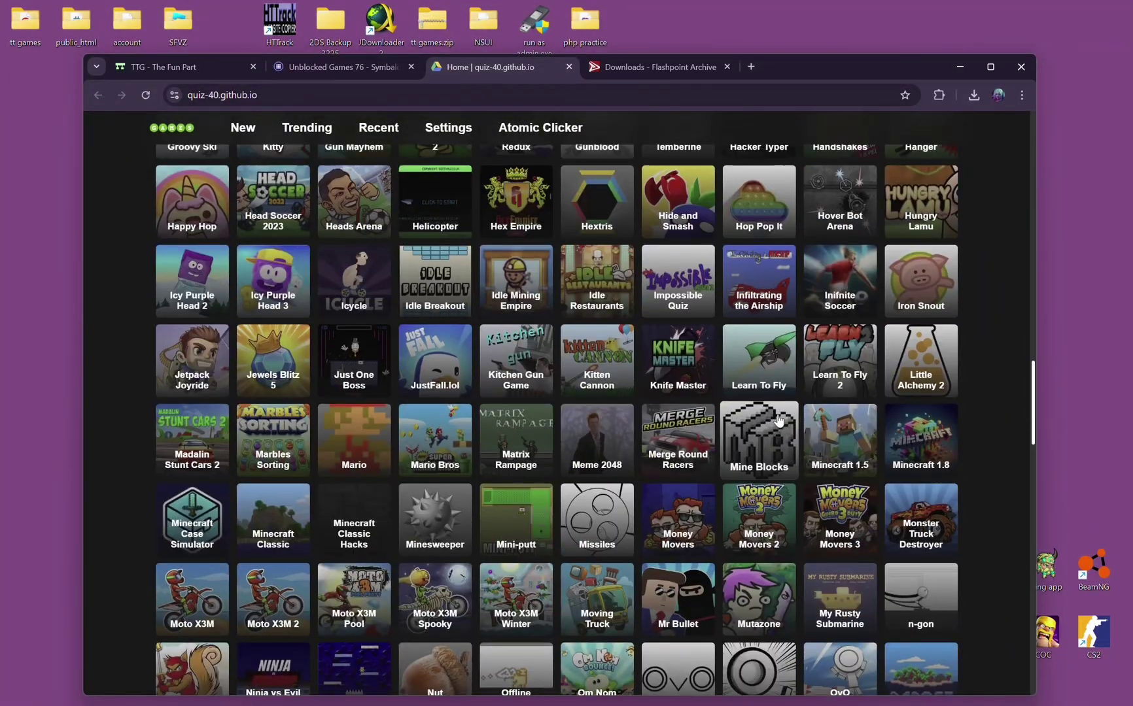
scroll(750, 282, "up", 7)
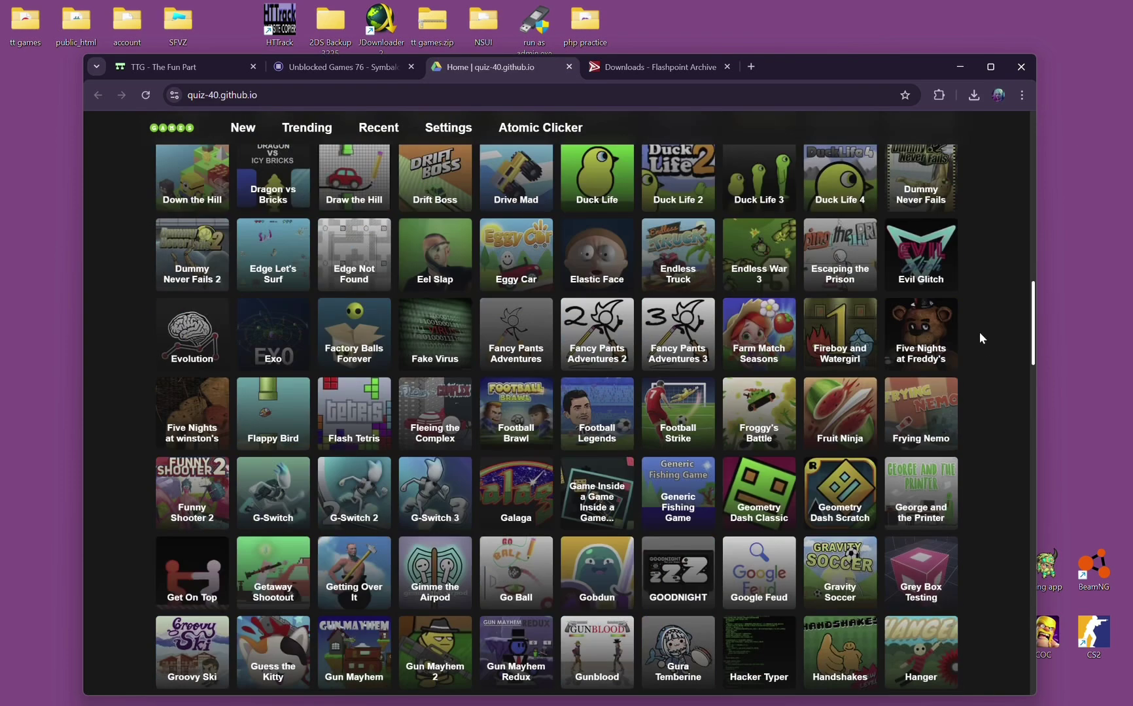
- Open the Geometry Dash Classic game from the quiz-40.github.io catalogue
left_click(370, 73)
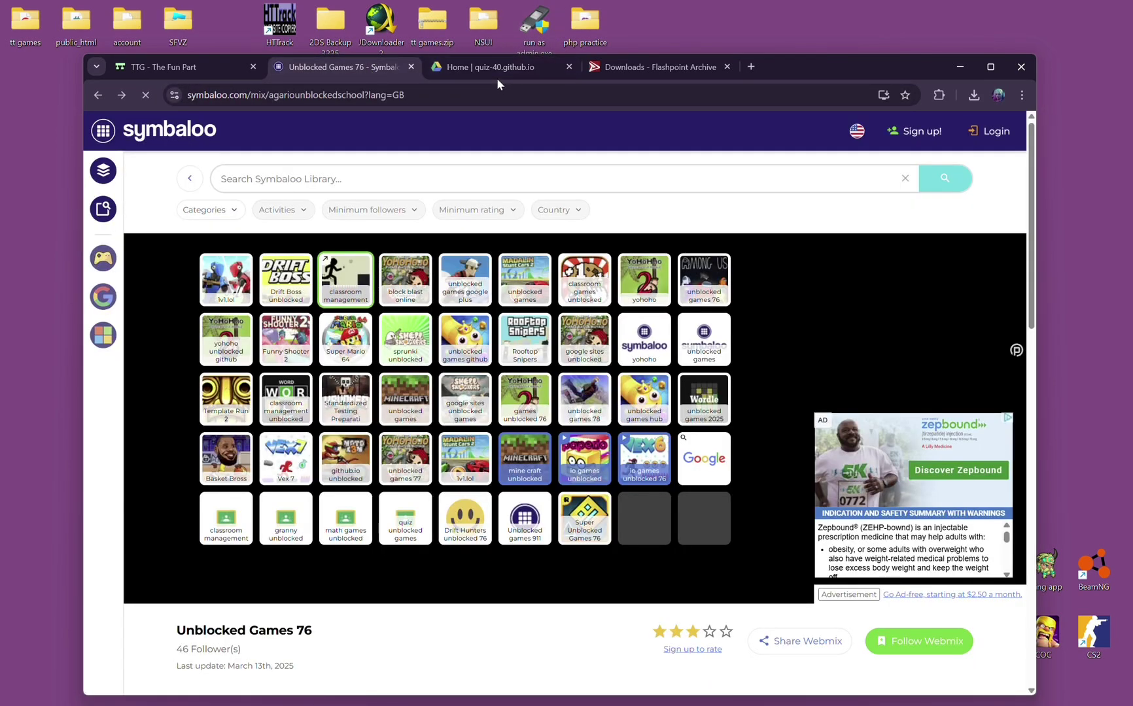
left_click(495, 69)
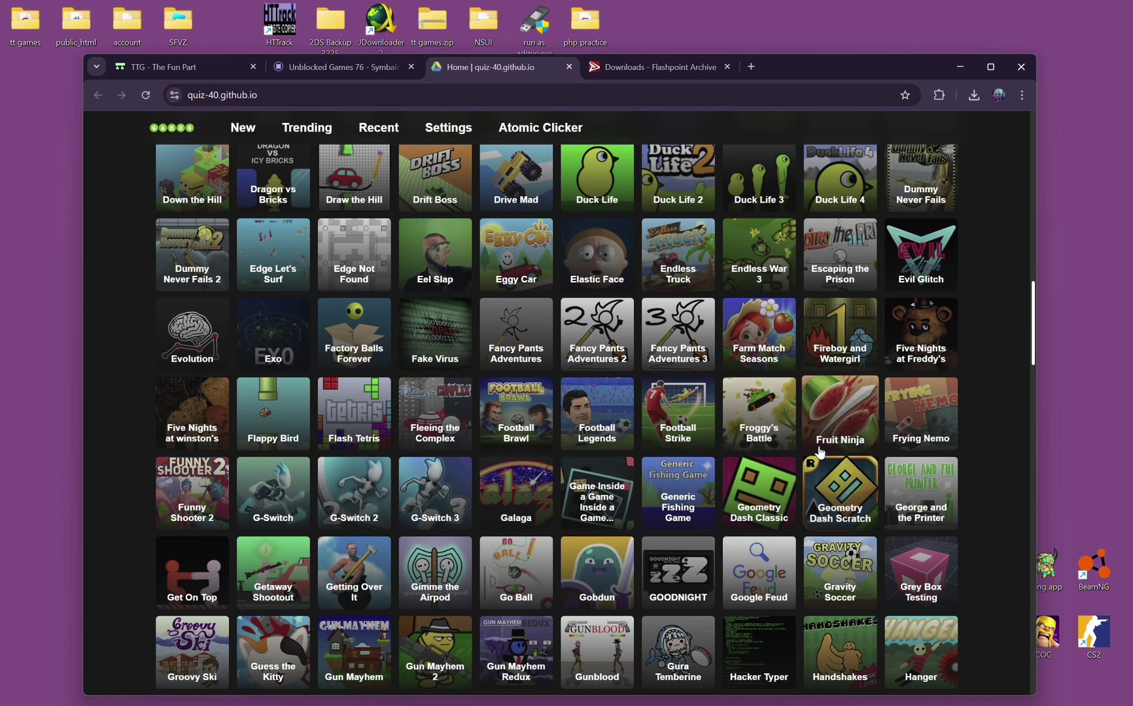
left_click(741, 500)
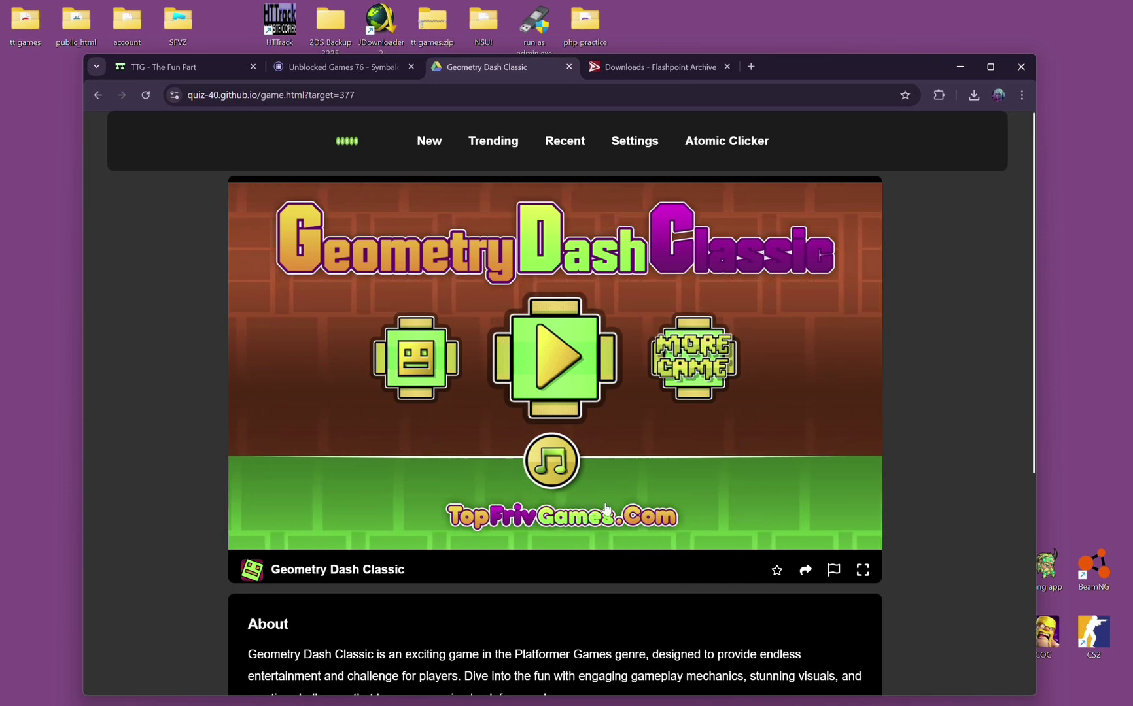
- Open the developer tools on the Geometry Dash Classic page, maximize the browser window, and widen the game page beside the tools
key("ctrl+shift+i")
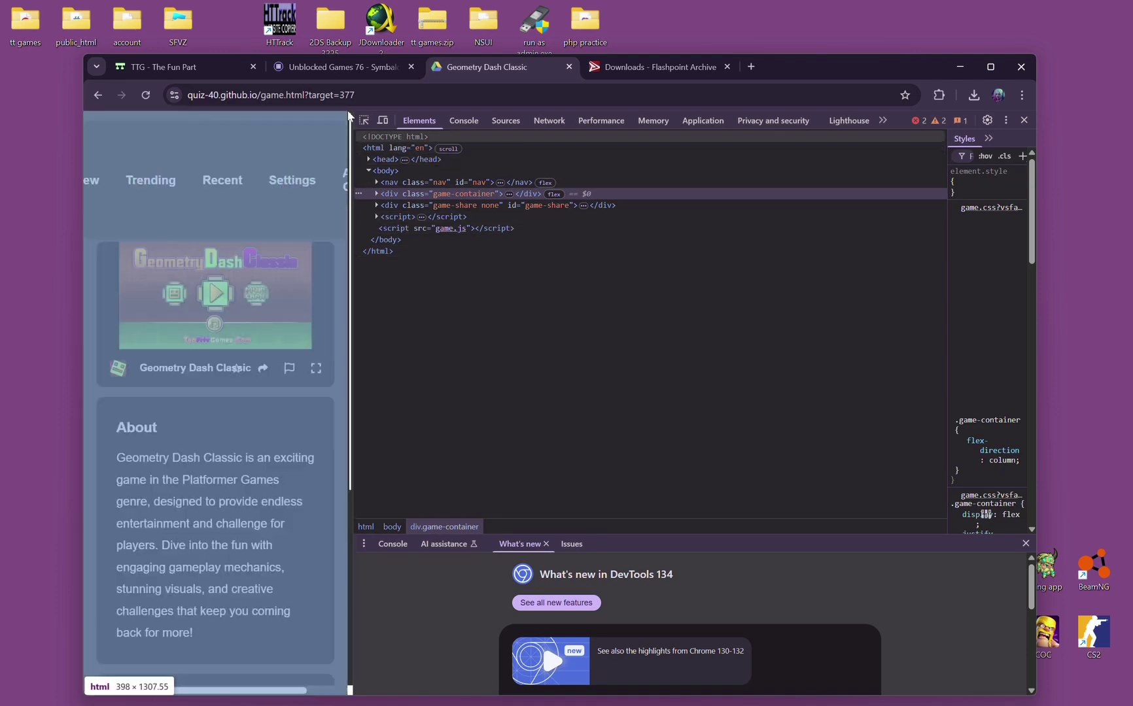
left_click(990, 67)
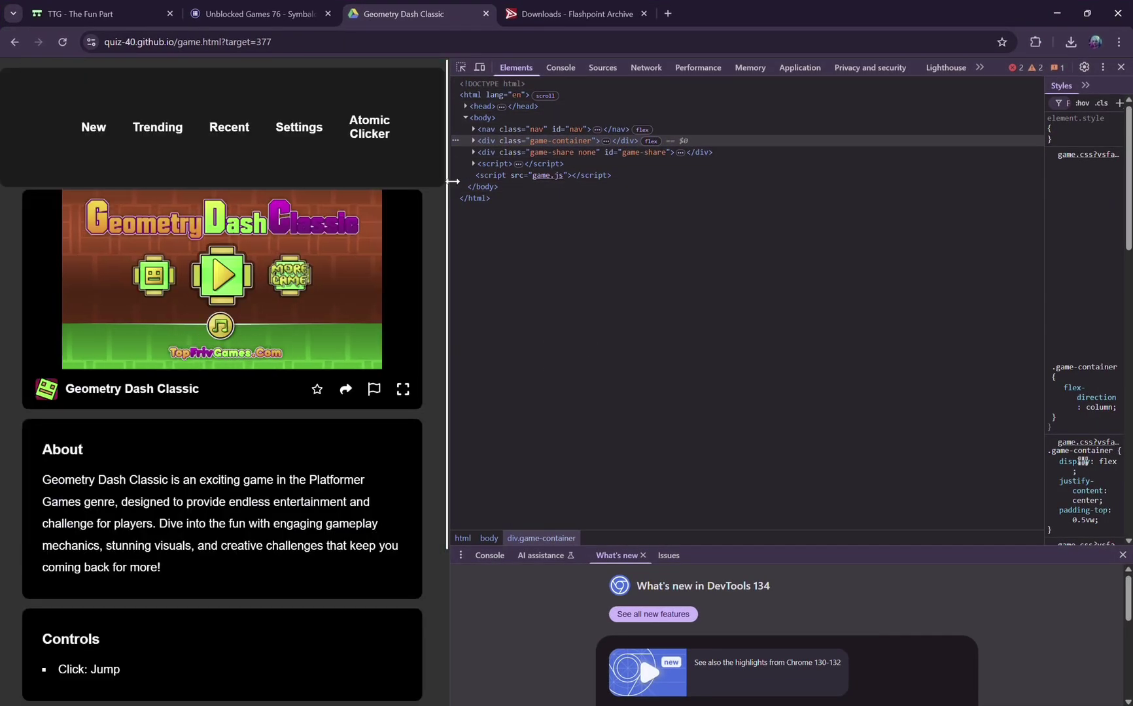
left_click_drag(452, 181, 679, 181)
- Find the Geometry Dash game's iframe in the page markup and open its source address in a new tab
left_click(894, 307)
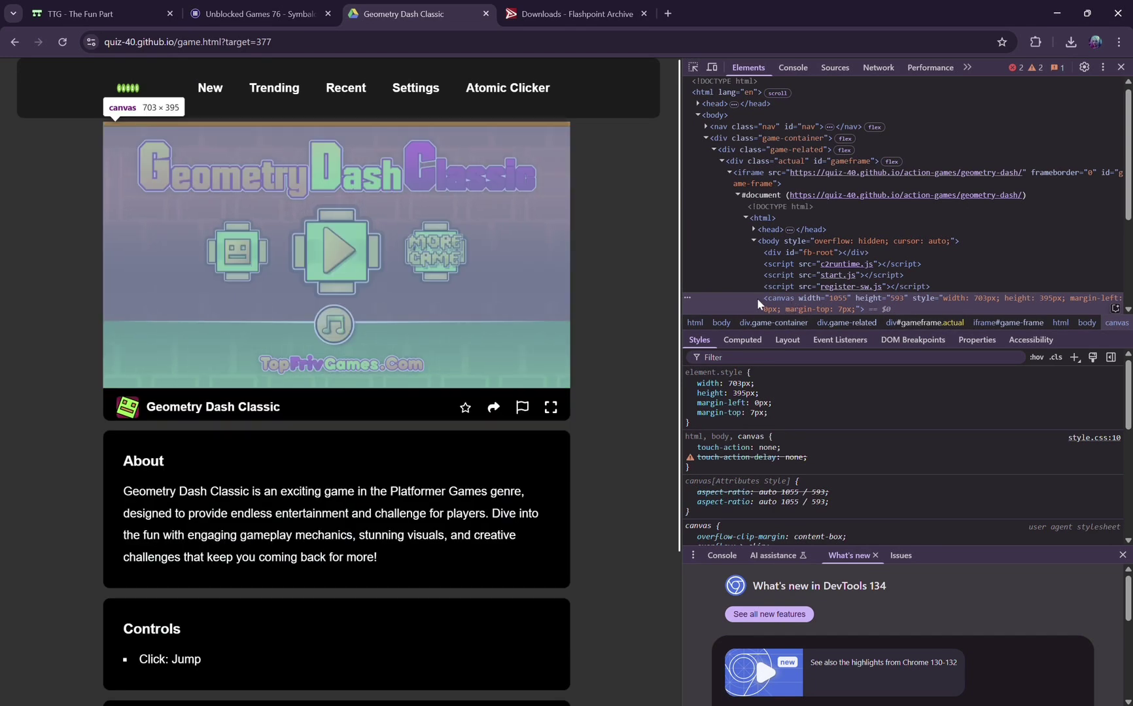
left_click(746, 219)
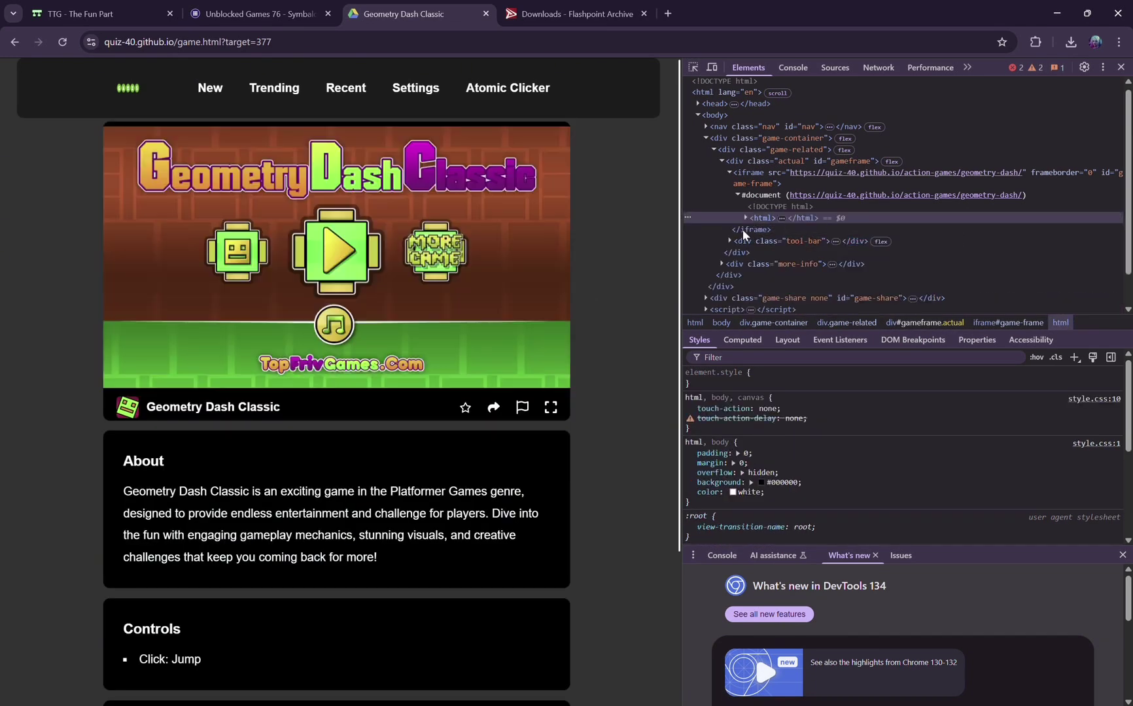
left_click(780, 172)
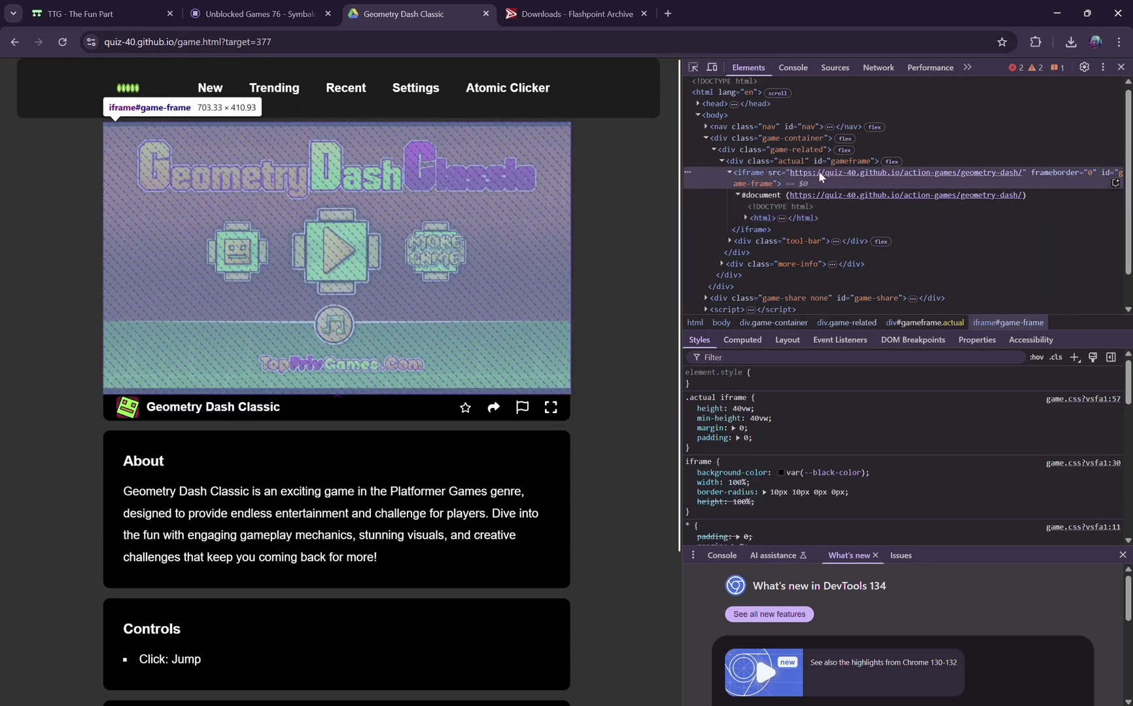
right_click(886, 172)
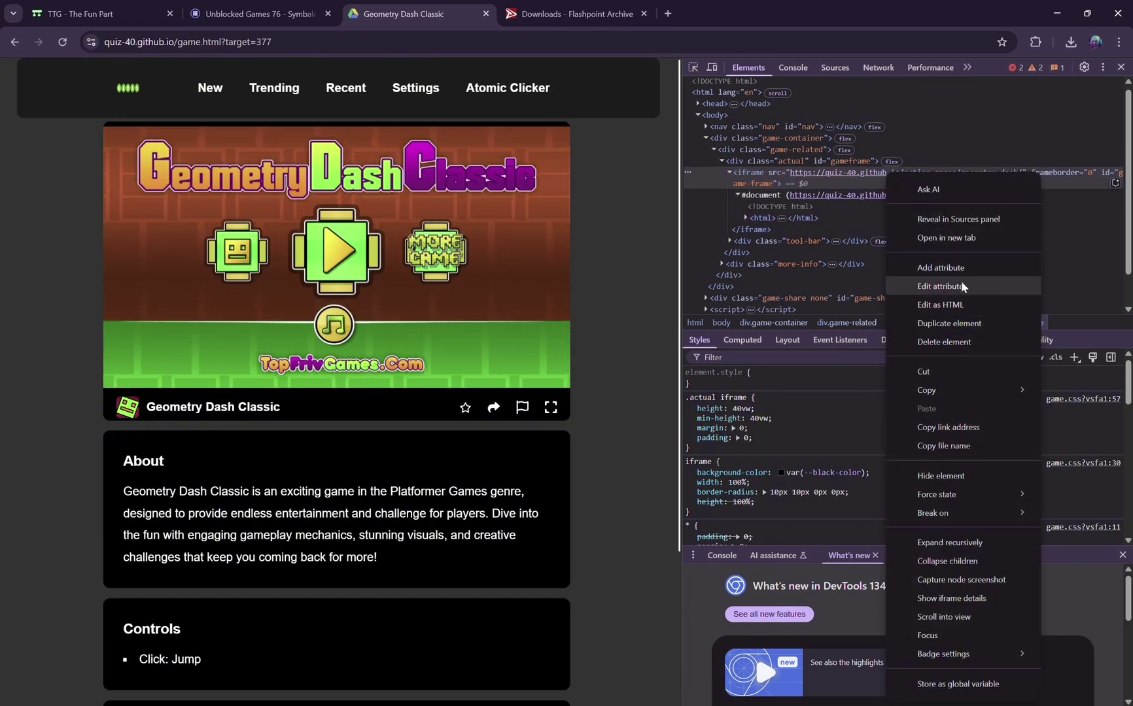
left_click(946, 237)
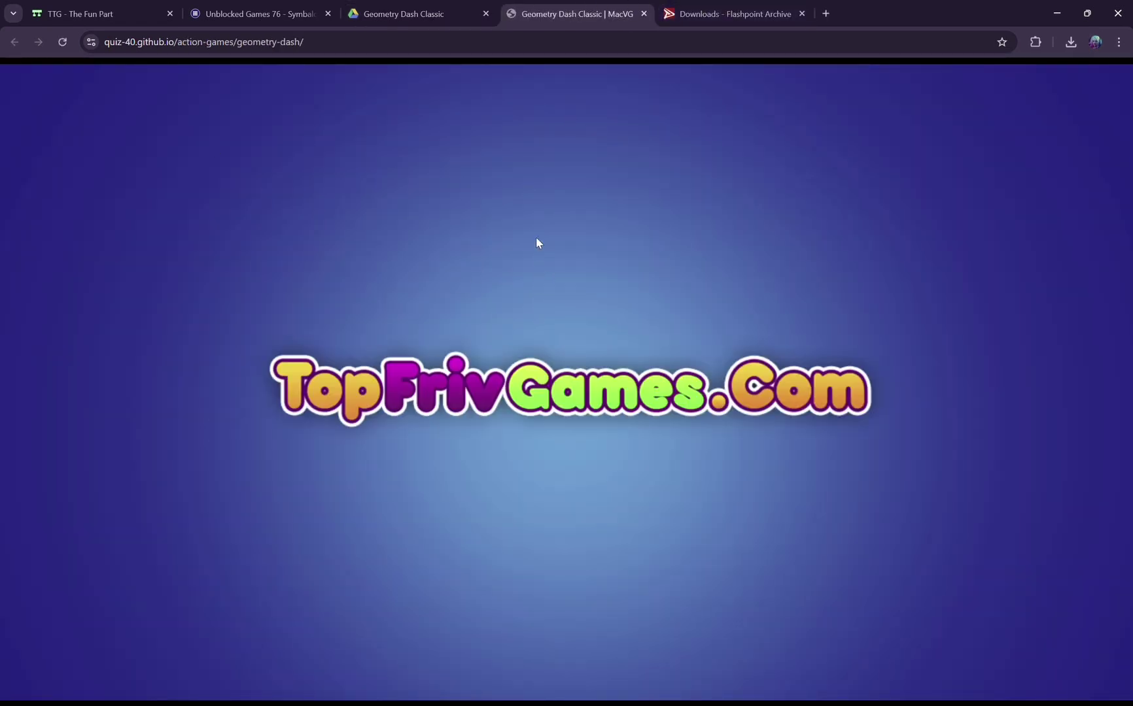
- Inspect the standalone game page's markup, examining the c2runtime.js and start.js script elements and the game canvas
key("F12")
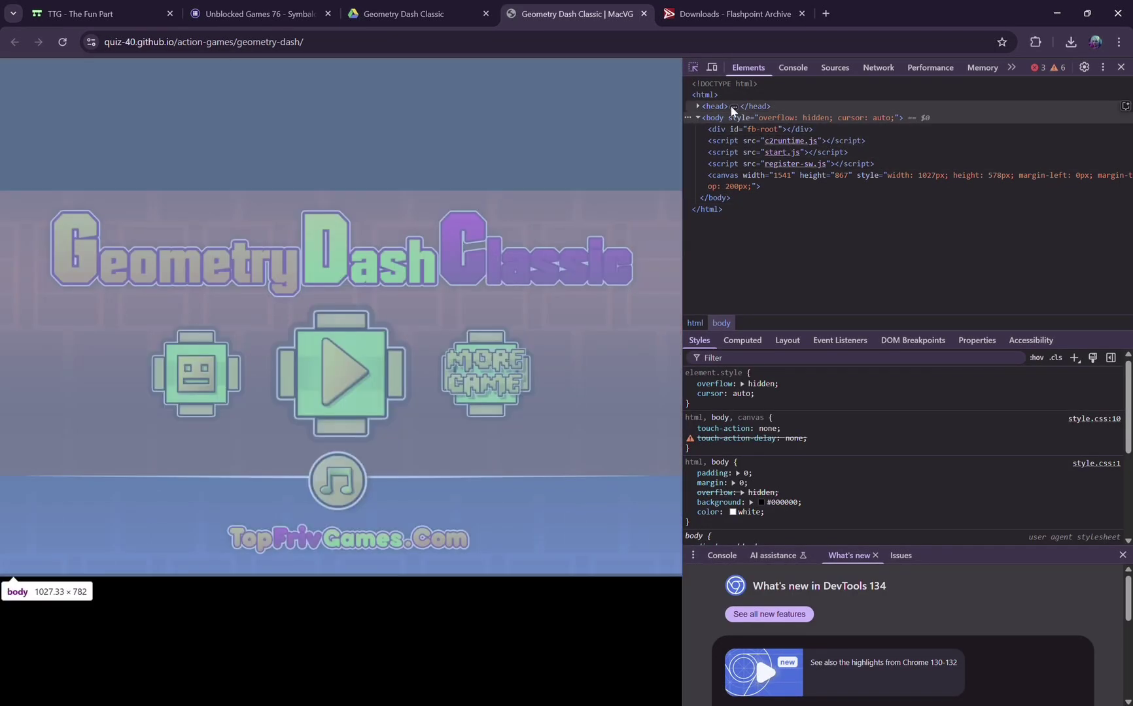
left_click(788, 141)
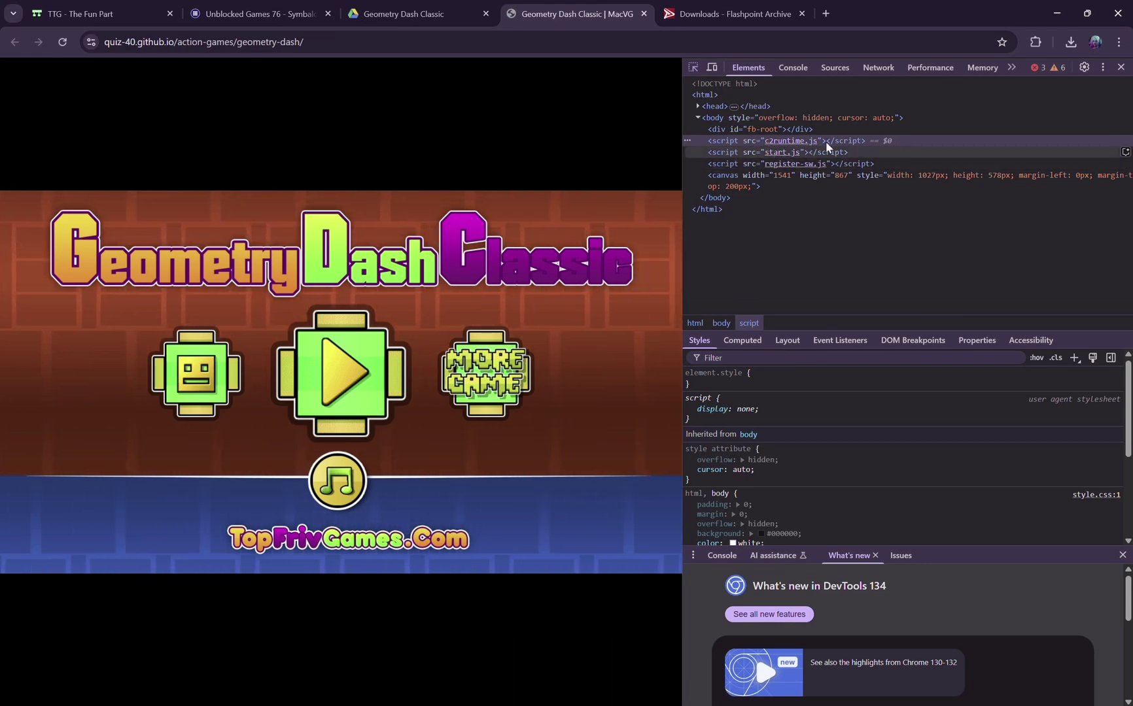
left_click(813, 154)
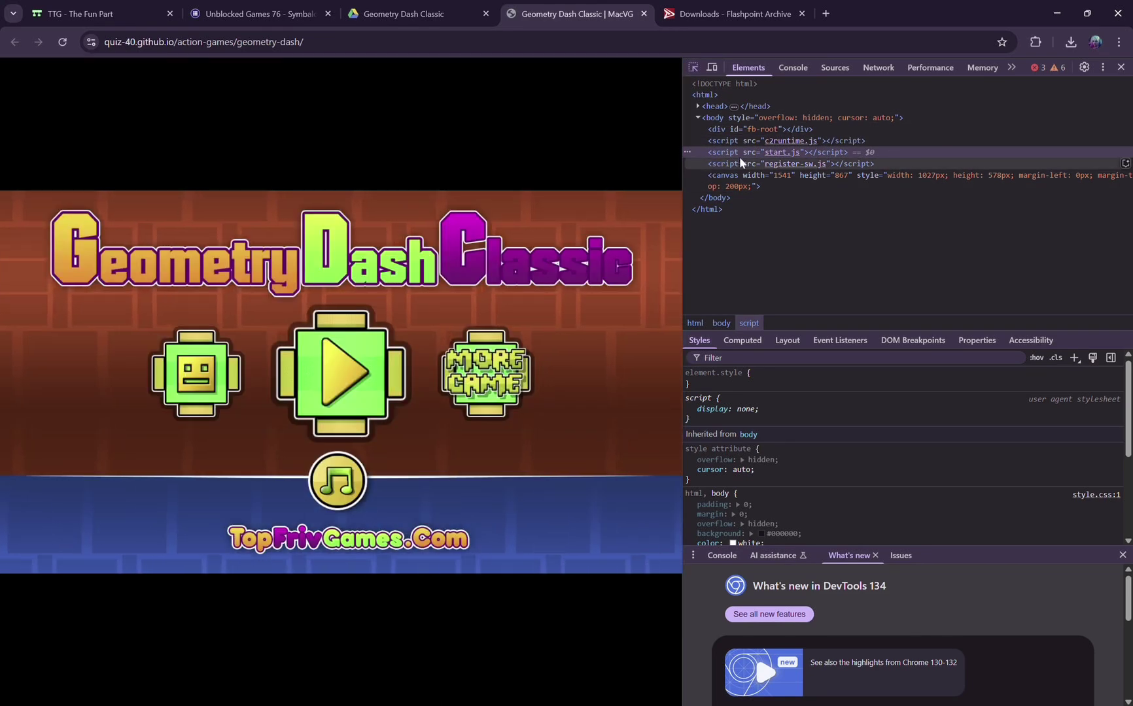
left_click(729, 141)
left_click(695, 67)
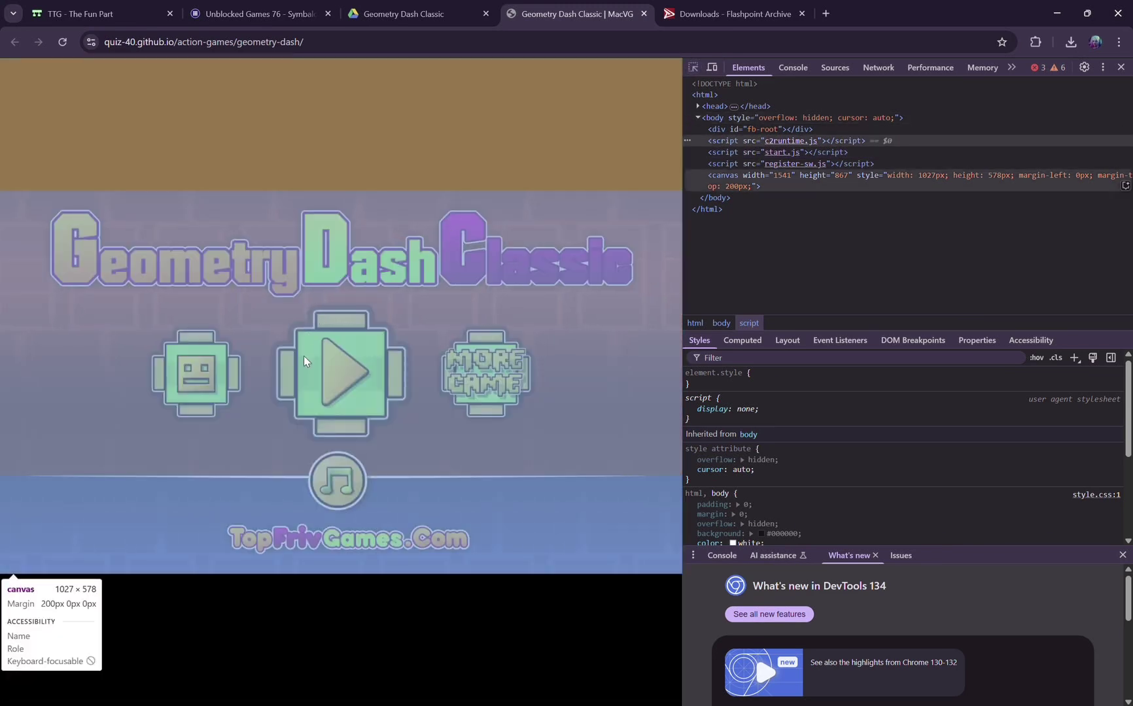
left_click(304, 351)
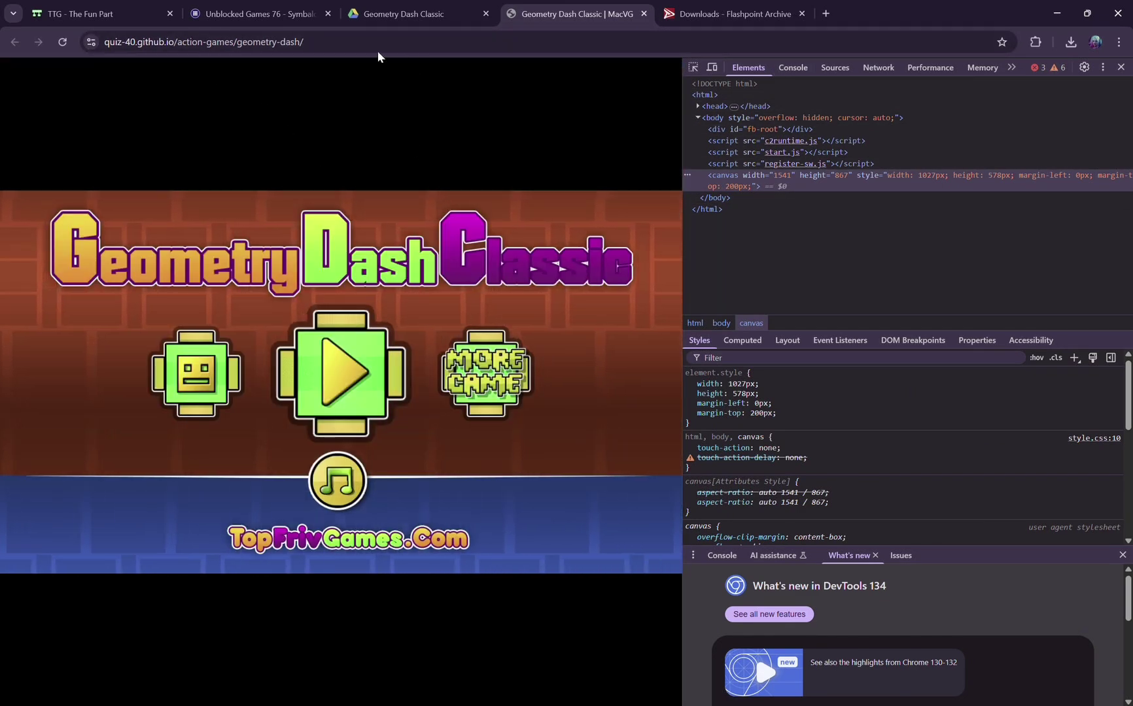
- Close the developer tools and copy the full address of the standalone geometry-dash game page
left_click(344, 42)
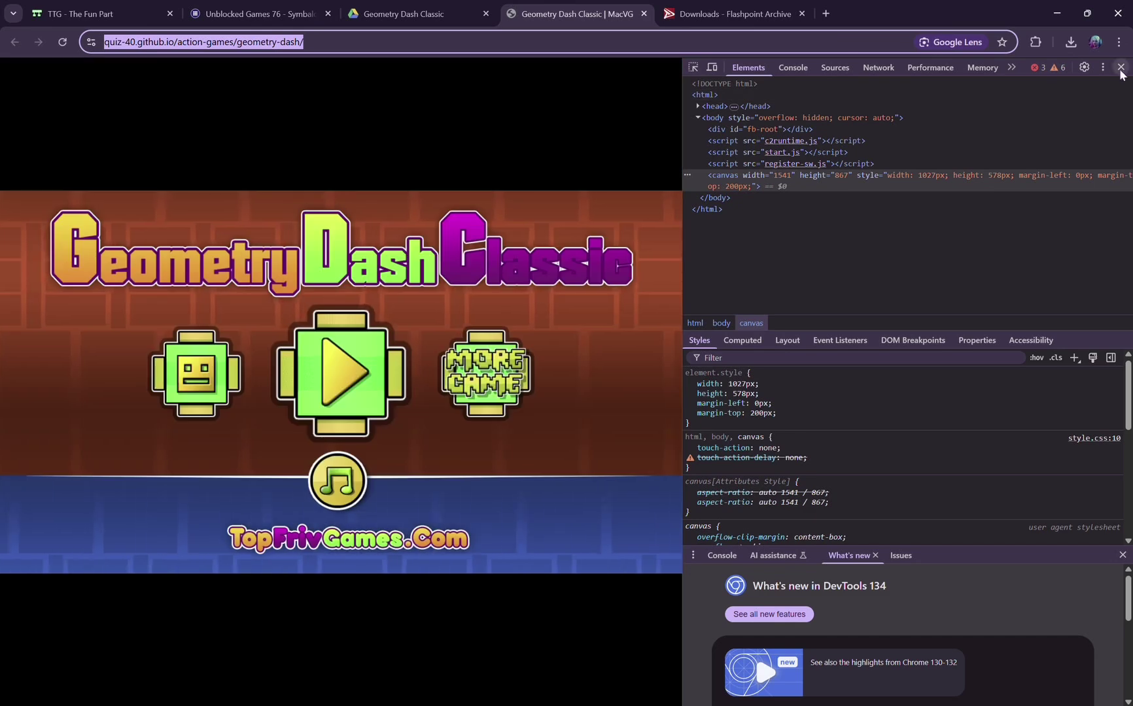
left_click(1120, 66)
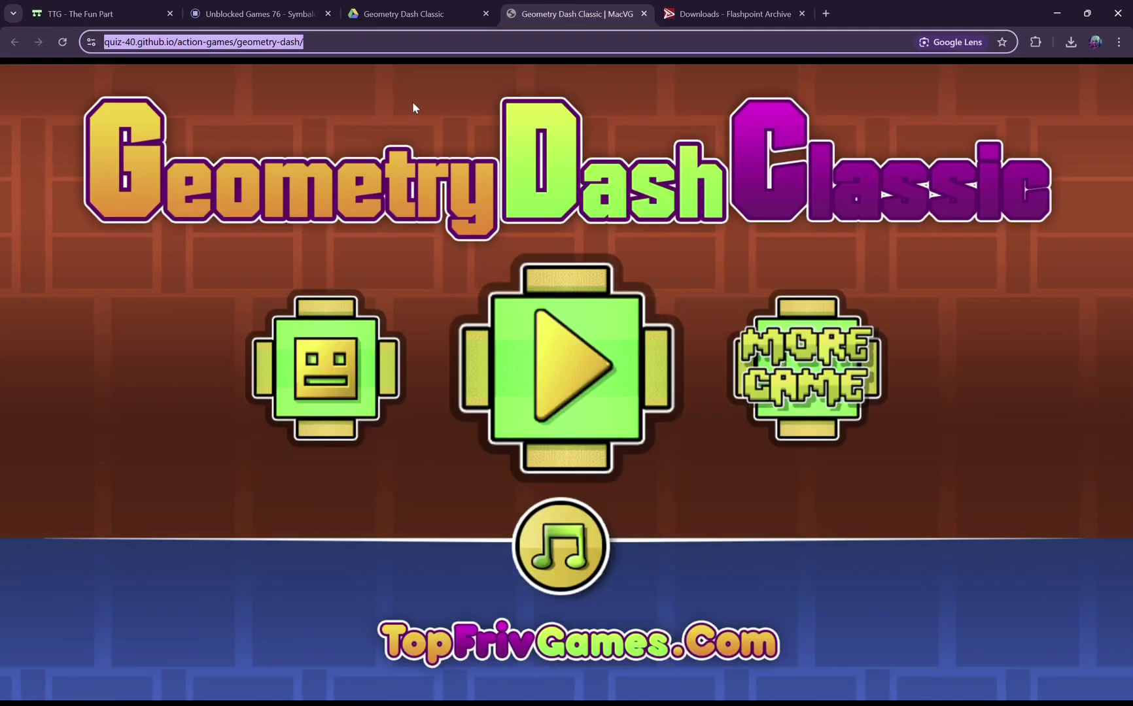
left_click(288, 42)
key("ctrl+a")
key("ctrl+c")
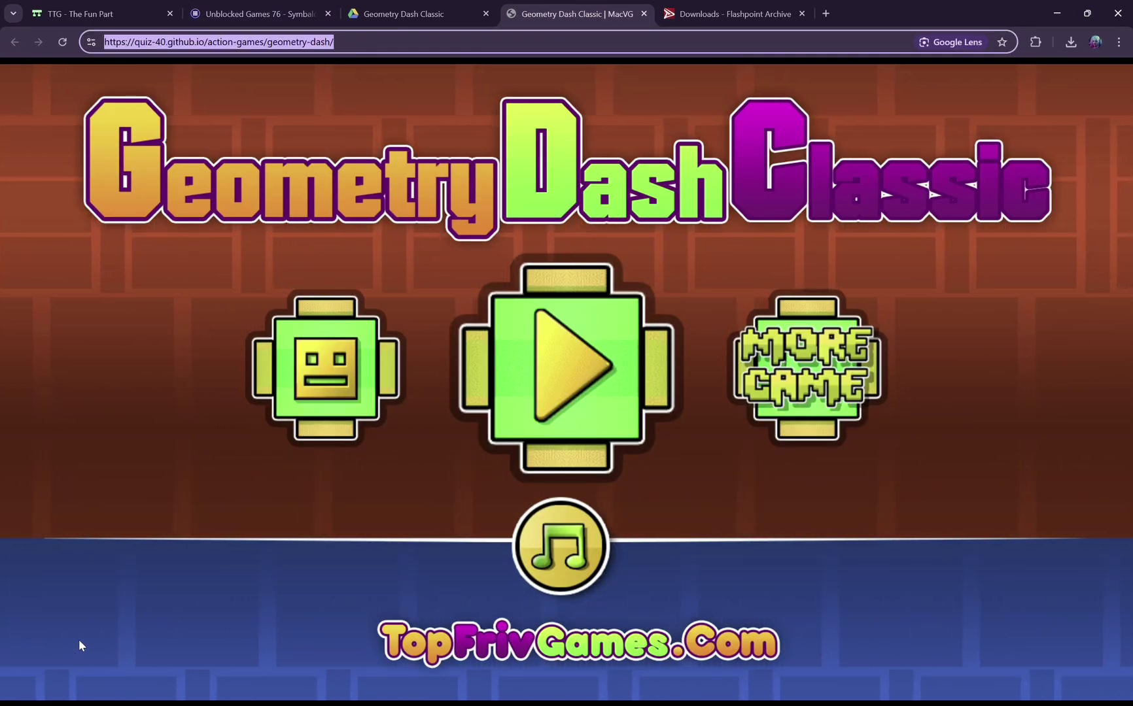
- Switch to File Explorer and open the Downloads folder
key("super")
left_click(316, 296)
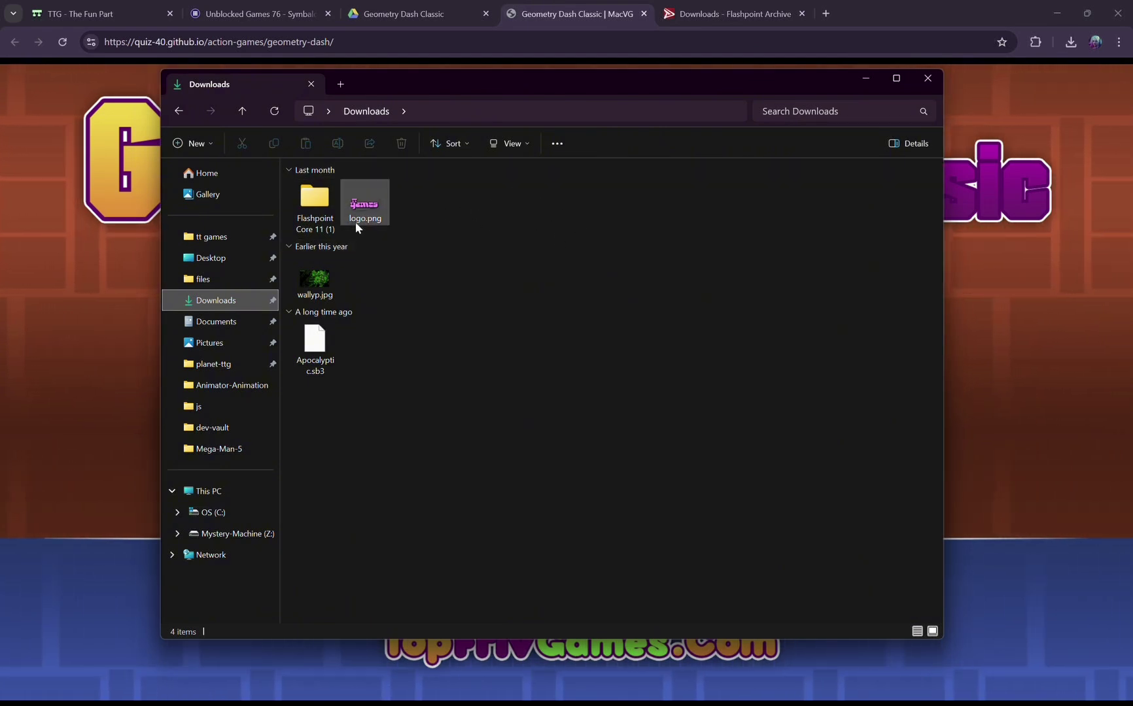
right_click(344, 203)
right_click(318, 213)
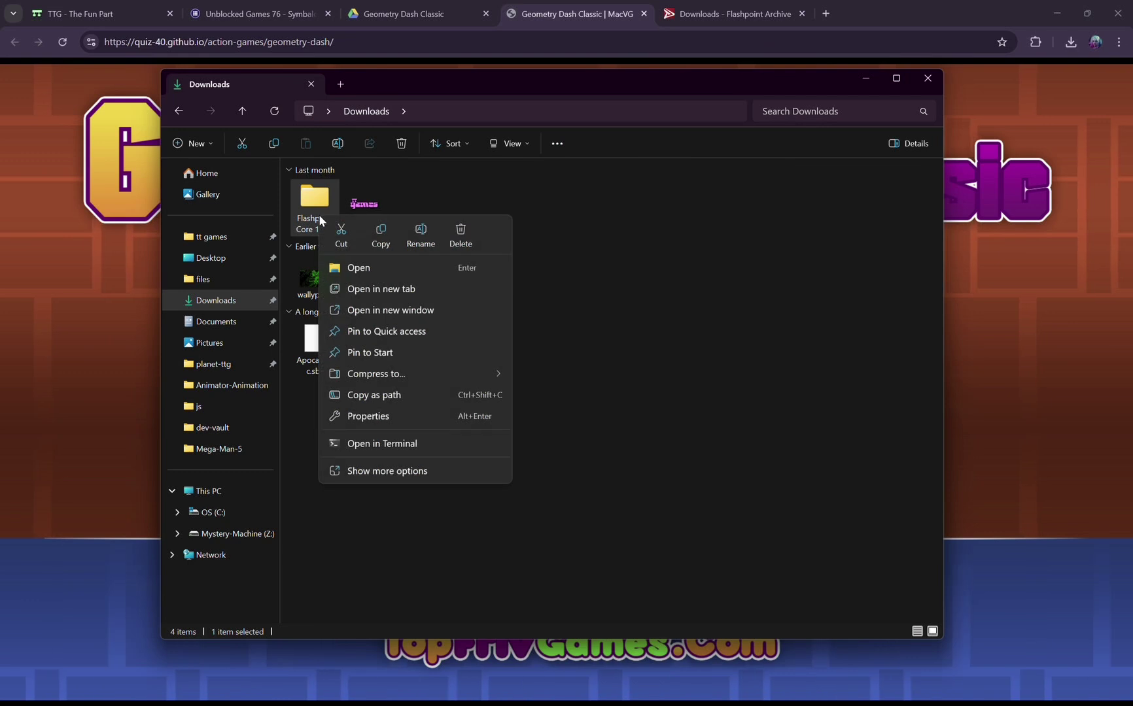
mouse_move(410, 377)
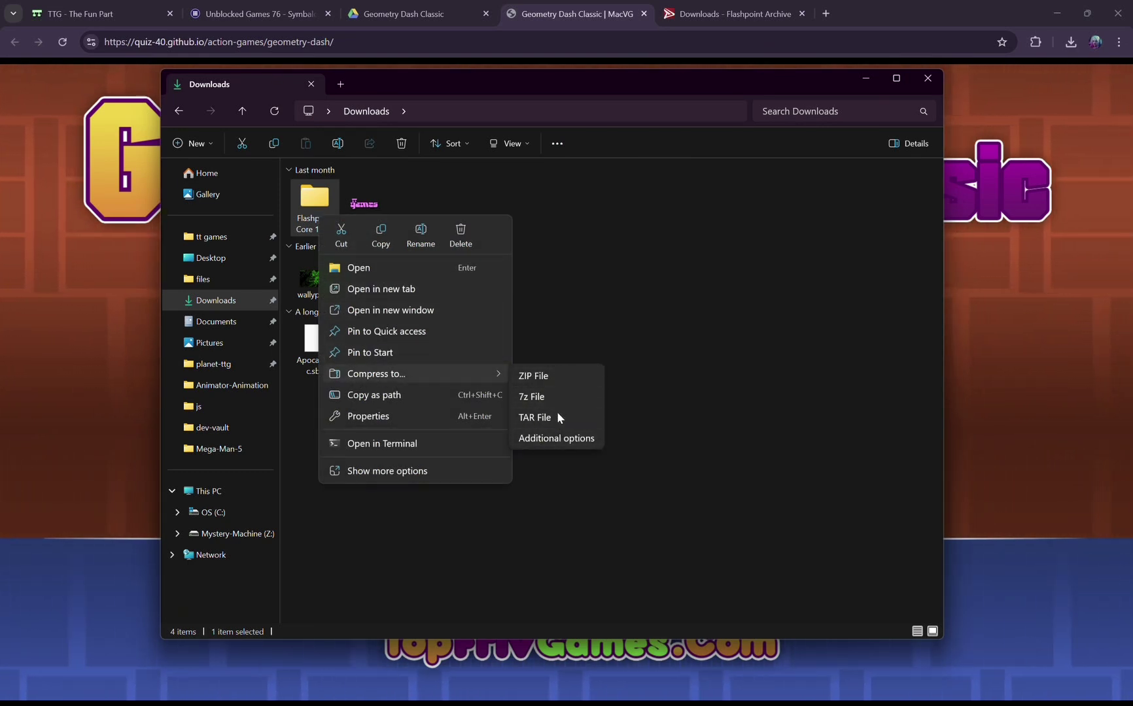
left_click(569, 315)
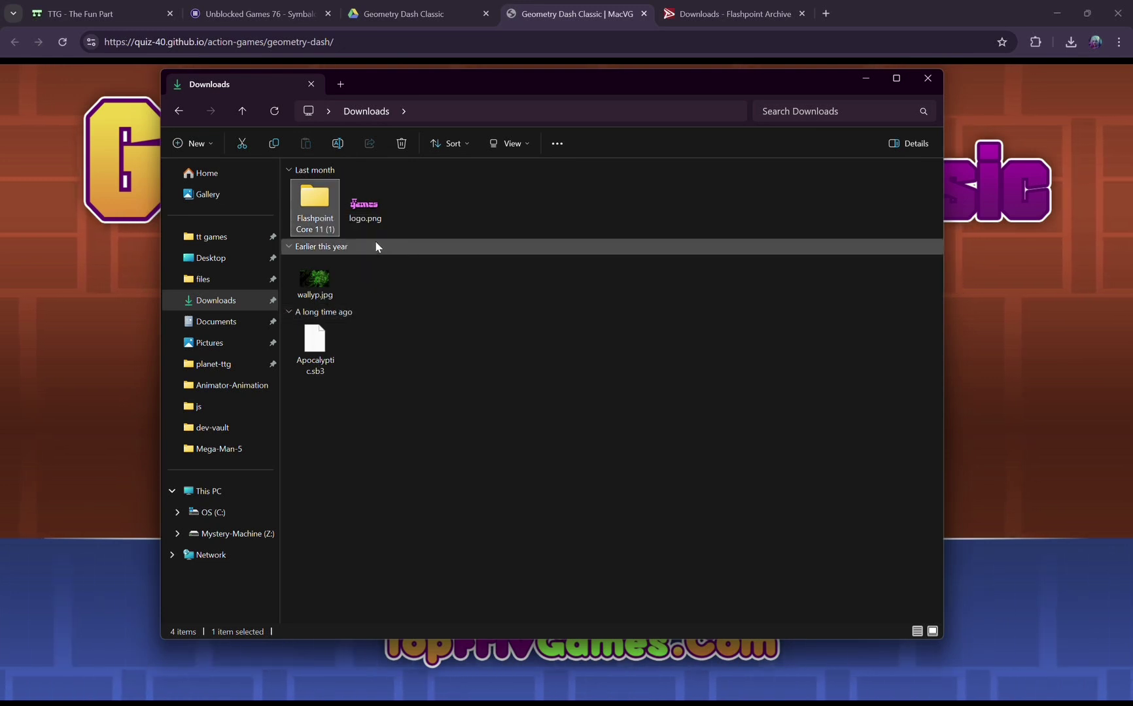
- Launch Flashpoint with the Start Flashpoint shortcut in the Flashpoint Core 11 folder nested inside Flashpoint Core 11 (1)
double_click(315, 203)
double_click(333, 208)
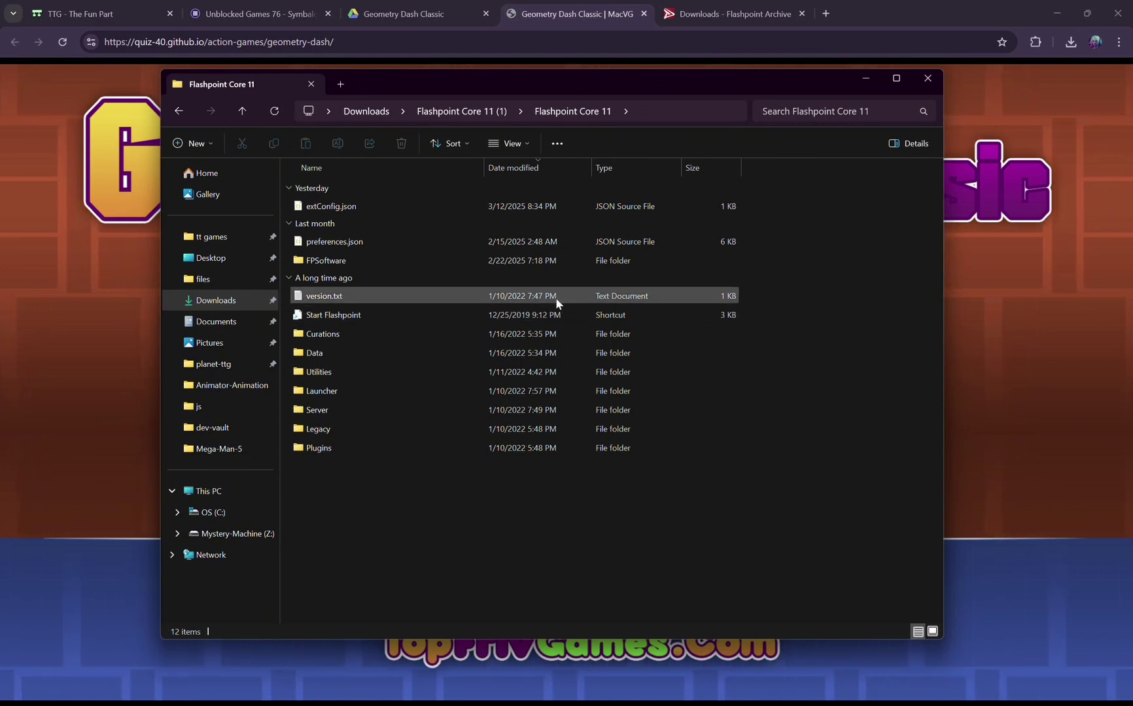
double_click(305, 315)
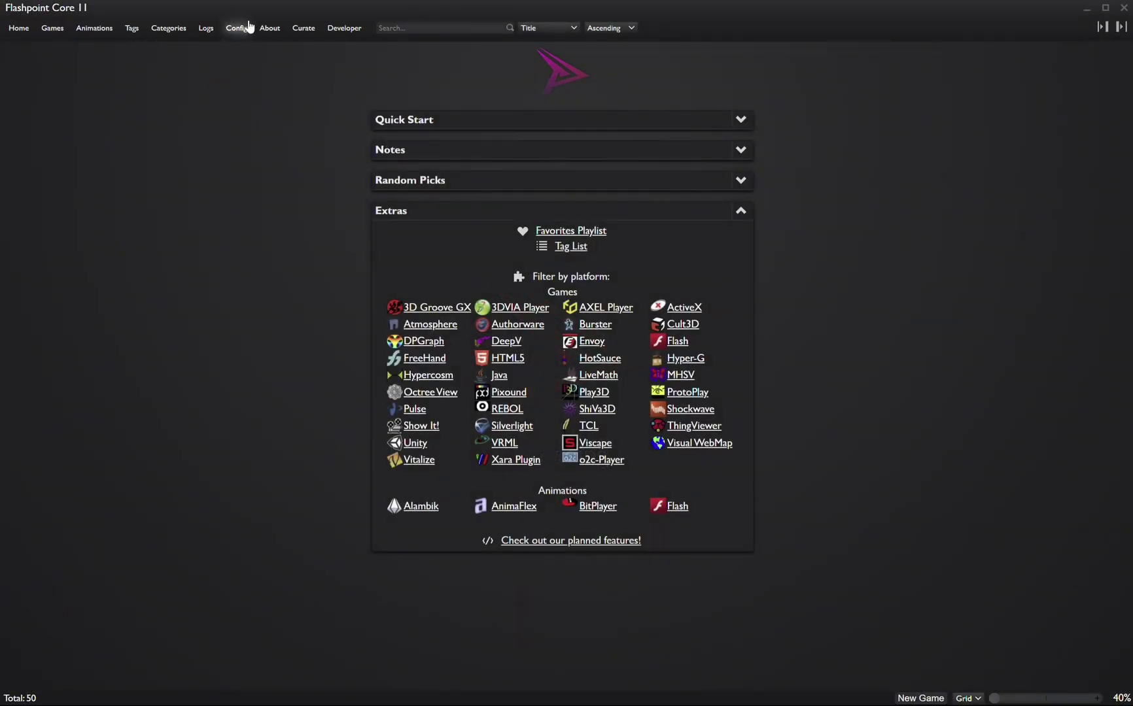
- Go to Flashpoint's Curate section and create a new curation
left_click(303, 29)
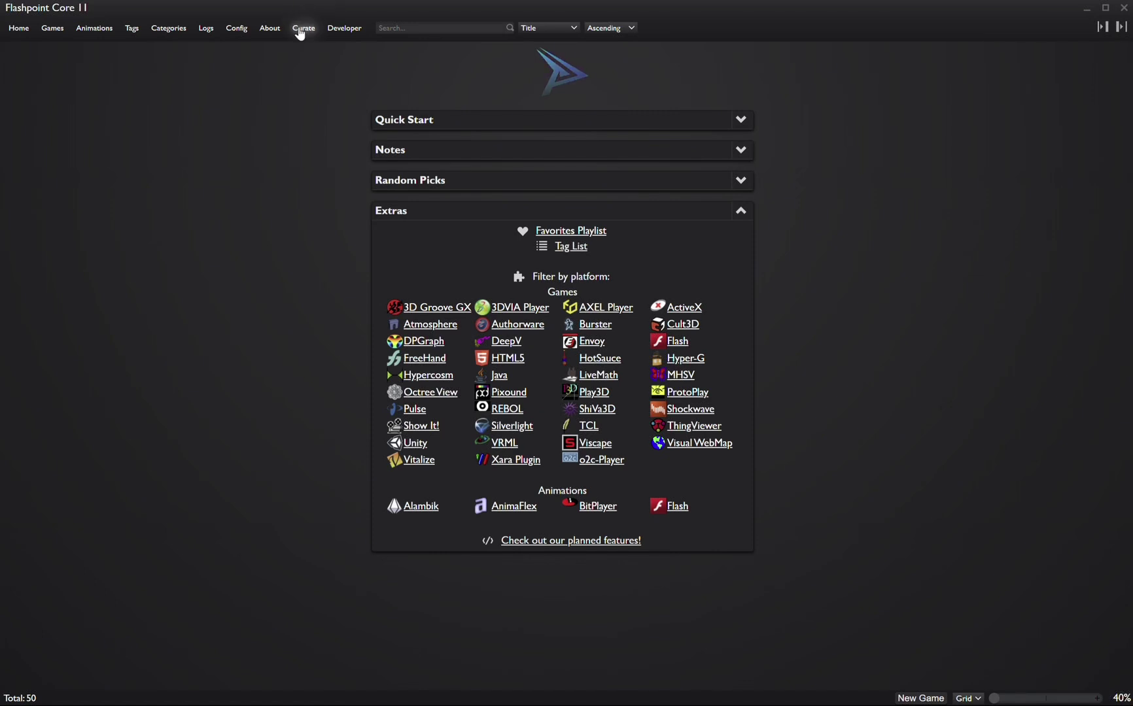
left_click(302, 28)
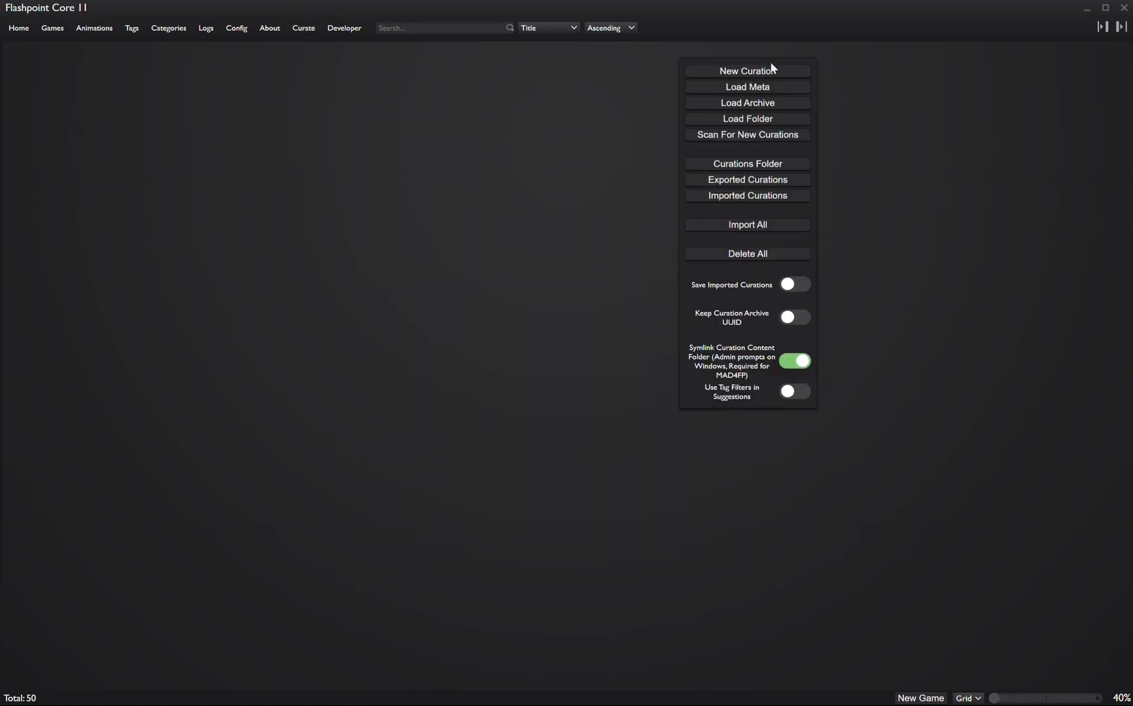
left_click(749, 72)
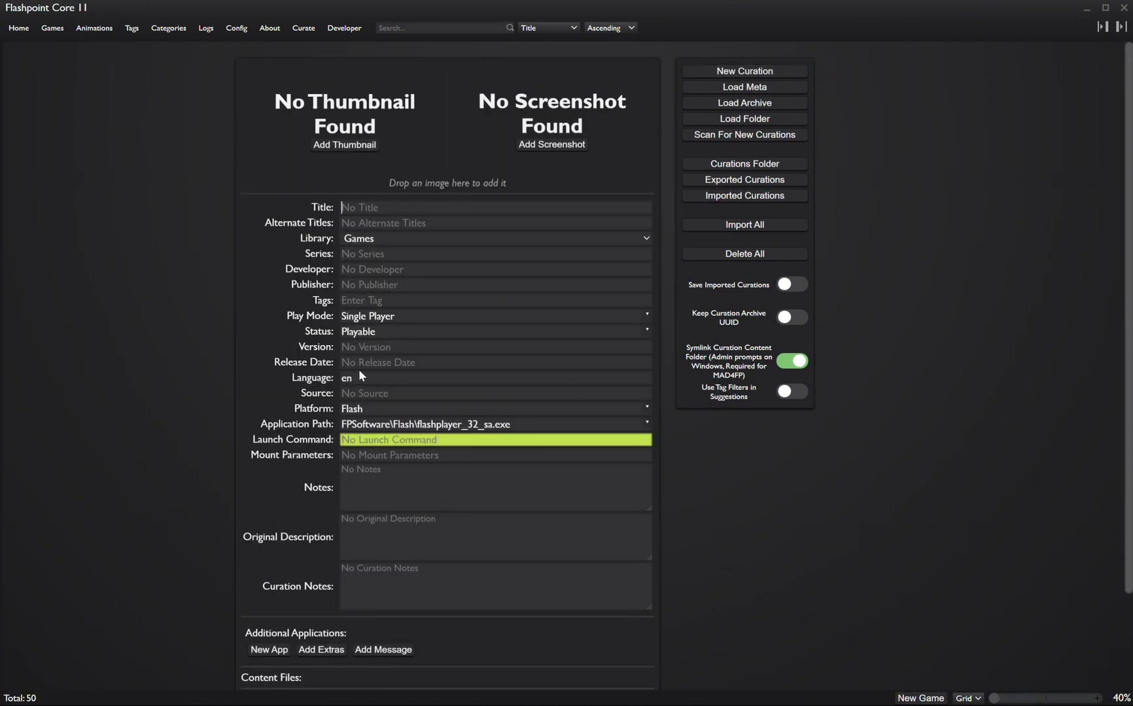
- Title the curation "geometry" and set its platform to HTML5
type("geometry")
left_click(636, 415)
left_click(367, 631)
left_click(645, 407)
left_click(410, 620)
- Set the curation's application path to FPSoftware\Basilisk-Portable\Basilisk-Portable.exe
left_click(647, 424)
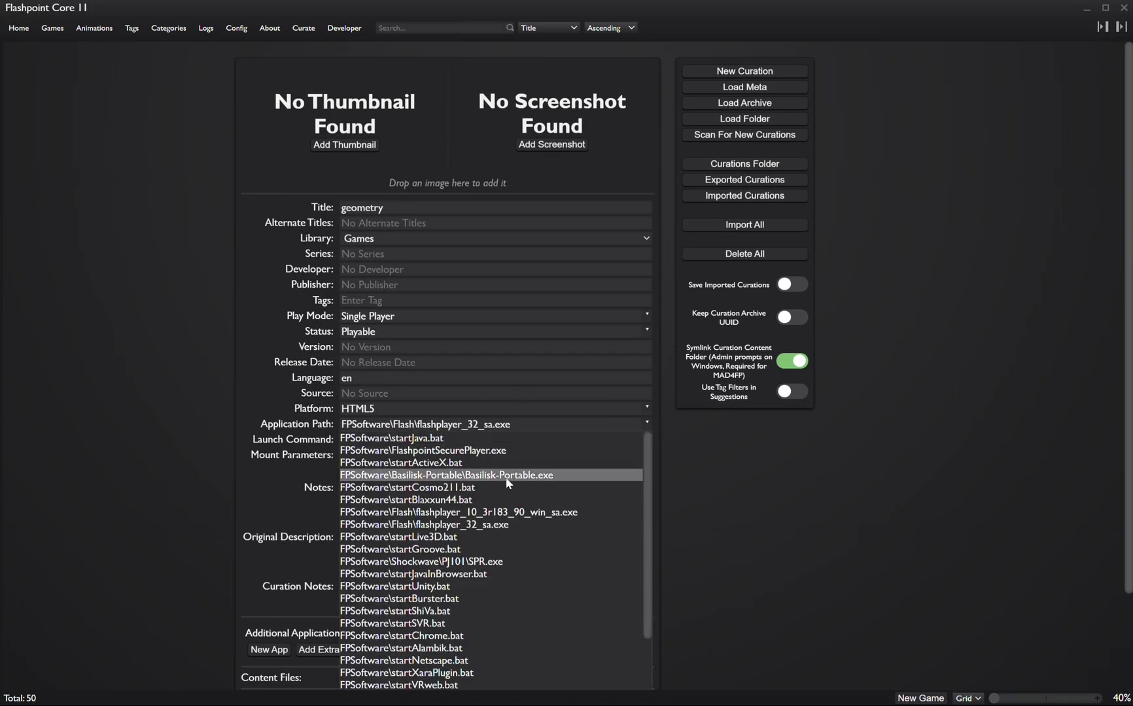
left_click(399, 480)
left_click_drag(387, 430, 256, 432)
left_click(370, 443)
key("ctrl+v")
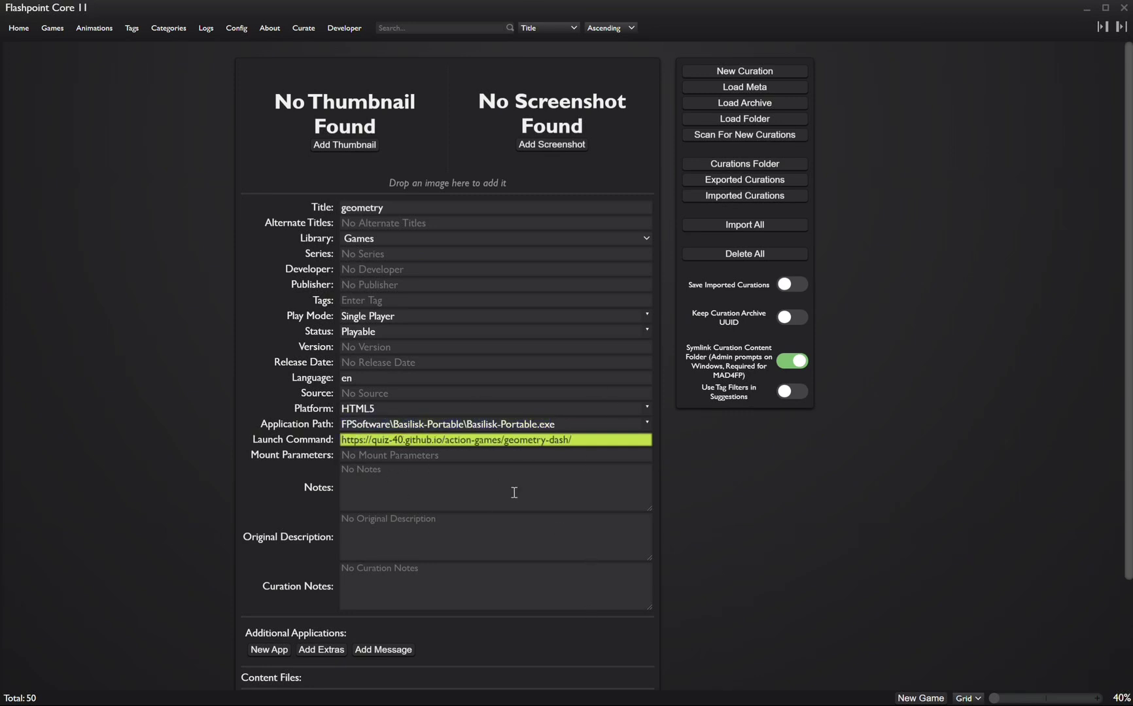
left_click(367, 440)
key("BackSpace")
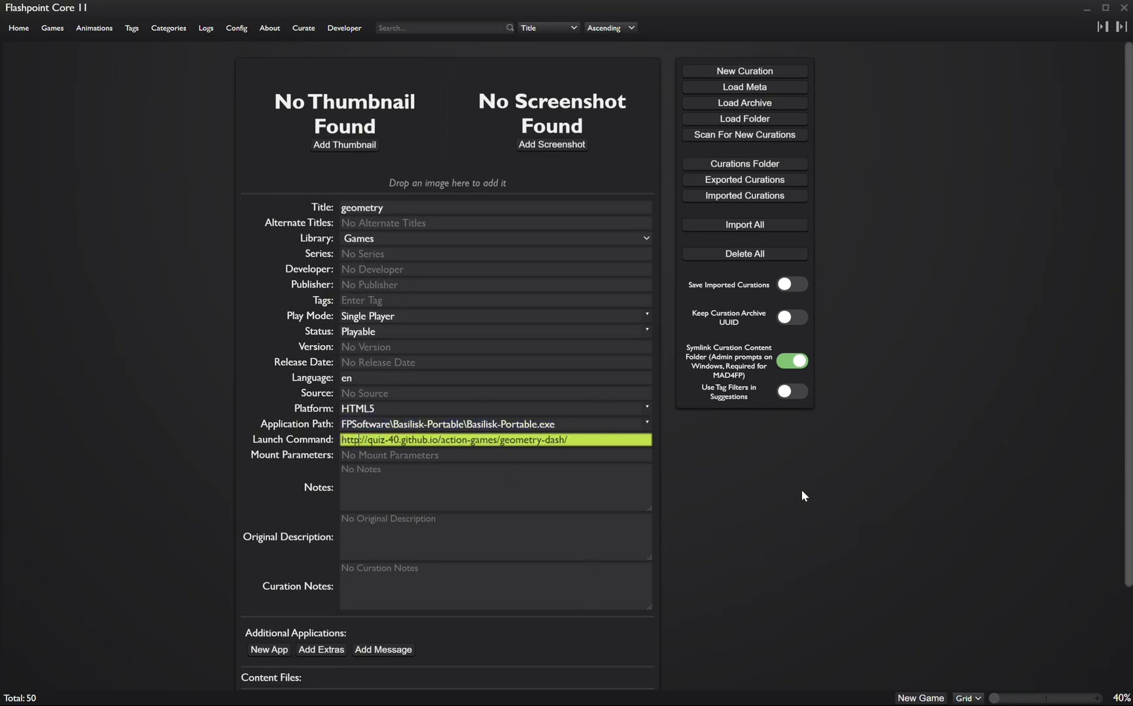
double_click(350, 441)
left_click_drag(364, 441, 356, 442)
left_click(387, 393)
key("ctrl+v")
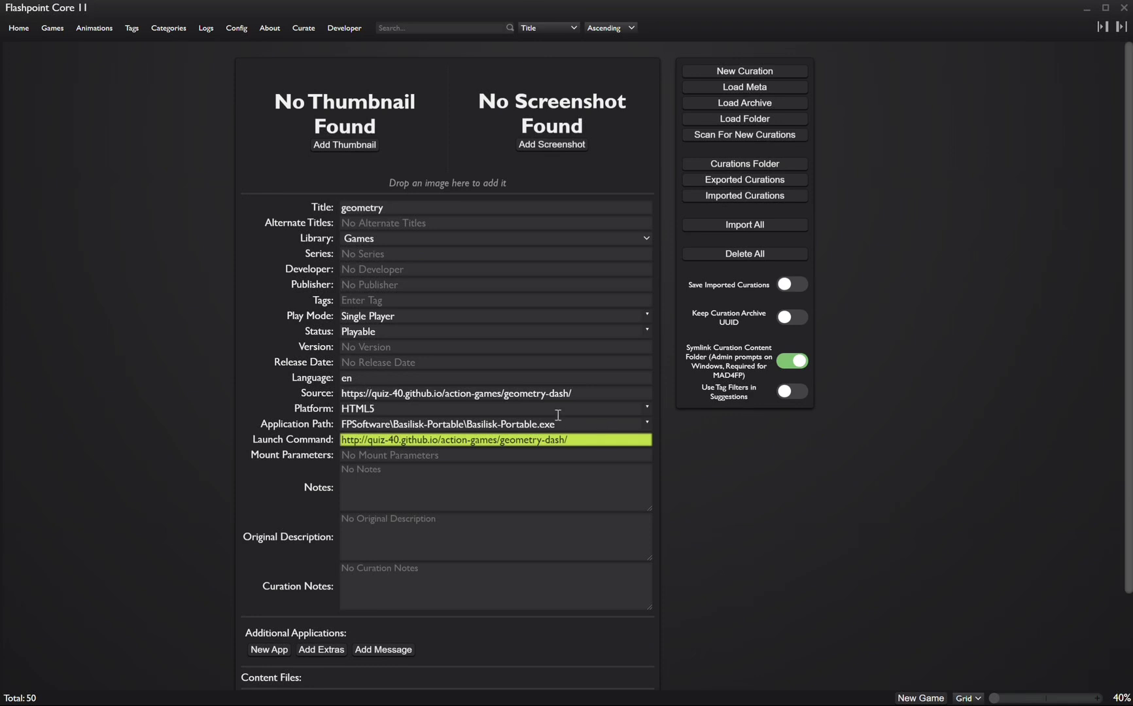
key("BackSpace")
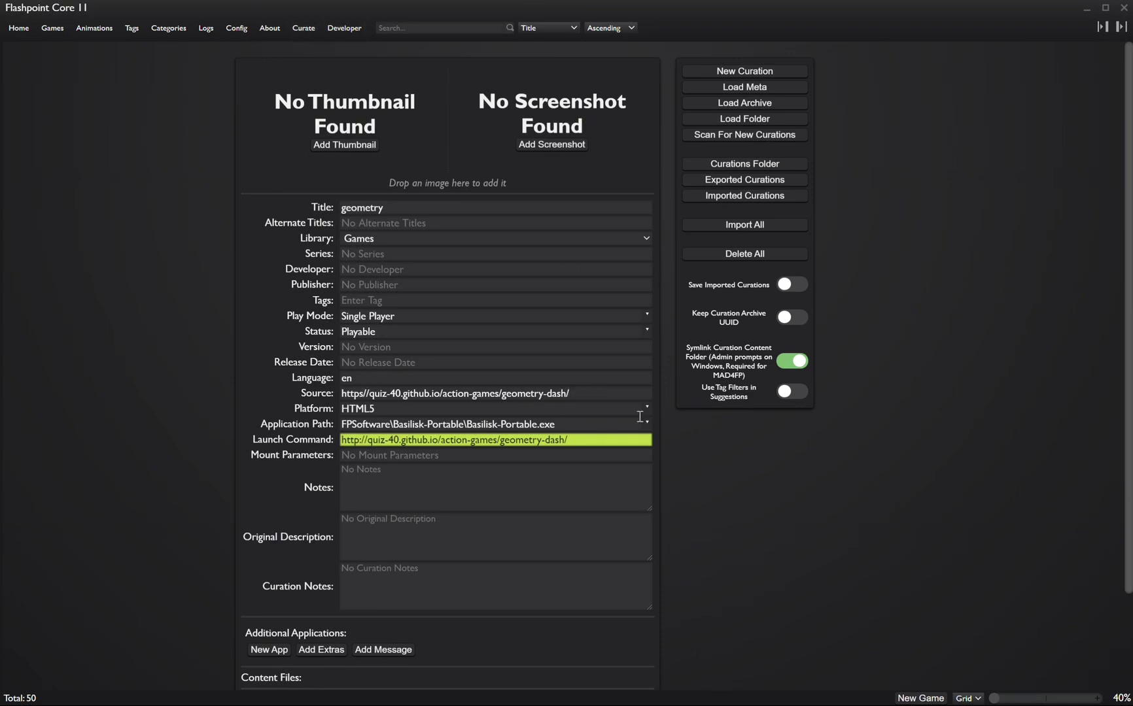
key("Tab")
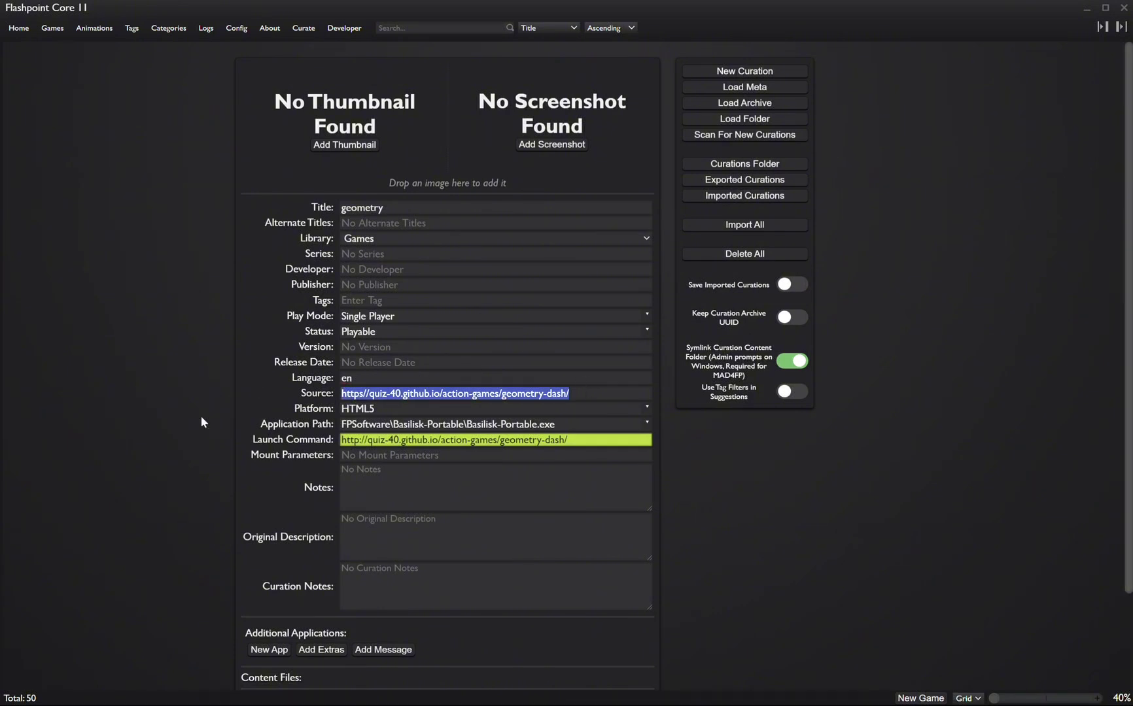
key("BackSpace")
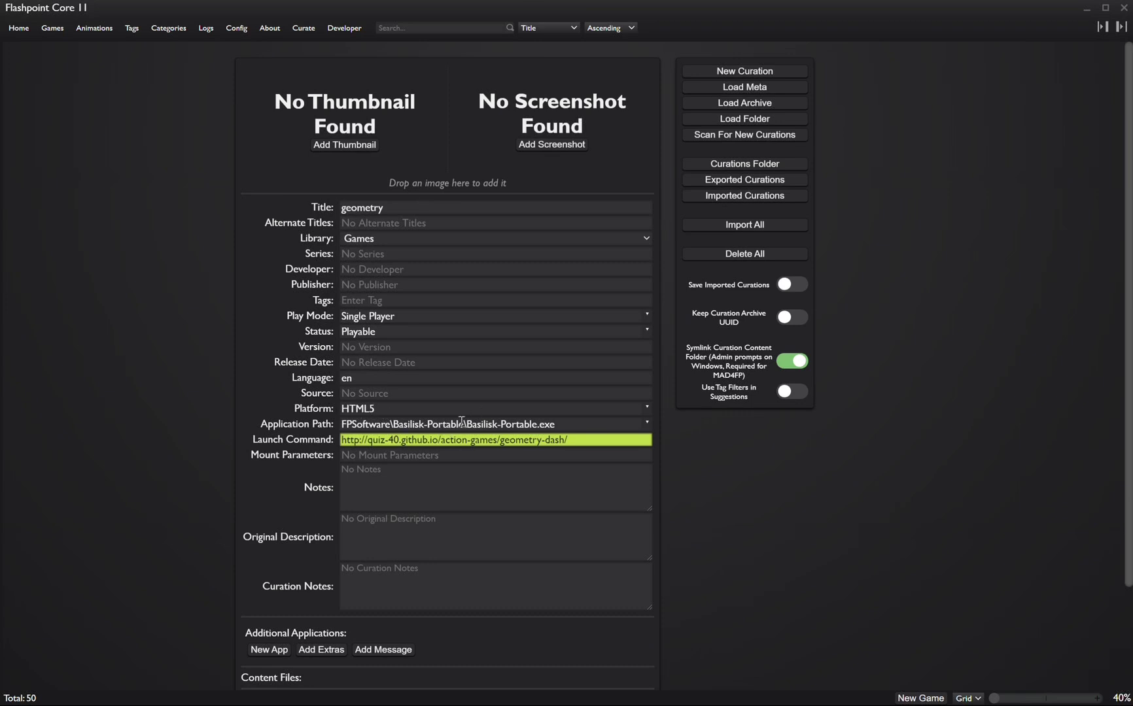
left_click(385, 294)
type("htm")
key("BackSpace")
key("BackSpace")
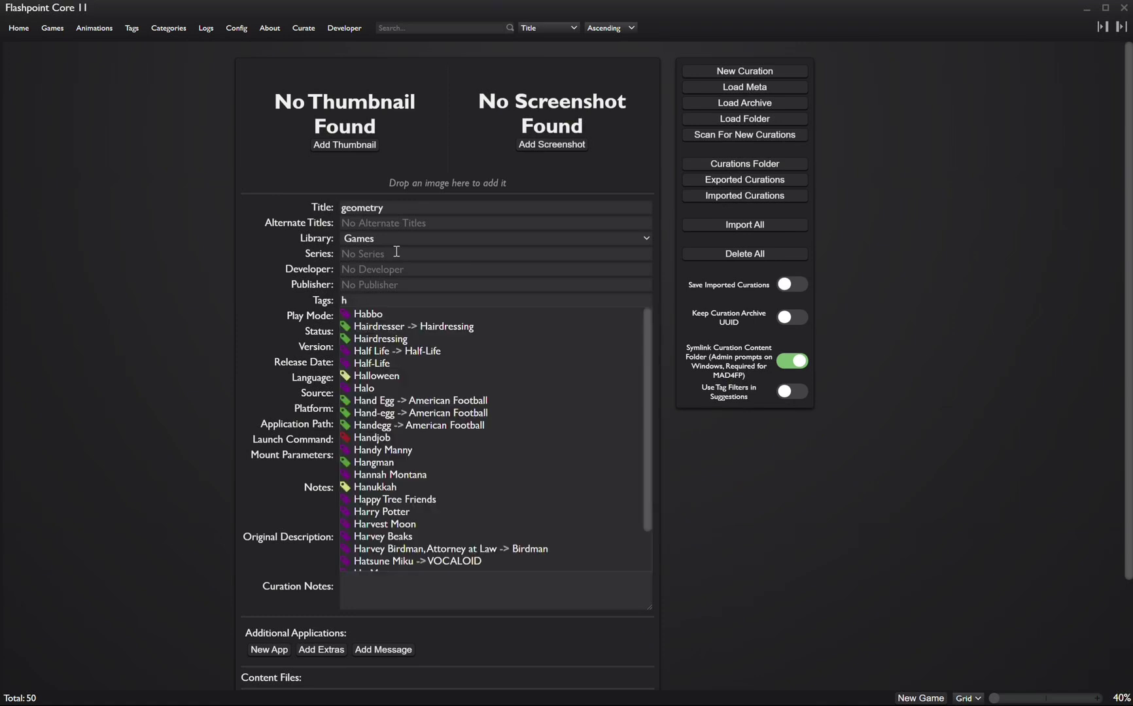
key("BackSpace")
type("t")
scroll(397, 471, "down", 3)
scroll(466, 579, "up", 3)
key("BackSpace")
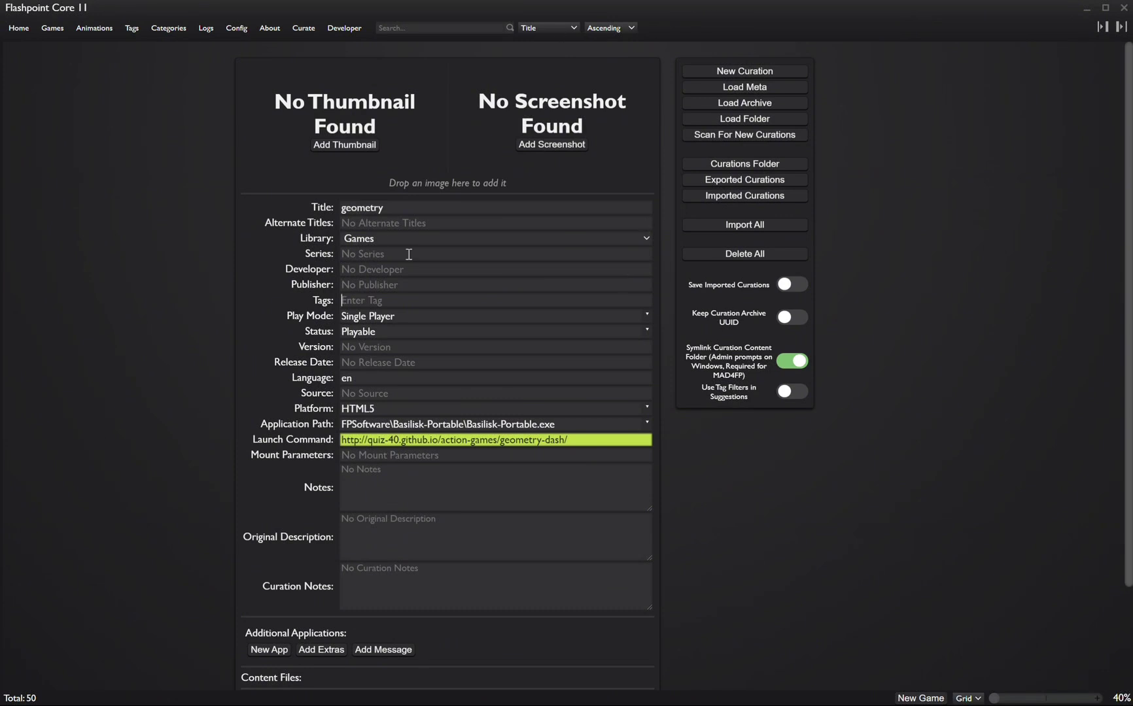
- Run the "geometry" curation to load the game in the Basilisk browser
scroll(583, 566, "down", 2)
left_click_drag(582, 576, 354, 657)
left_click(267, 591)
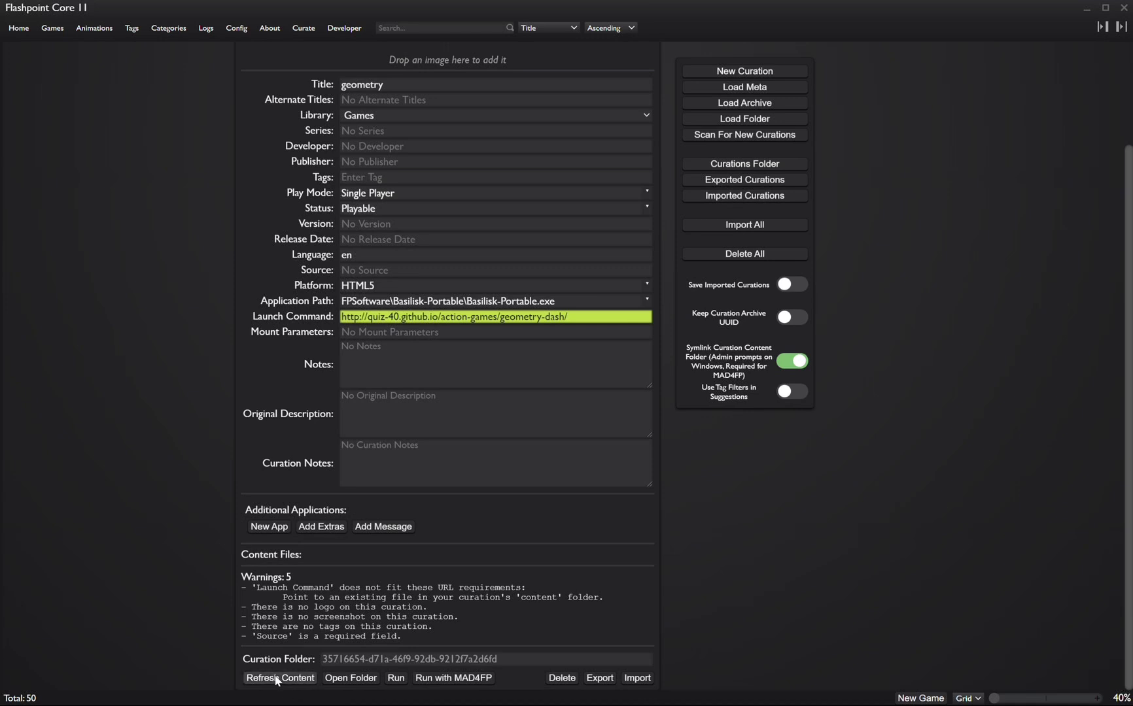
left_click(397, 680)
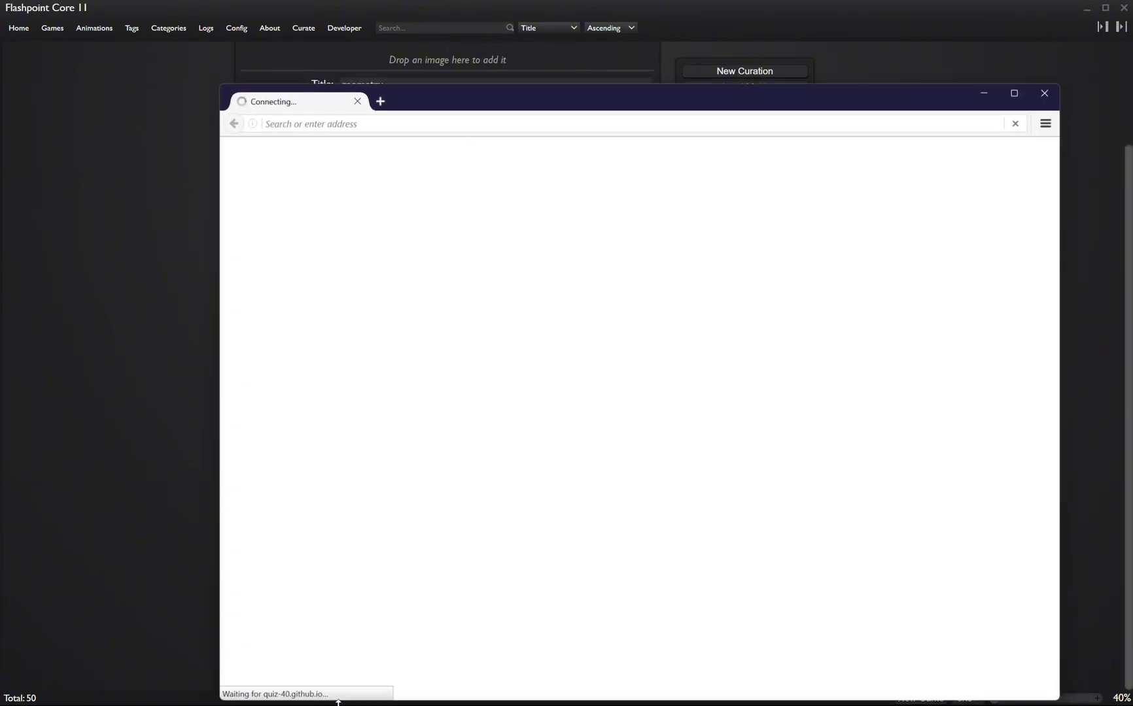
- Close the game window, rerun the curation with MAD4FP, and reload the geometry-dash page
left_click(1047, 89)
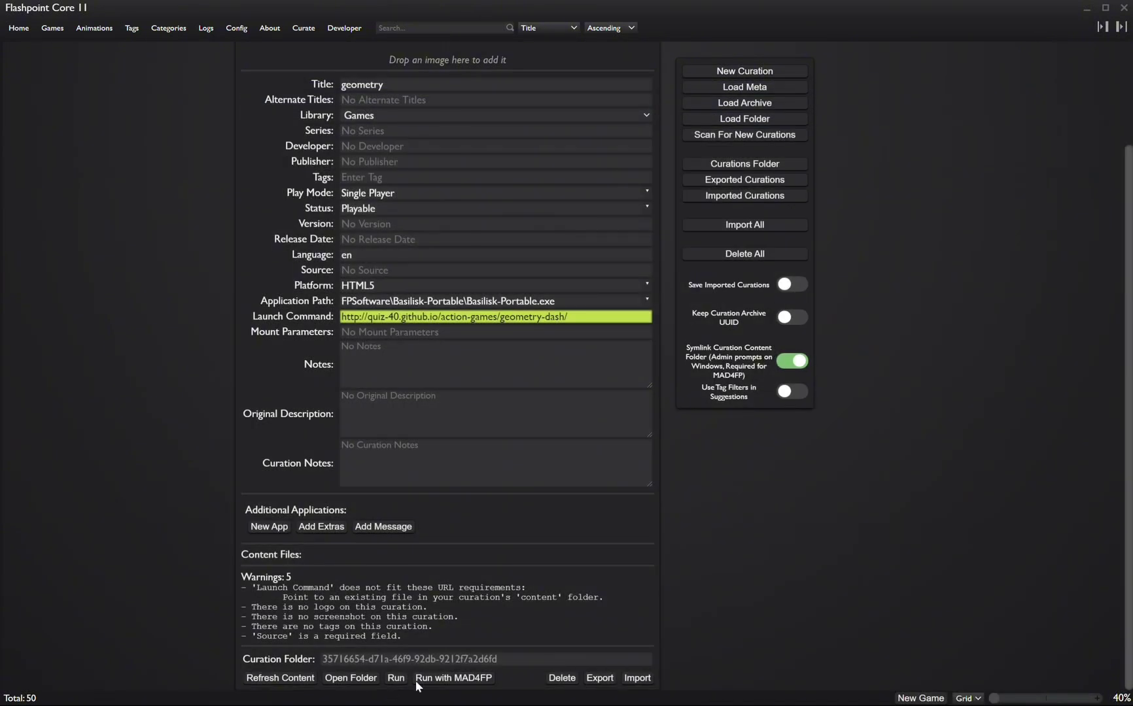
left_click(453, 679)
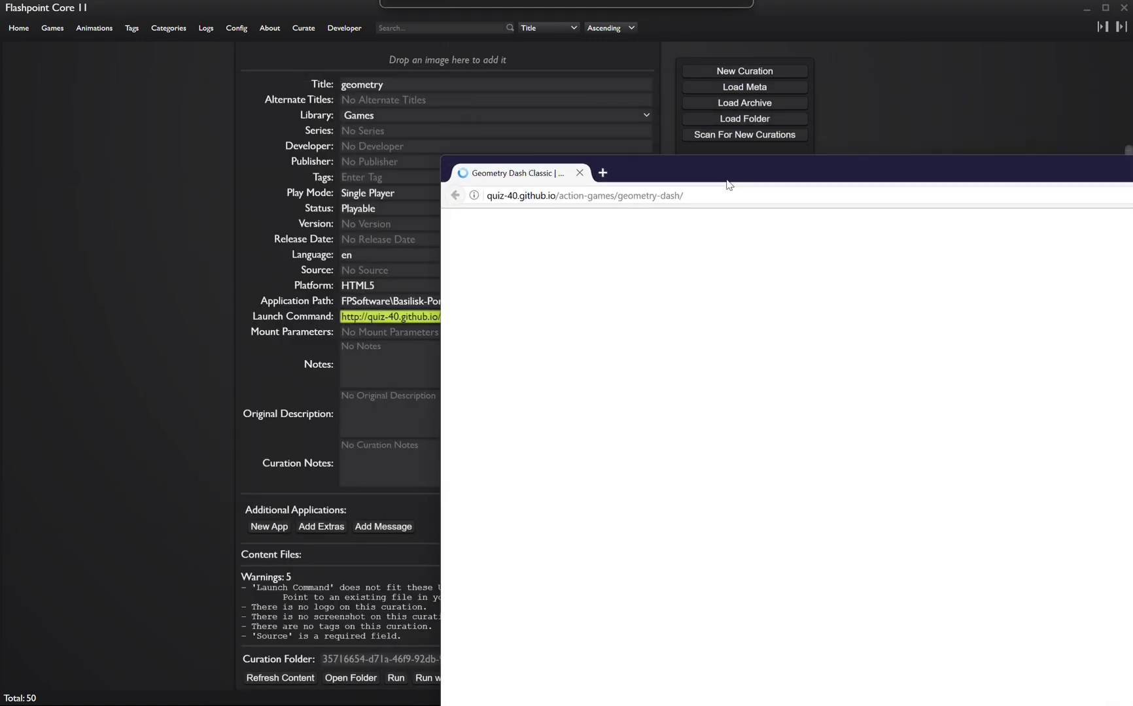
left_click_drag(728, 185, 495, 63)
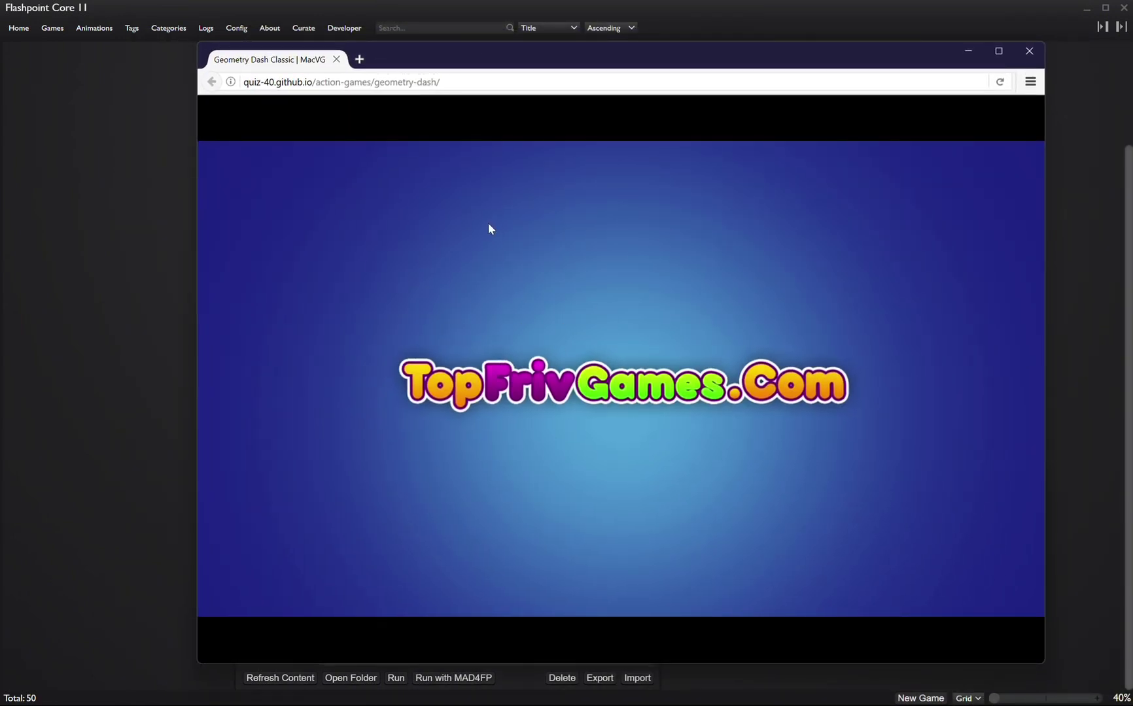
left_click(999, 84)
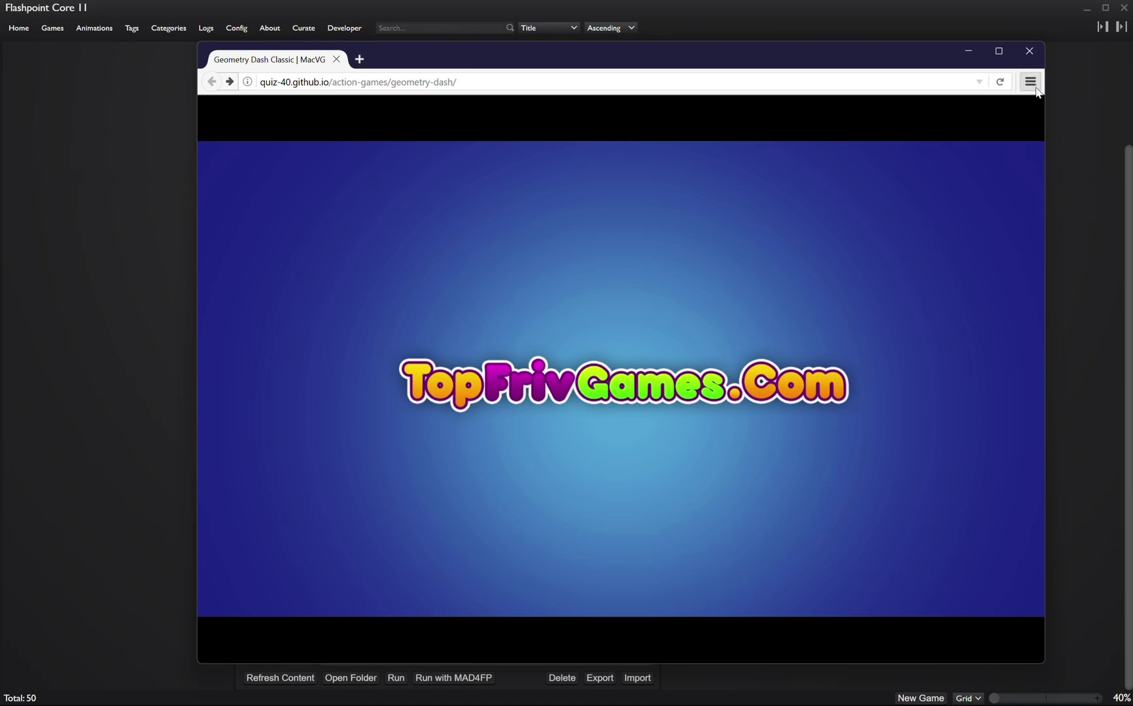
left_click(1030, 81)
left_click(113, 203)
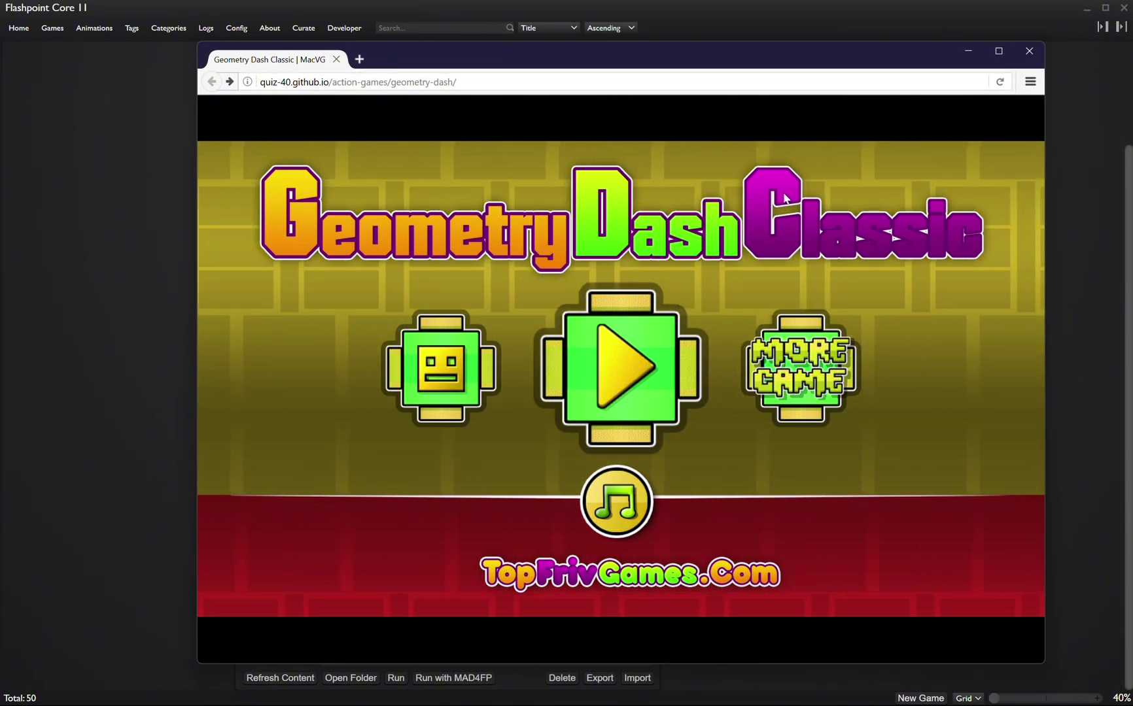
- Start Geometry Dash Classic and page back and forth through its level selection screens
left_click(636, 371)
left_click(1008, 420)
left_click(1008, 420)
left_click(1007, 420)
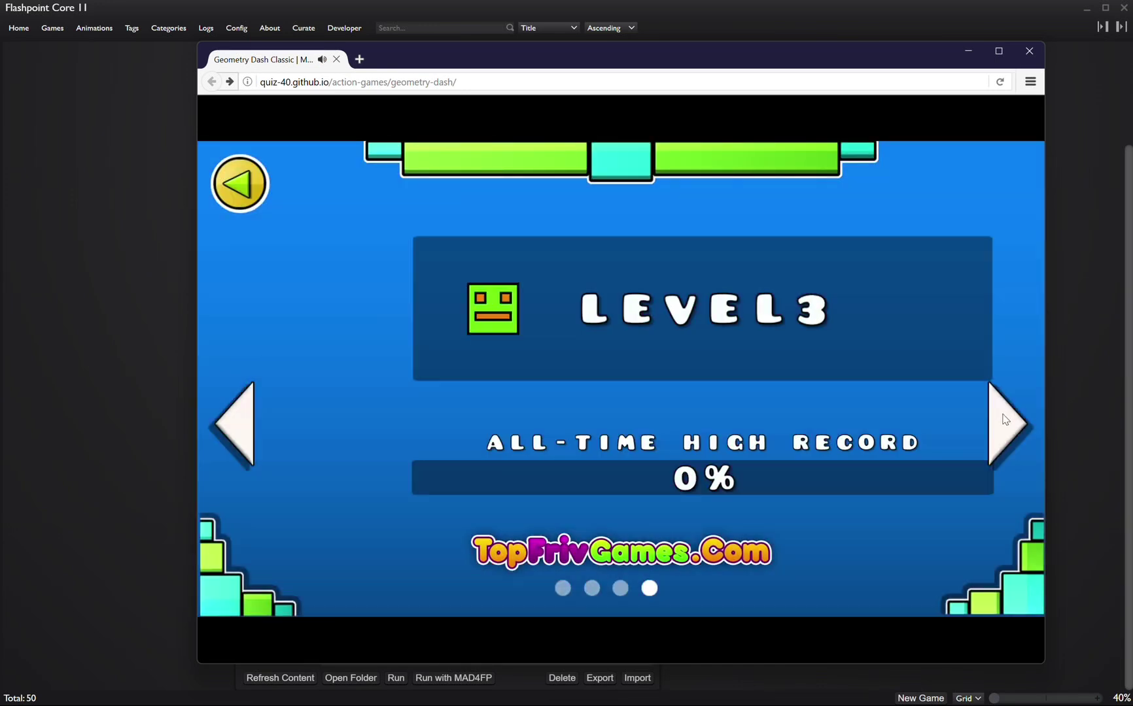
left_click(250, 441)
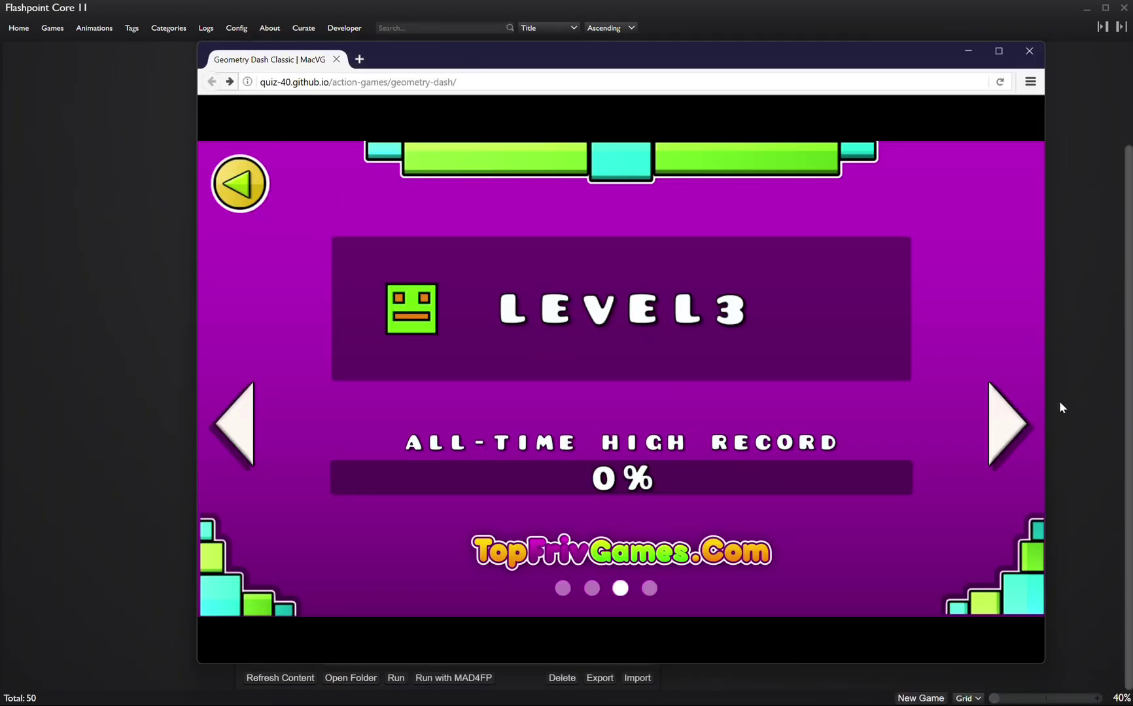
left_click(1006, 424)
double_click(216, 444)
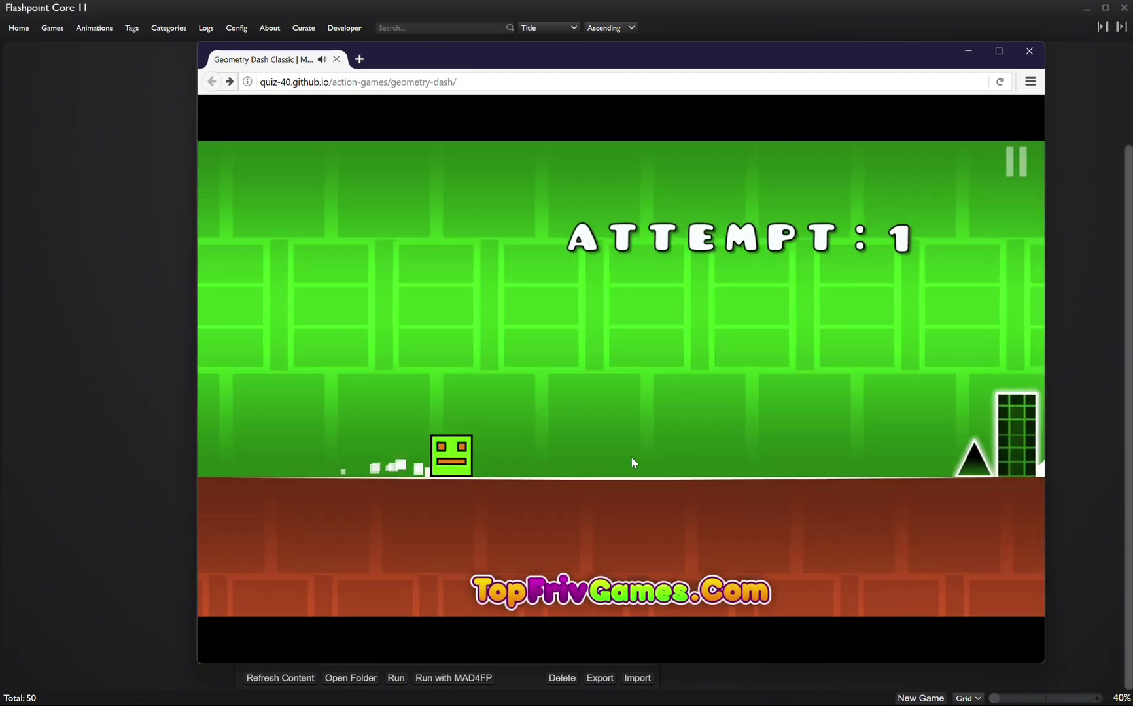
- Play through several attempts of a level, jumping over the spikes and blocks
left_click(724, 396)
left_click(727, 395)
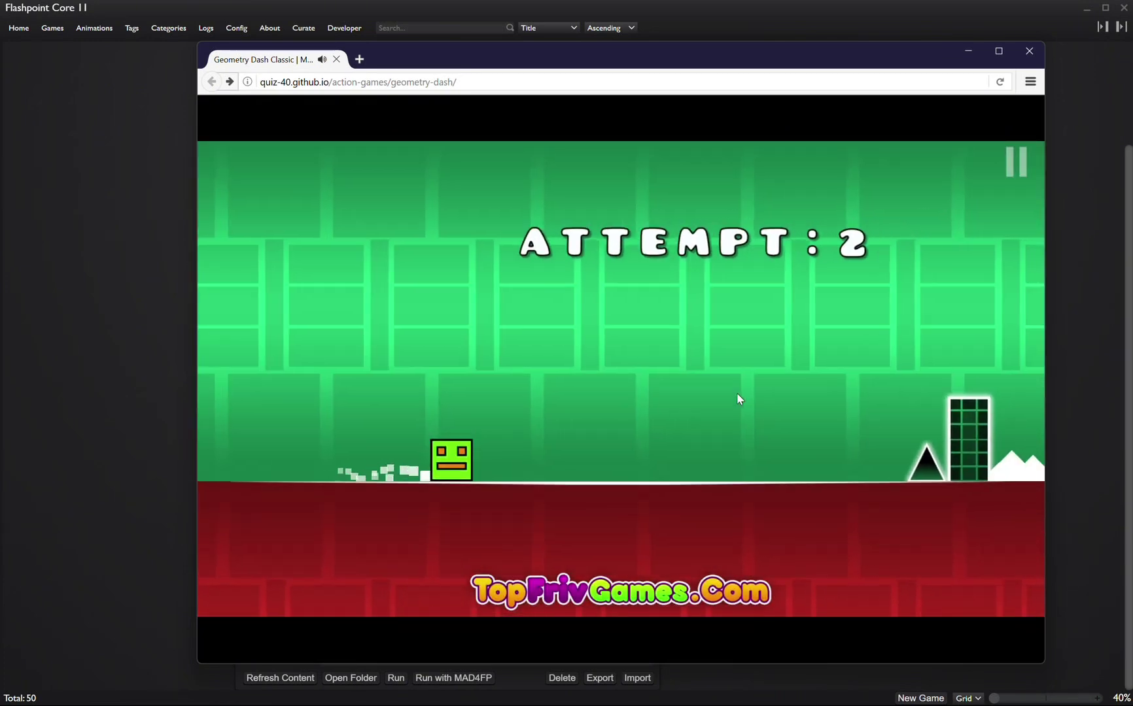
left_click(747, 394)
left_click(752, 394)
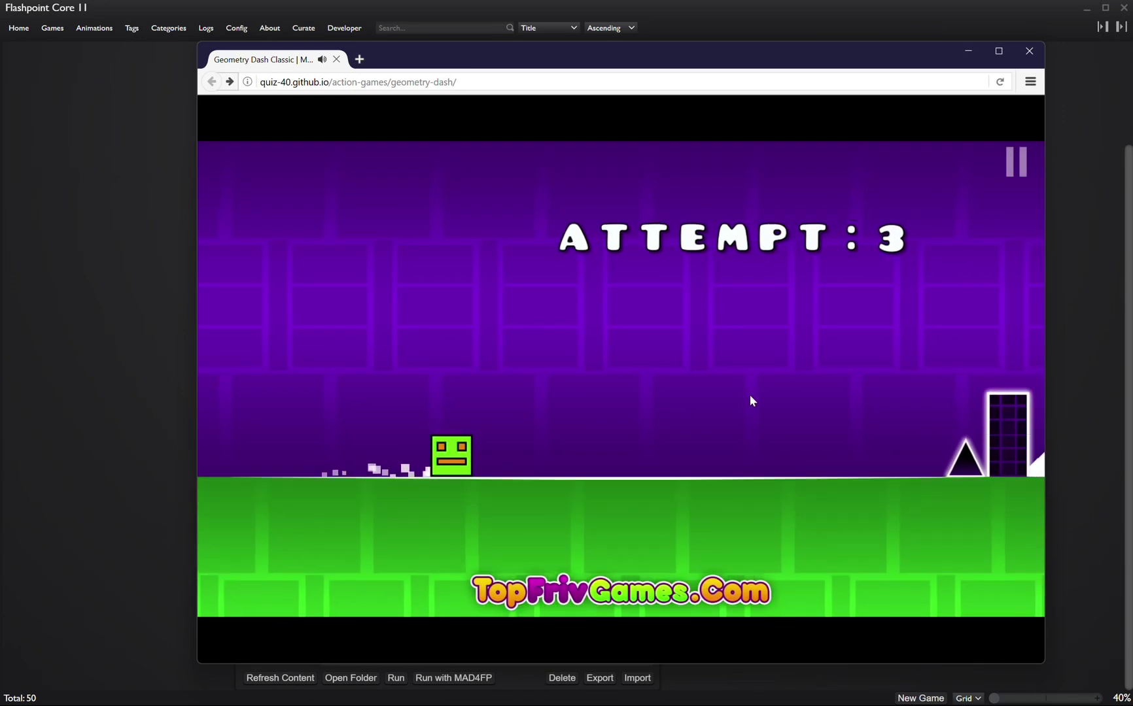
left_click(751, 394)
left_click(755, 377)
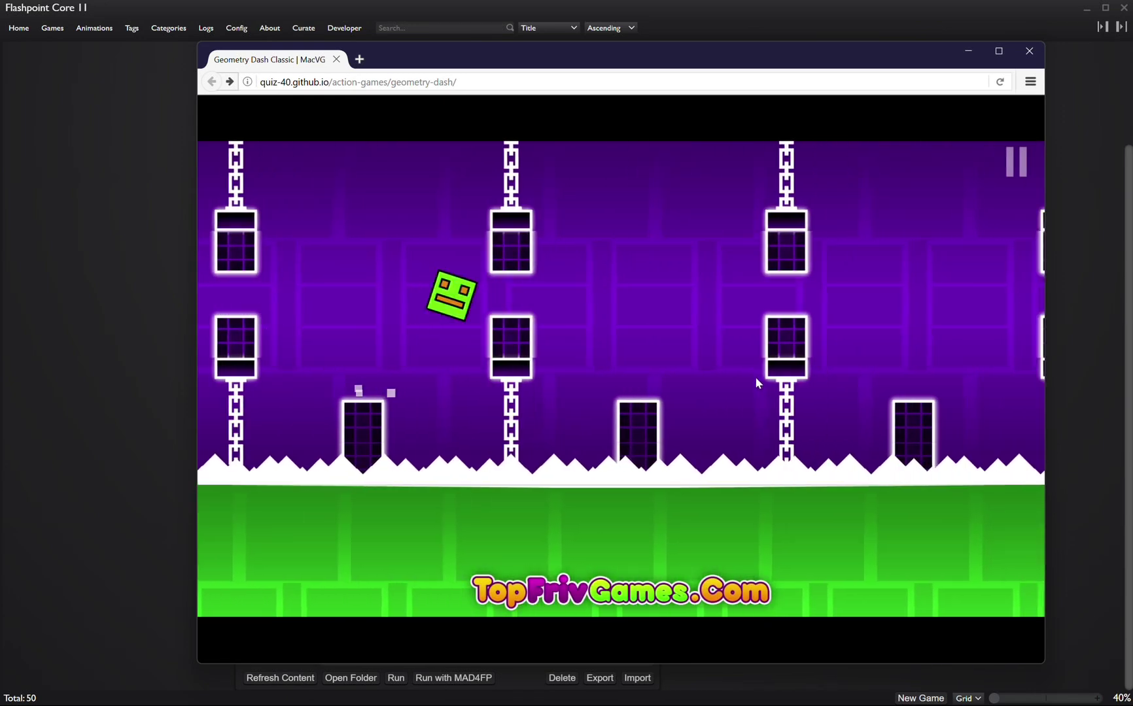
left_click(736, 378)
left_click(739, 380)
left_click(741, 381)
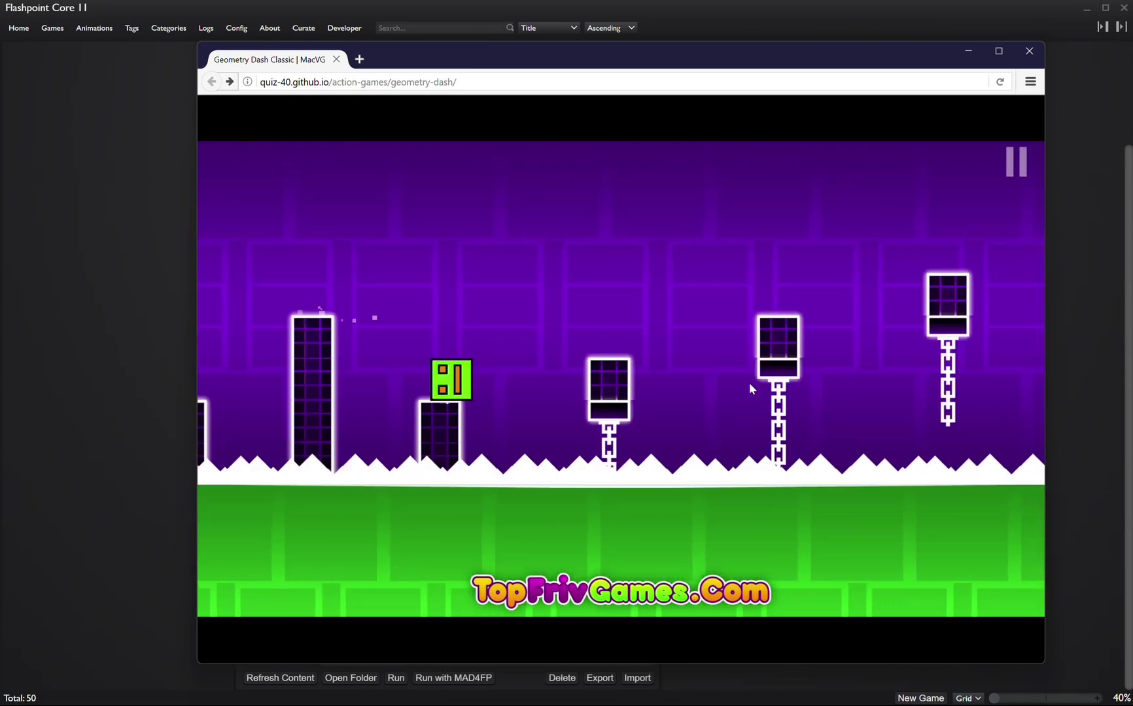
left_click(749, 385)
left_click(753, 385)
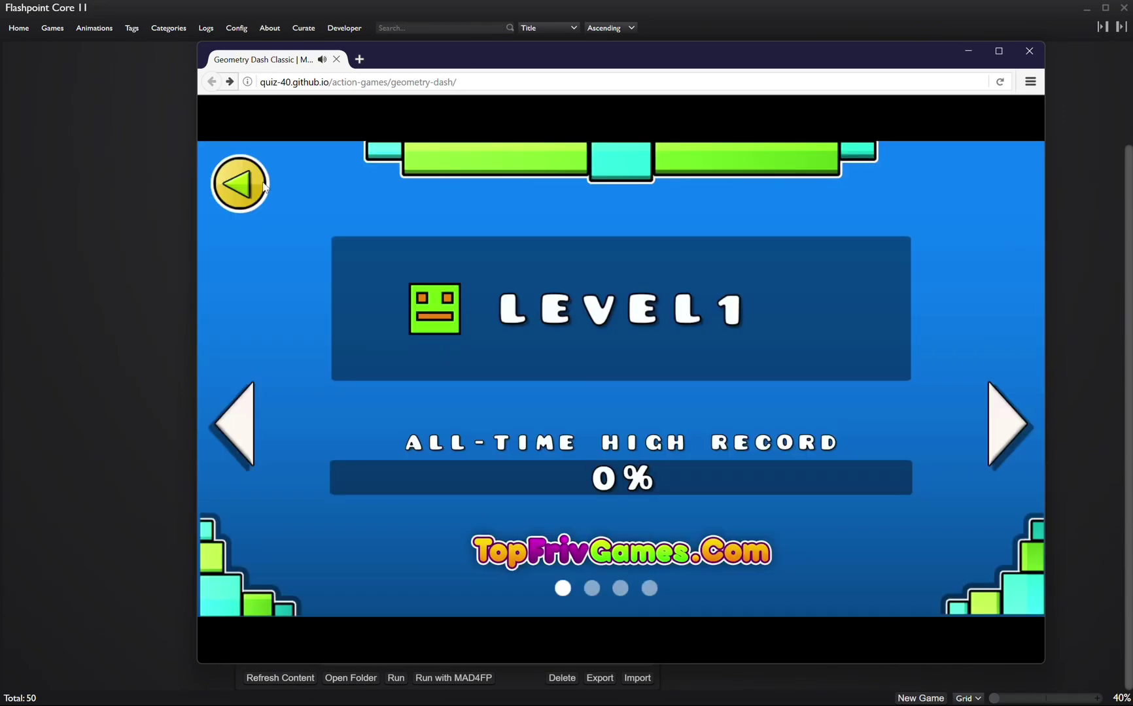
- Pick the purple character in the second row of the game's character selection and close the game window
left_click(264, 187)
left_click(438, 362)
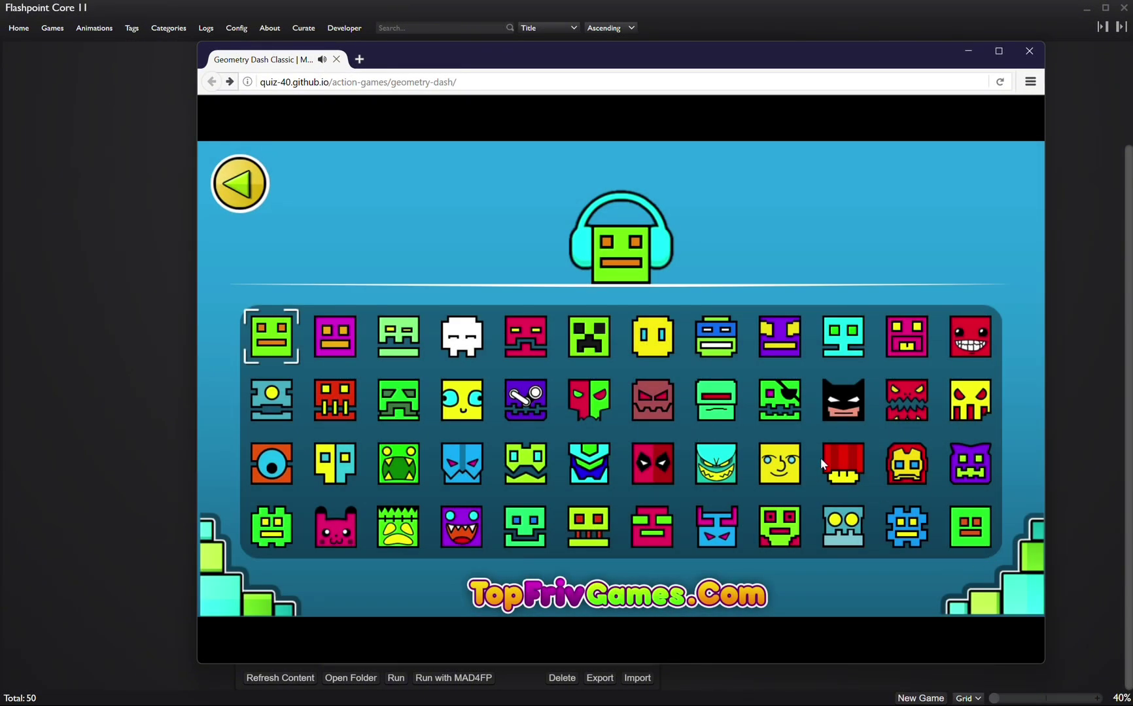
left_click(523, 390)
left_click(265, 190)
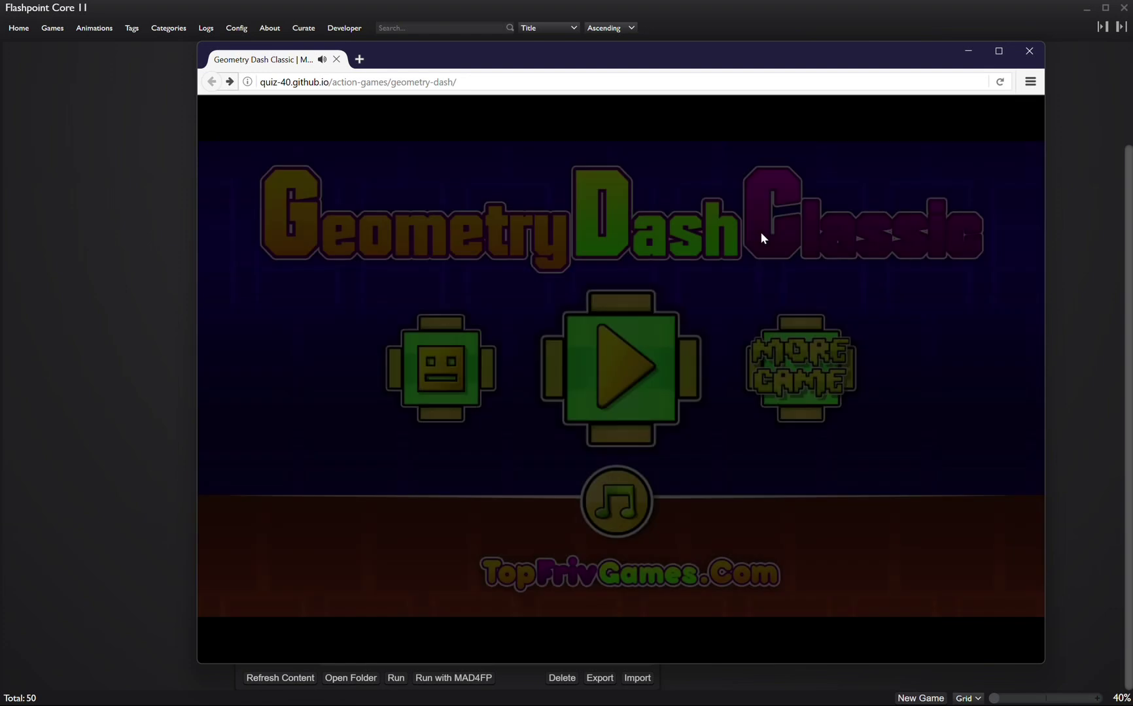
key("alt+F4")
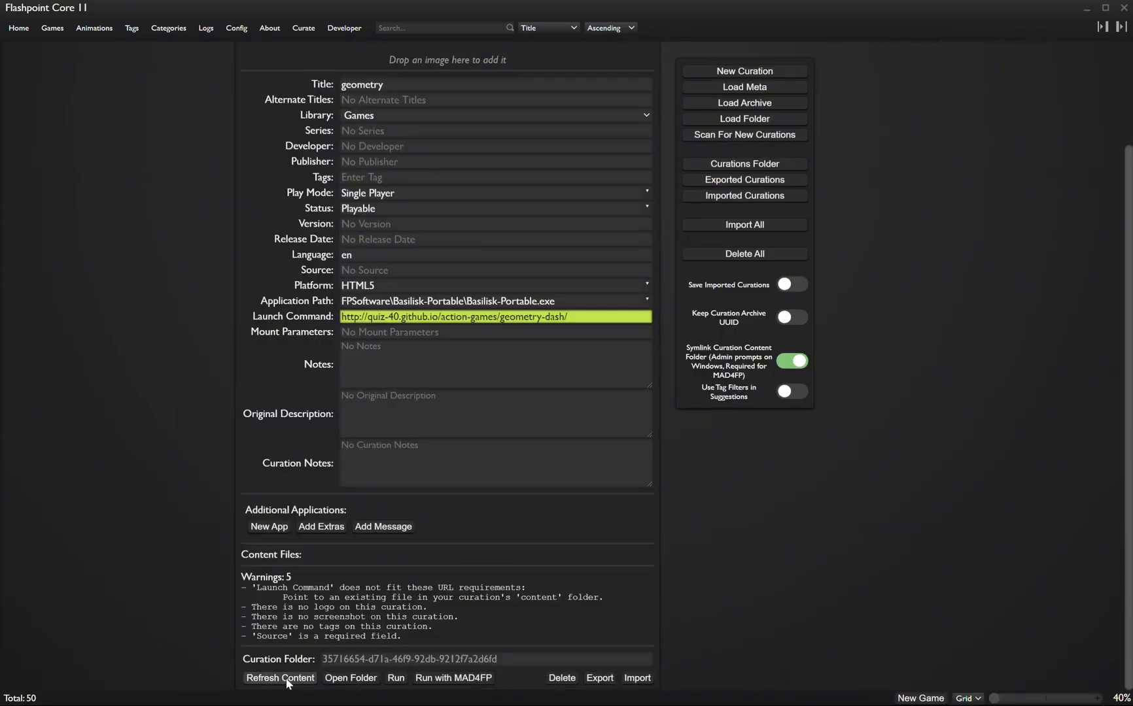
- Refresh the curation's content so the Content Files list includes the captured game files
left_click(280, 681)
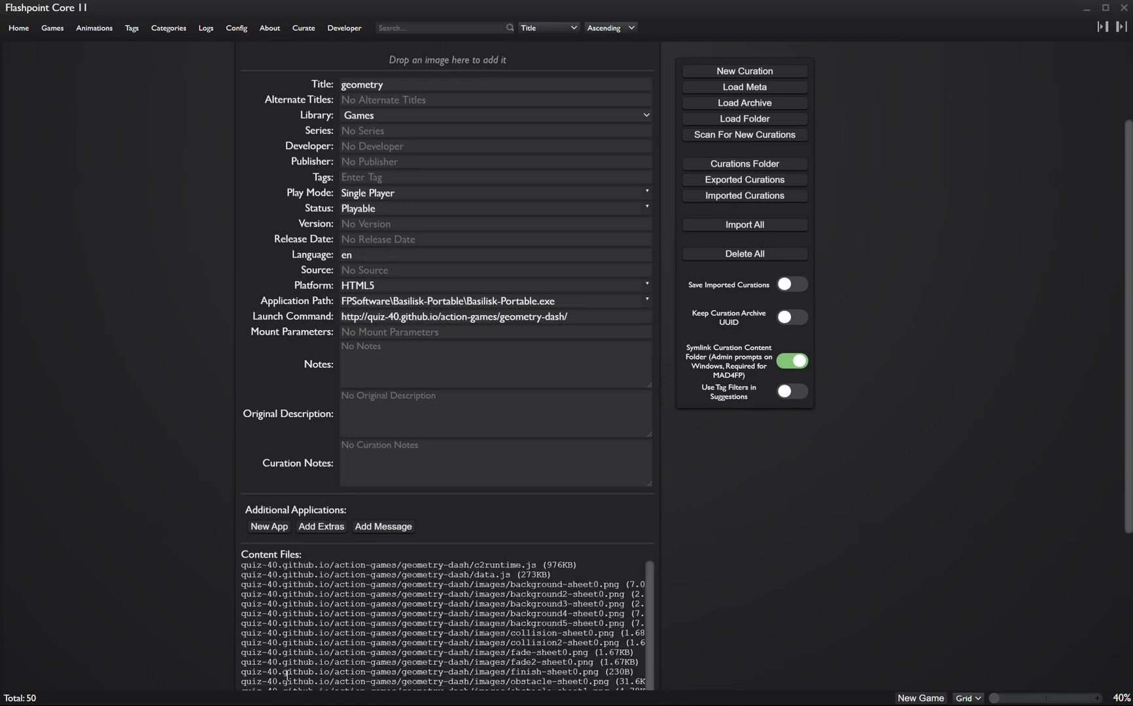
scroll(391, 537, "down", 3)
scroll(561, 420, "down", 3)
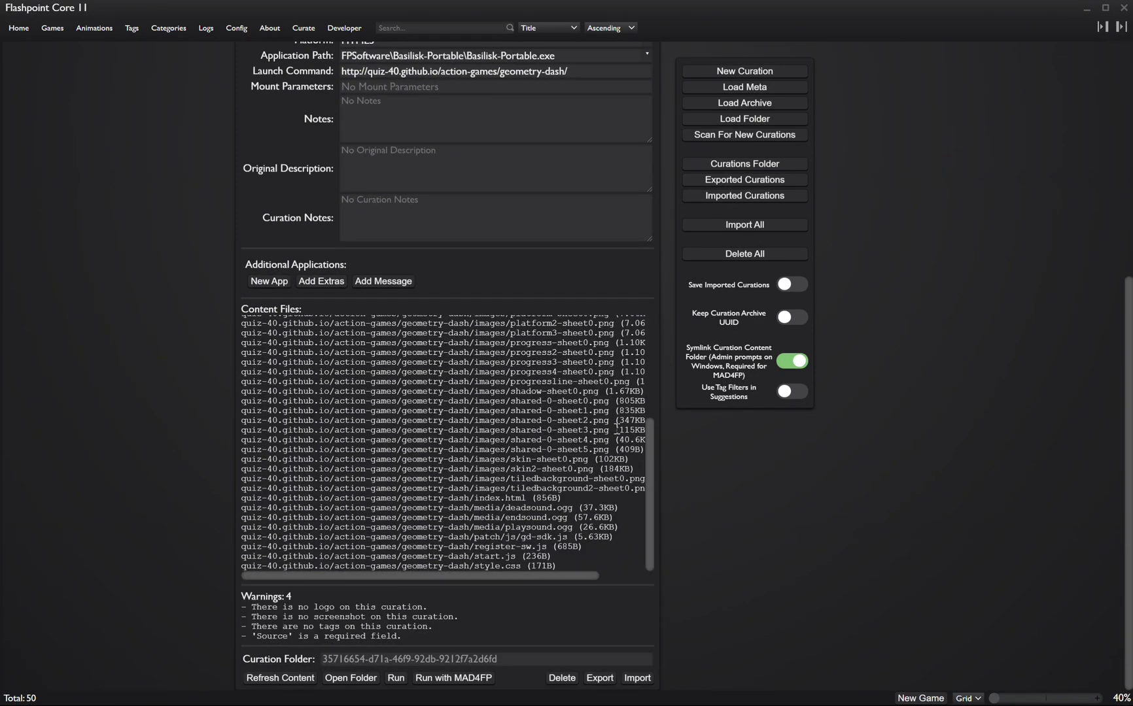
- Examine the full Content Files list and the filled-in fields of the "geometry" curation
left_click_drag(569, 556, 232, 318)
left_click(285, 329)
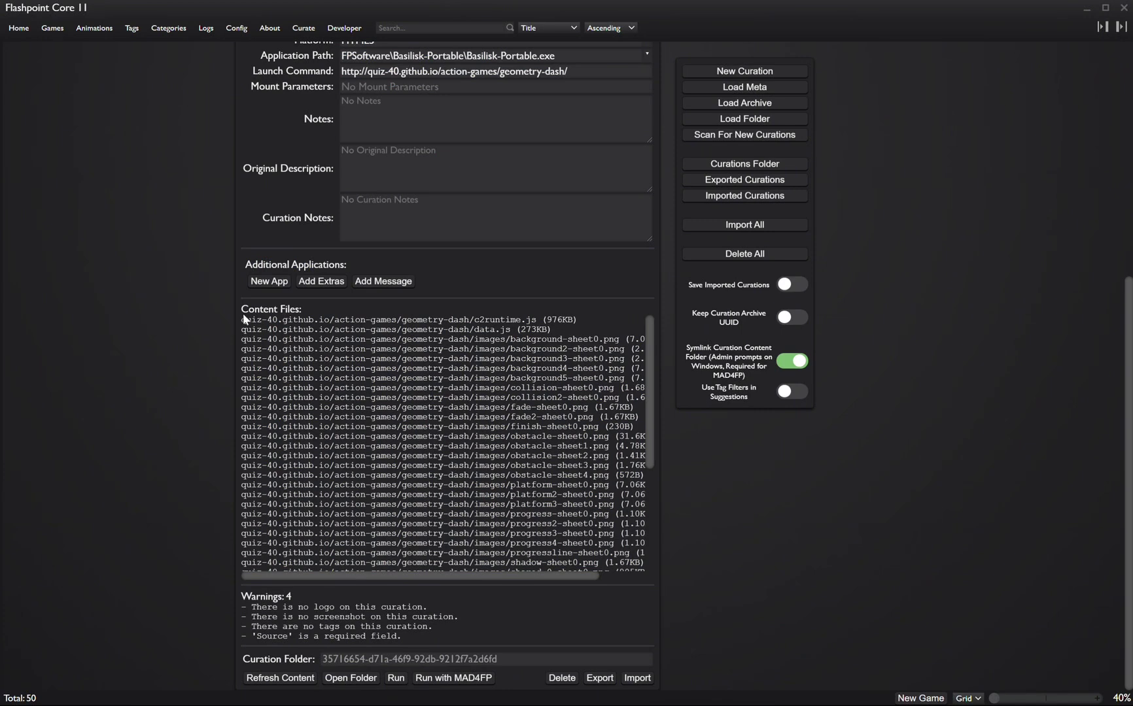
left_click_drag(264, 311, 602, 556)
left_click(602, 556)
left_click_drag(629, 440, 590, 443)
scroll(628, 504, "up", 5)
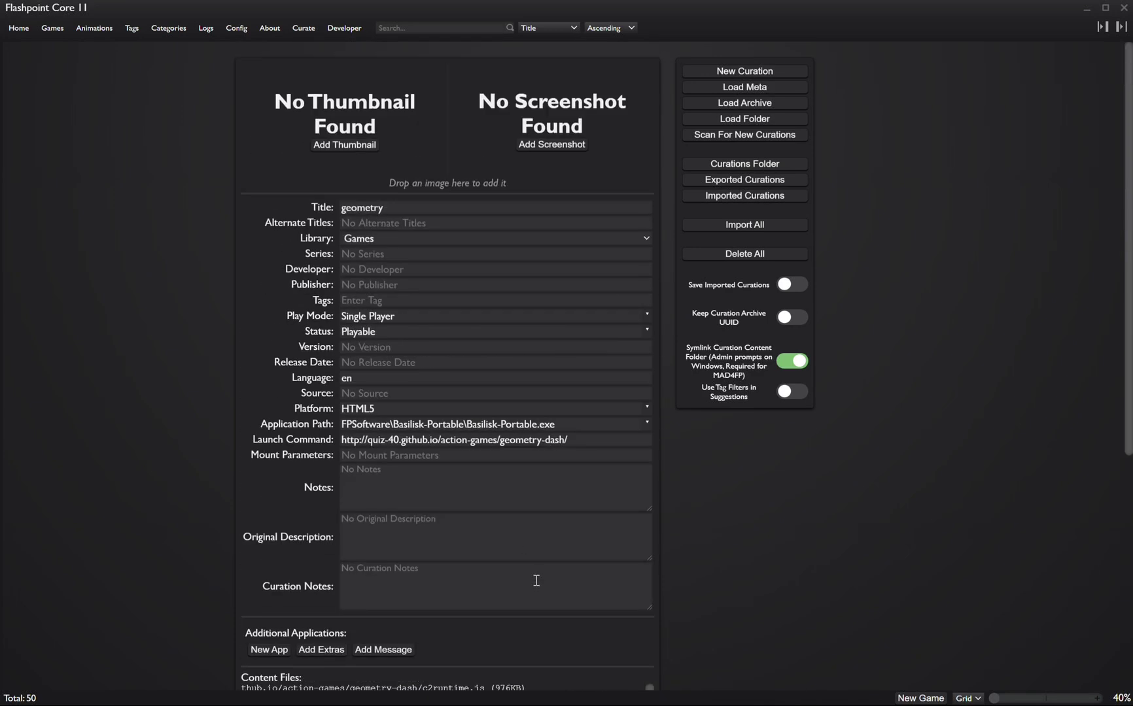
scroll(648, 511, "up", 3)
left_click_drag(624, 576, 409, 573)
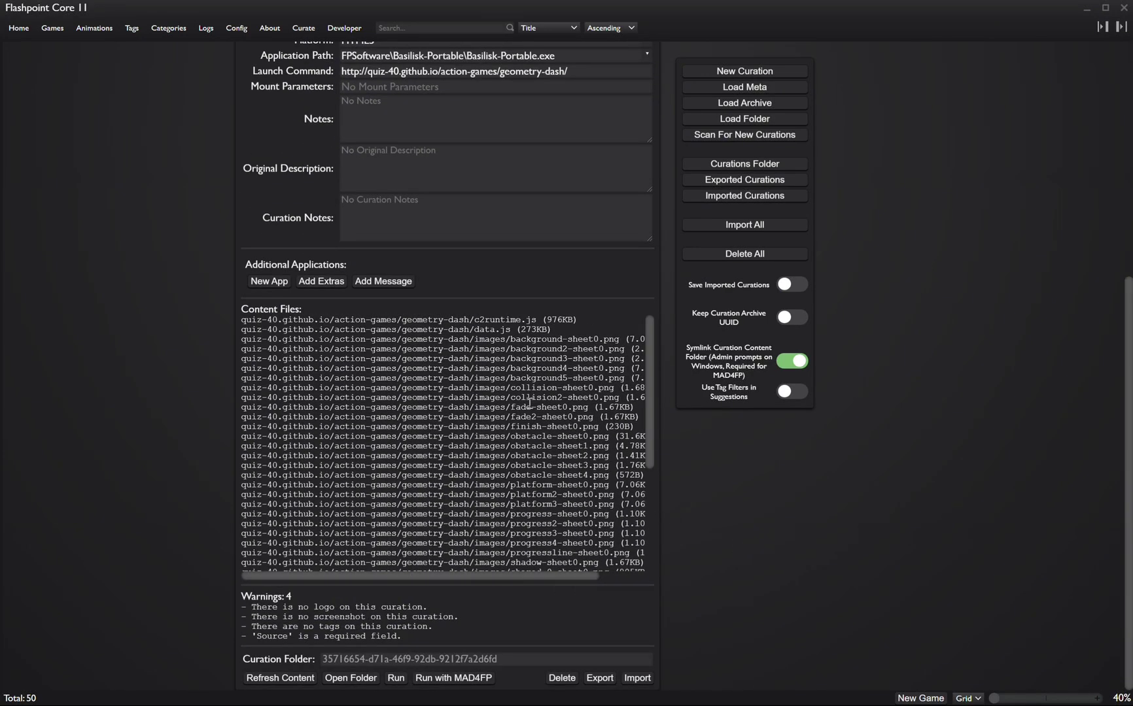
scroll(531, 409, "down", 5)
- Open the curation's folder in File Explorer and show the full path of its parent Working folder
left_click(351, 678)
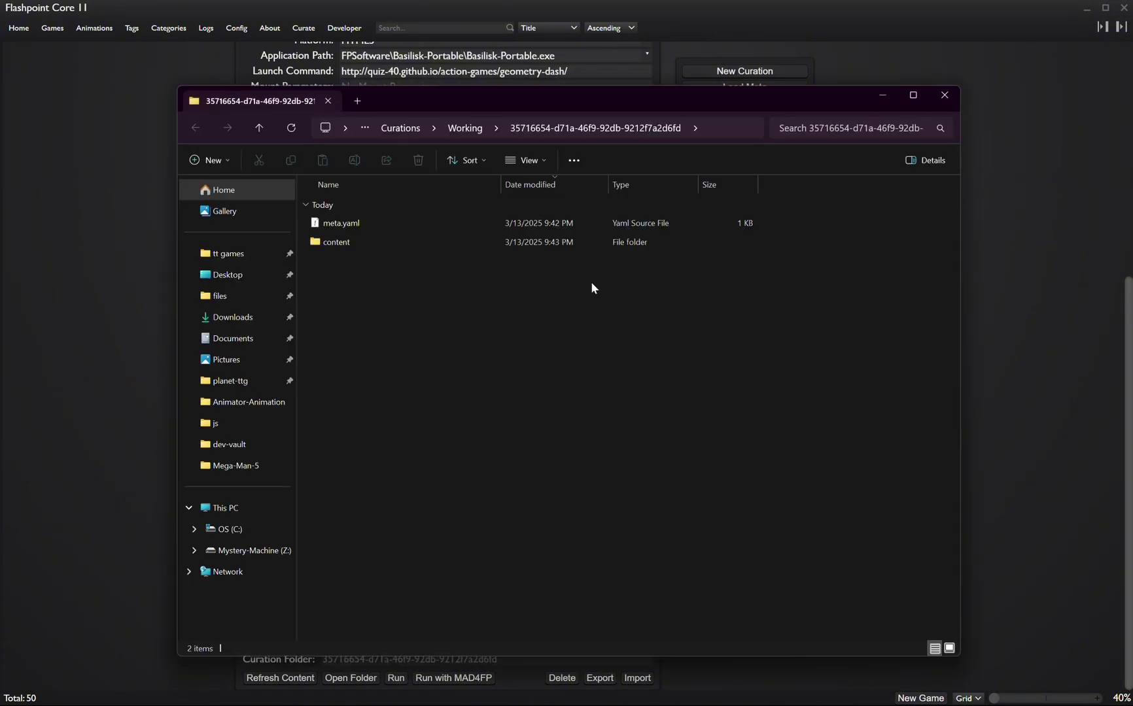
left_click(467, 128)
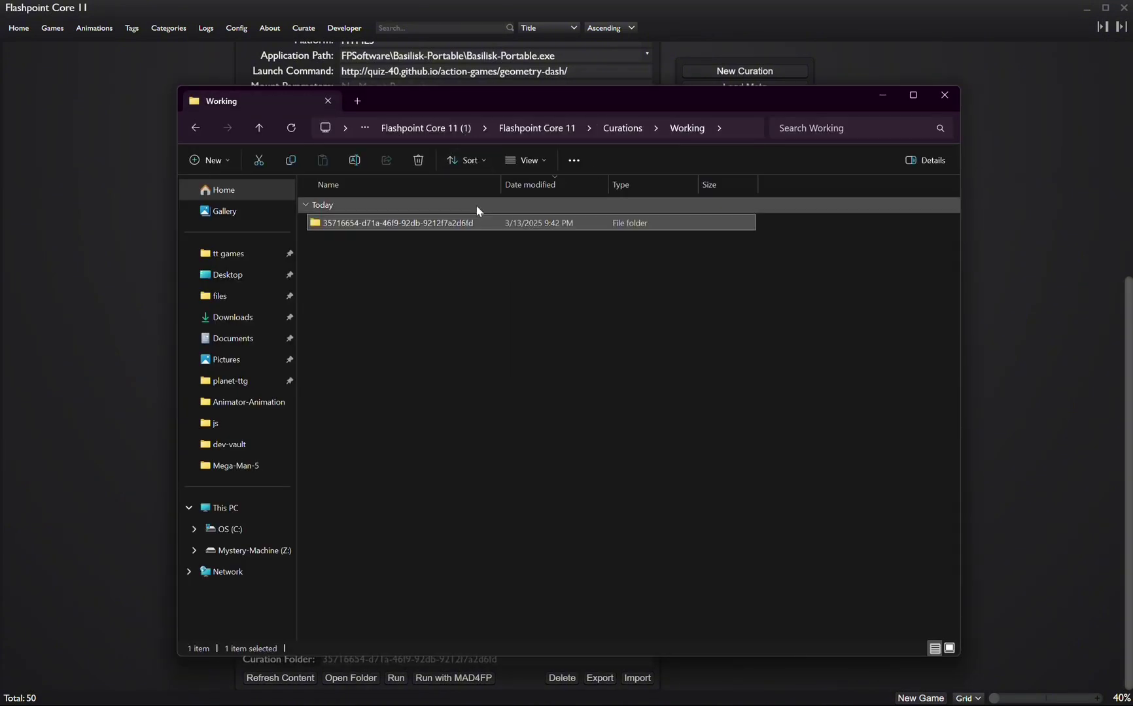
left_click(342, 235)
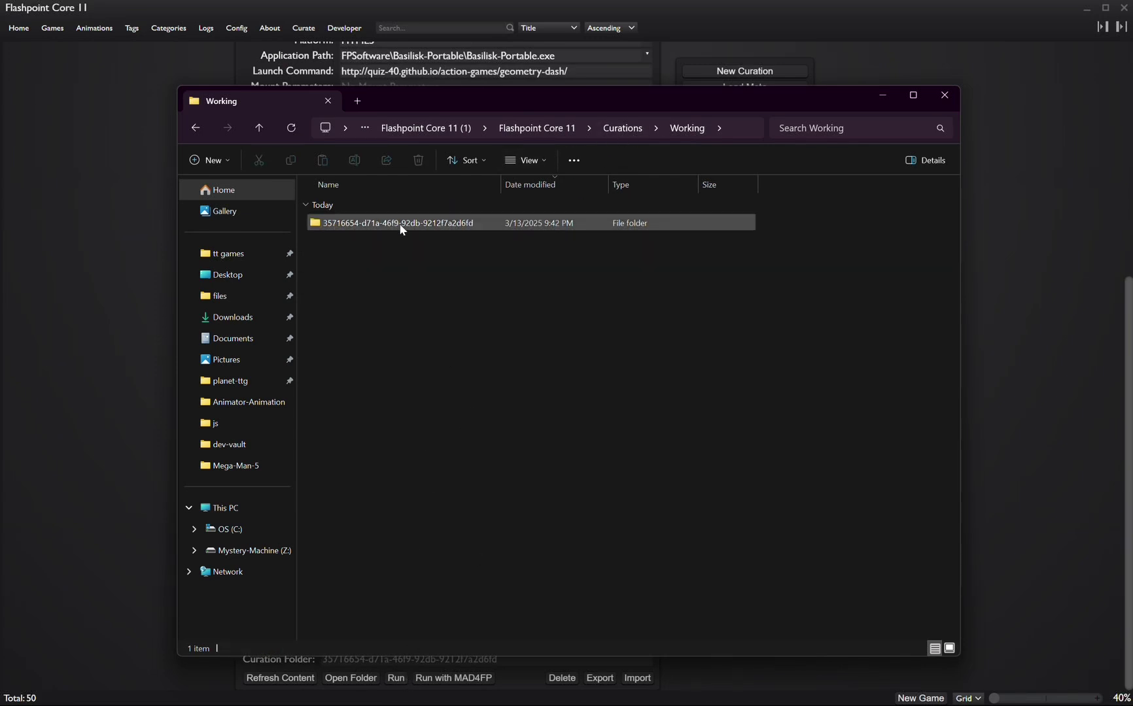
left_click(739, 128)
left_click(623, 129)
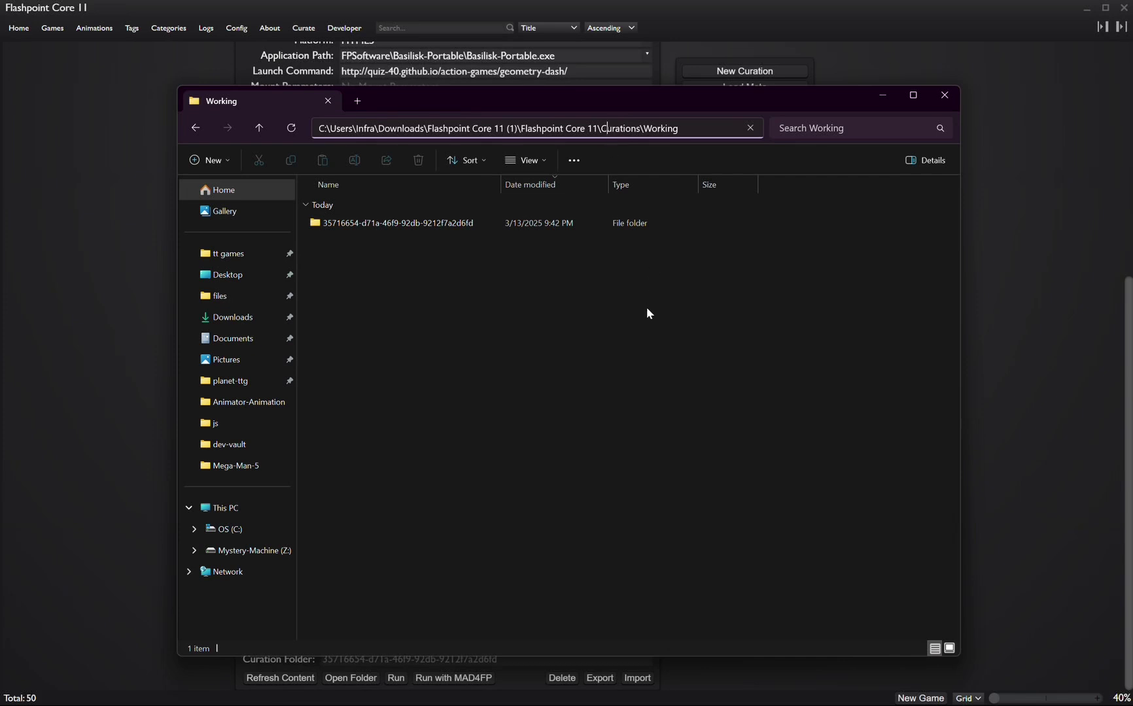
- Open the curation folder and go down to content\quiz-40.github.io\action-games\geometry-dash
double_click(346, 223)
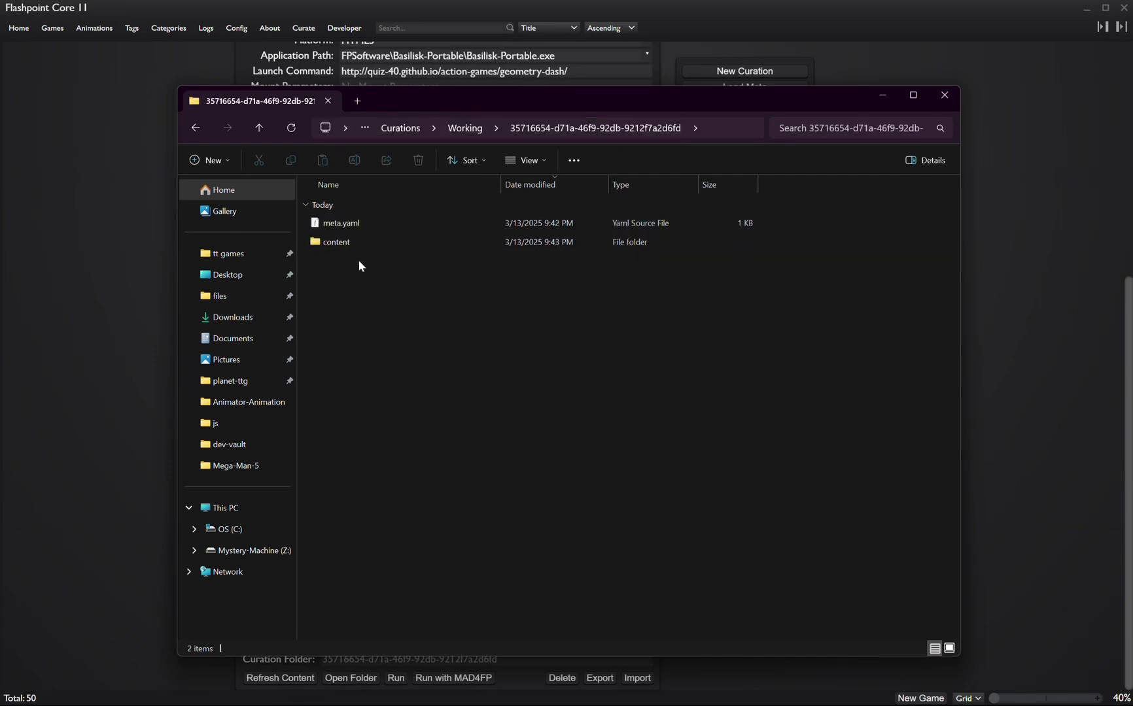
double_click(347, 242)
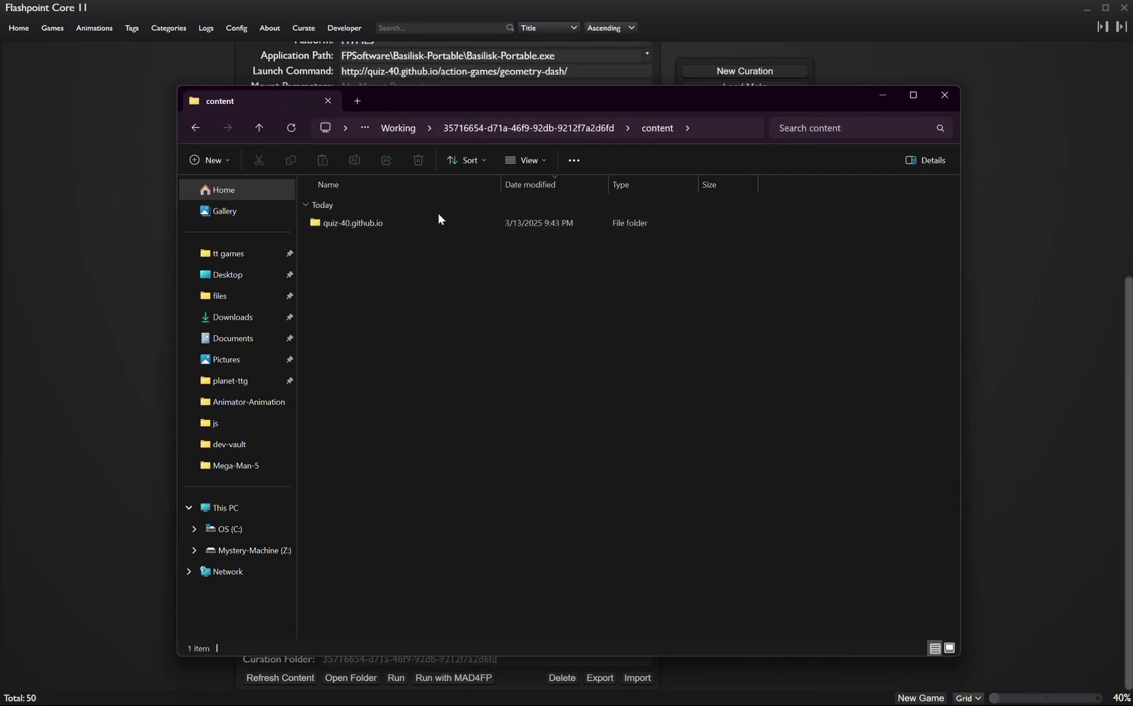
double_click(339, 224)
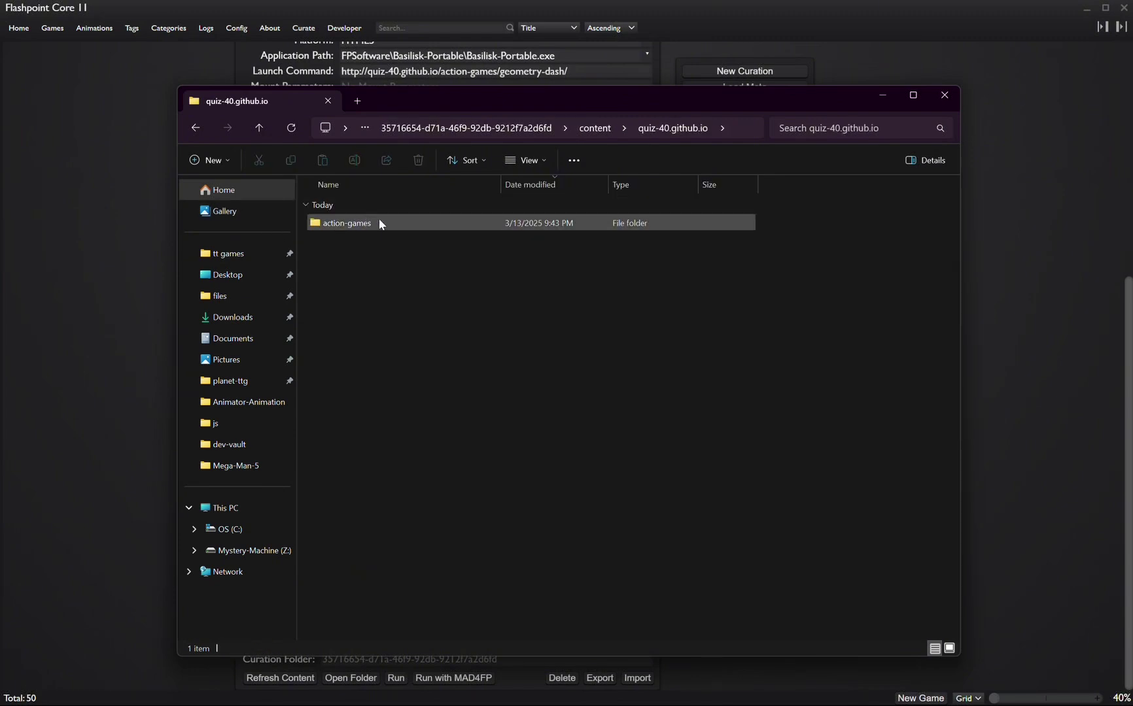
double_click(418, 221)
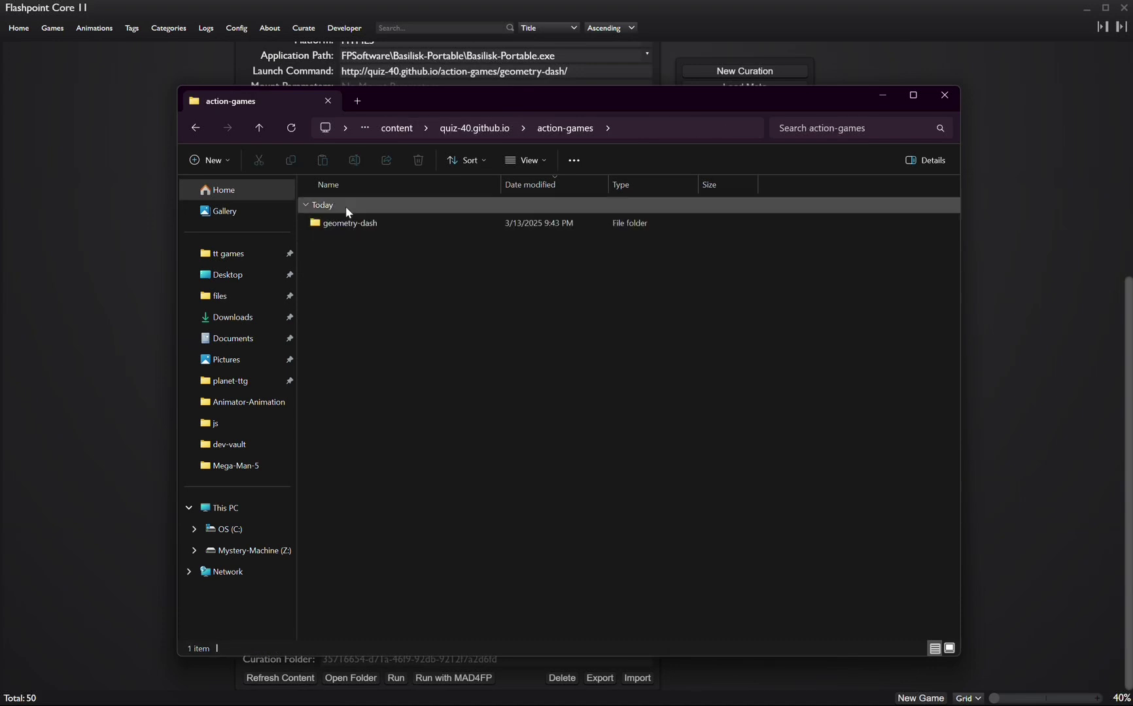
double_click(430, 222)
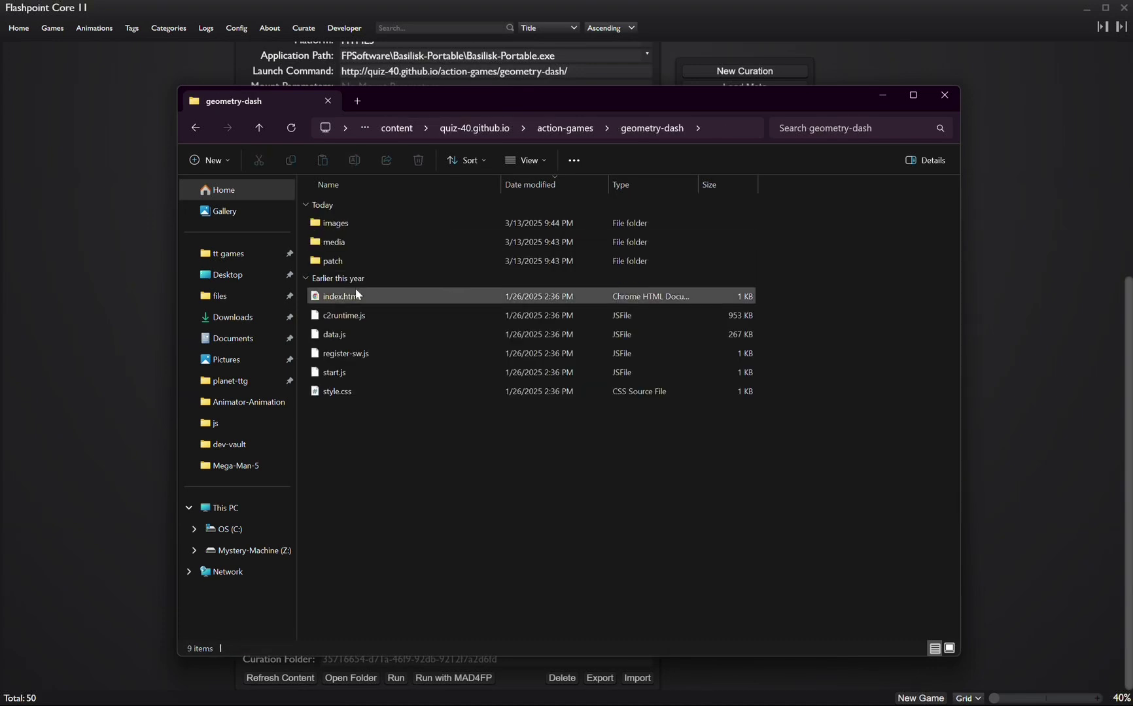
- Inspect the files inside the geometry-dash folder and return to action-games with geometry-dash selected
left_click(565, 127)
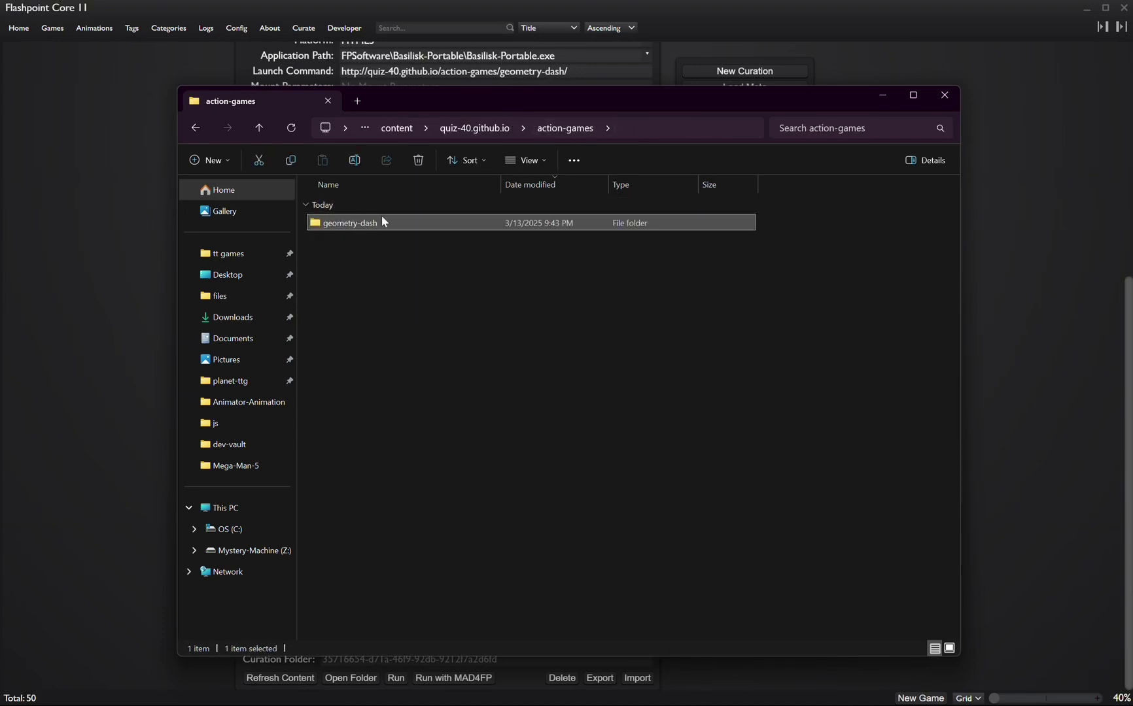
double_click(341, 223)
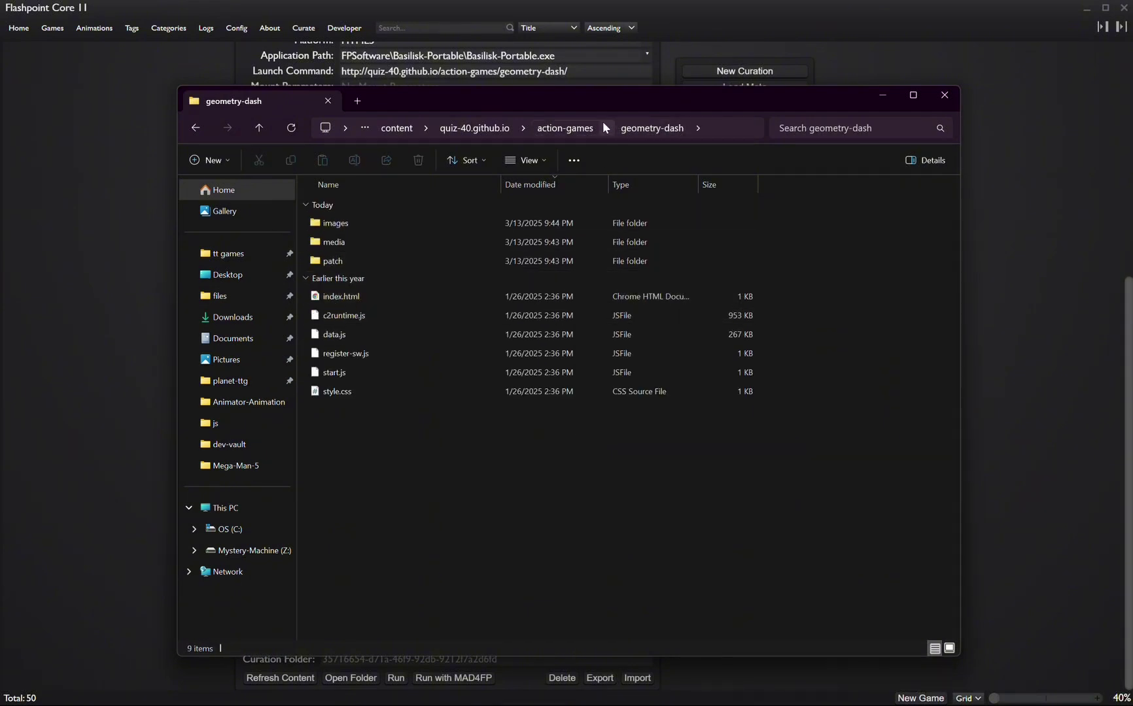
left_click(565, 128)
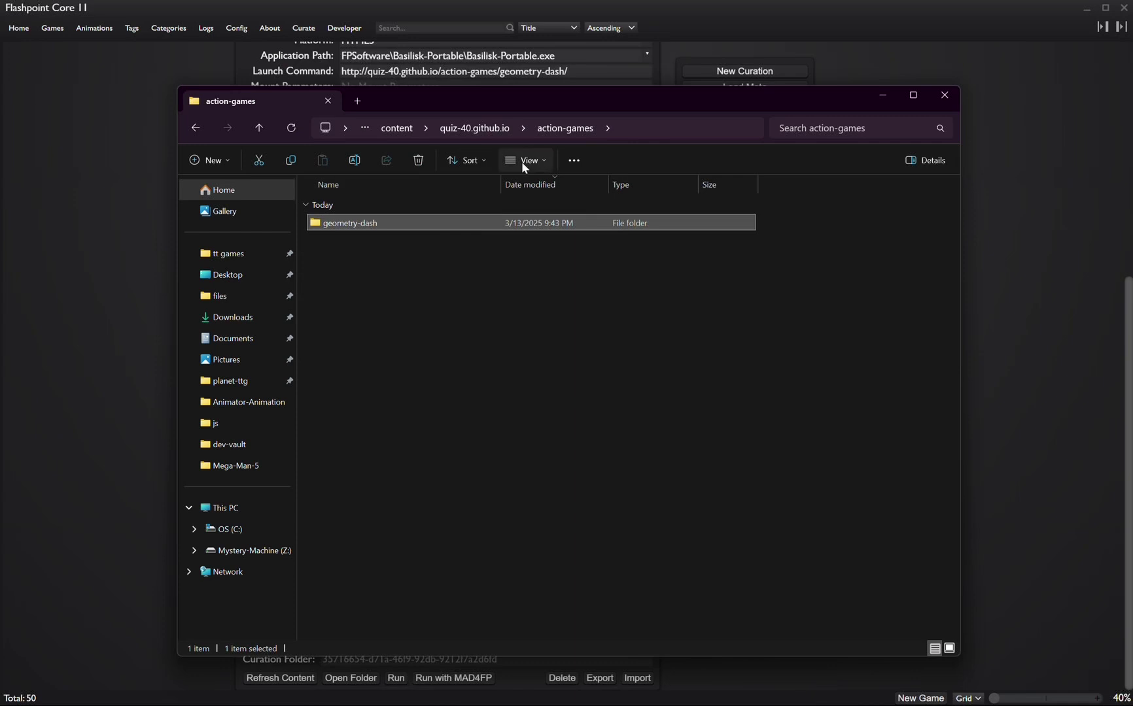
left_click(322, 247)
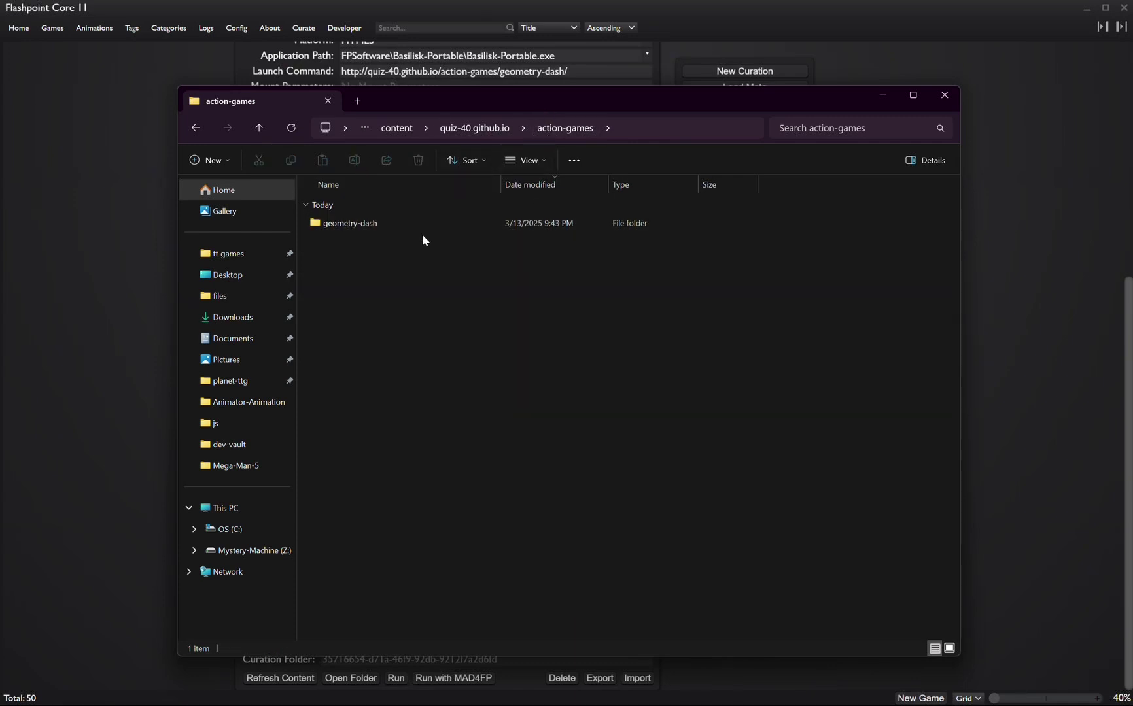
left_click(575, 159)
left_click(539, 223)
double_click(428, 223)
key("alt+Left")
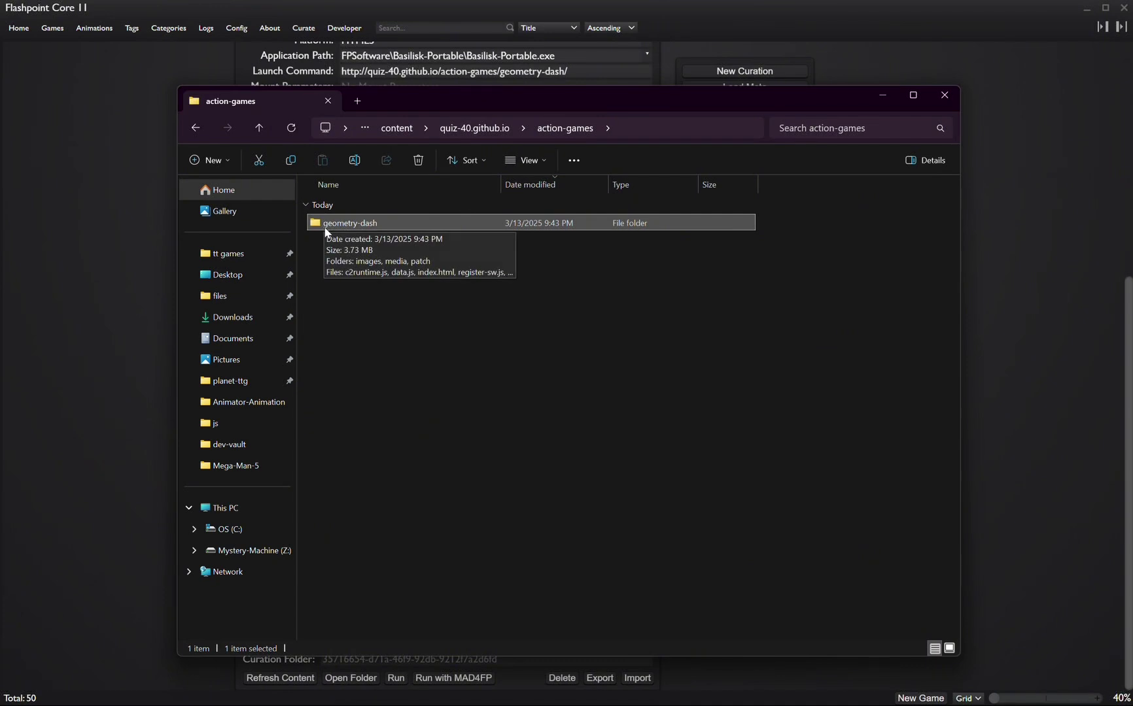
- Move the geometry-dash folder from action-games to the Desktop, view it in the Desktop folder, and close that File Explorer window
left_click_drag(327, 231, 237, 282)
left_click(230, 274)
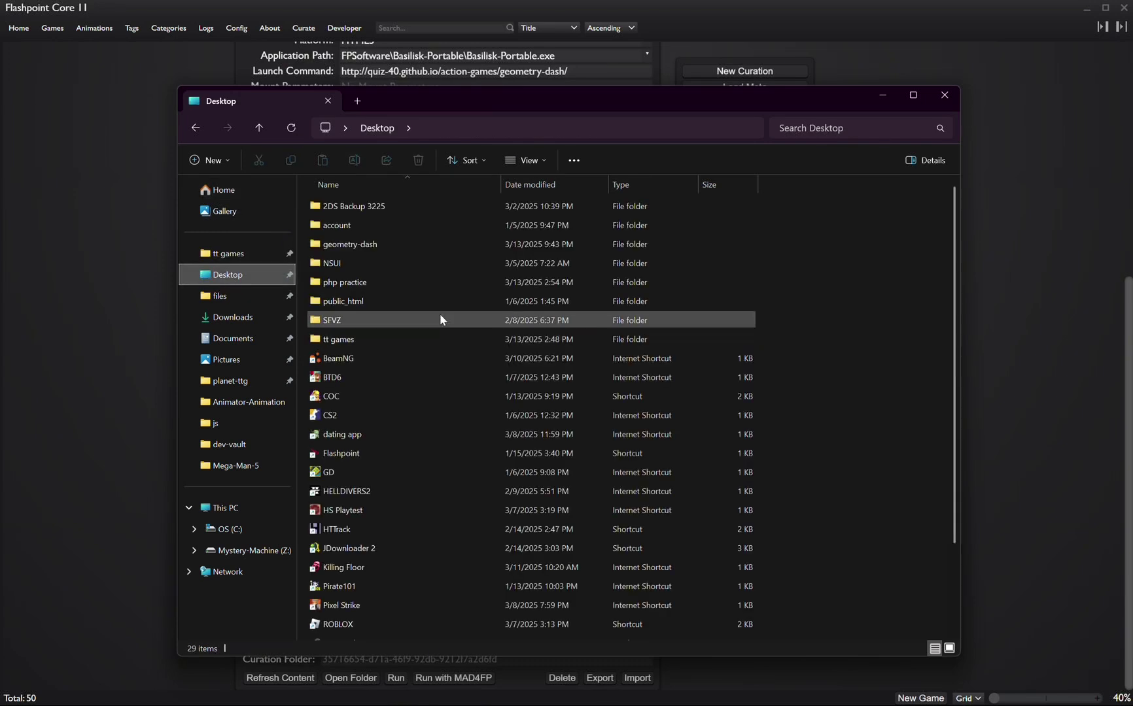
left_click(945, 94)
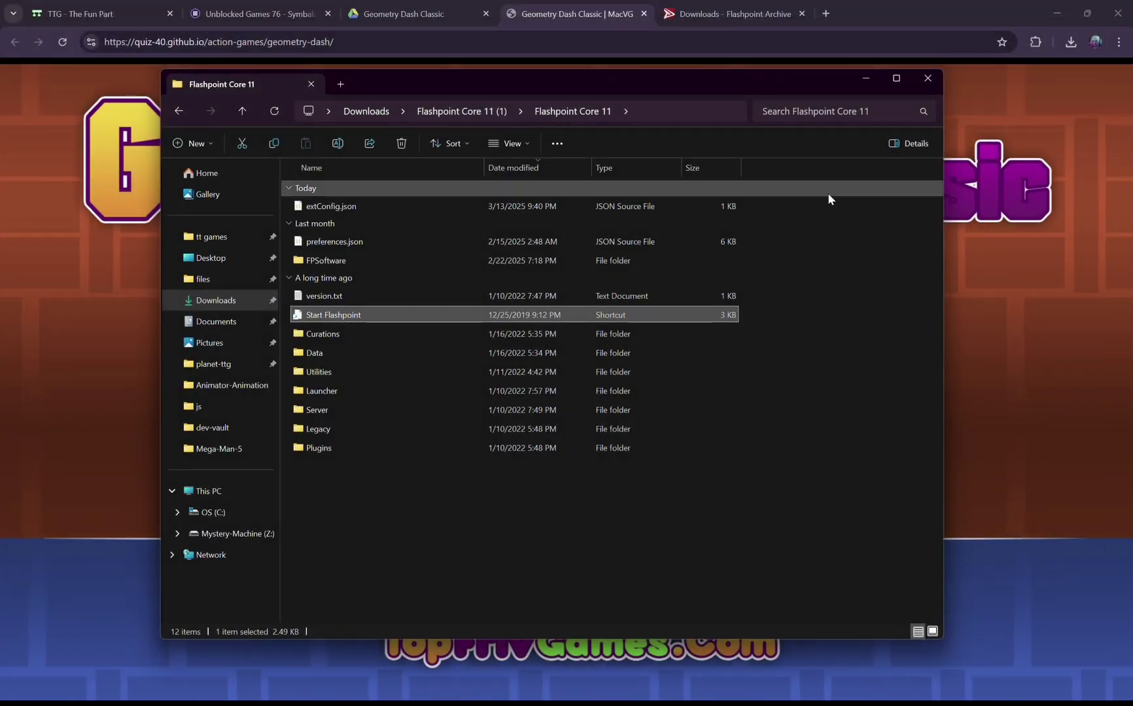
- Close the Flashpoint Core 11 folder window and every browser tab except TTG, and open a new blank tab
left_click(940, 77)
left_click(366, 17)
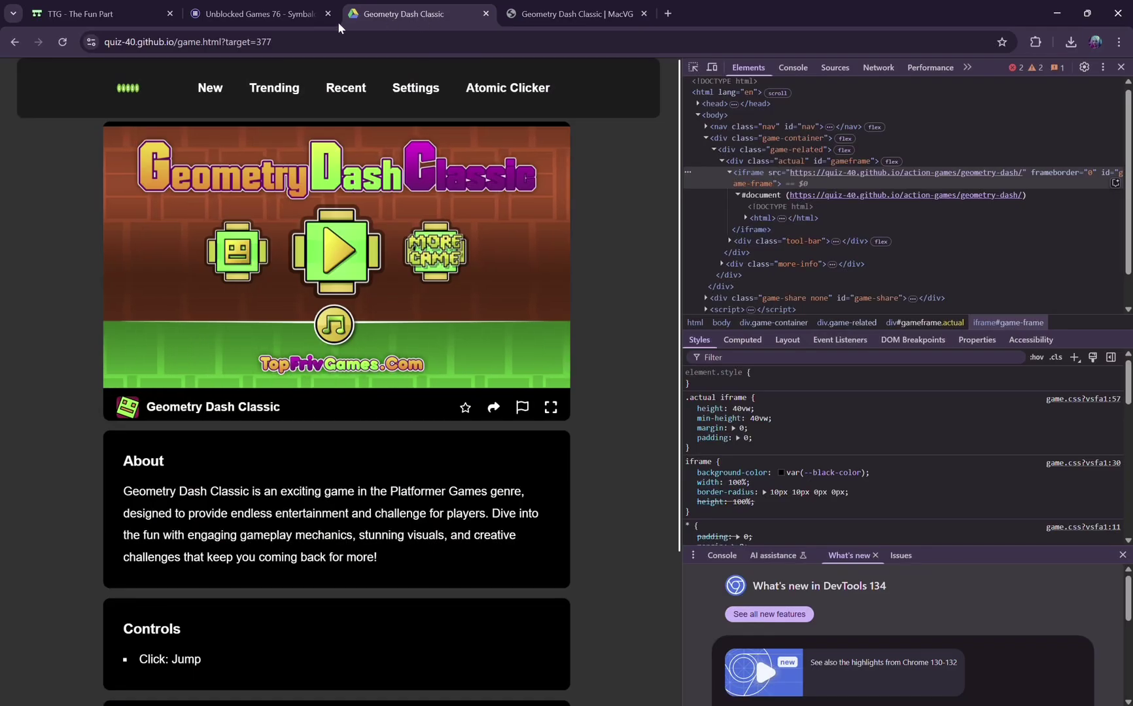
left_click(289, 19)
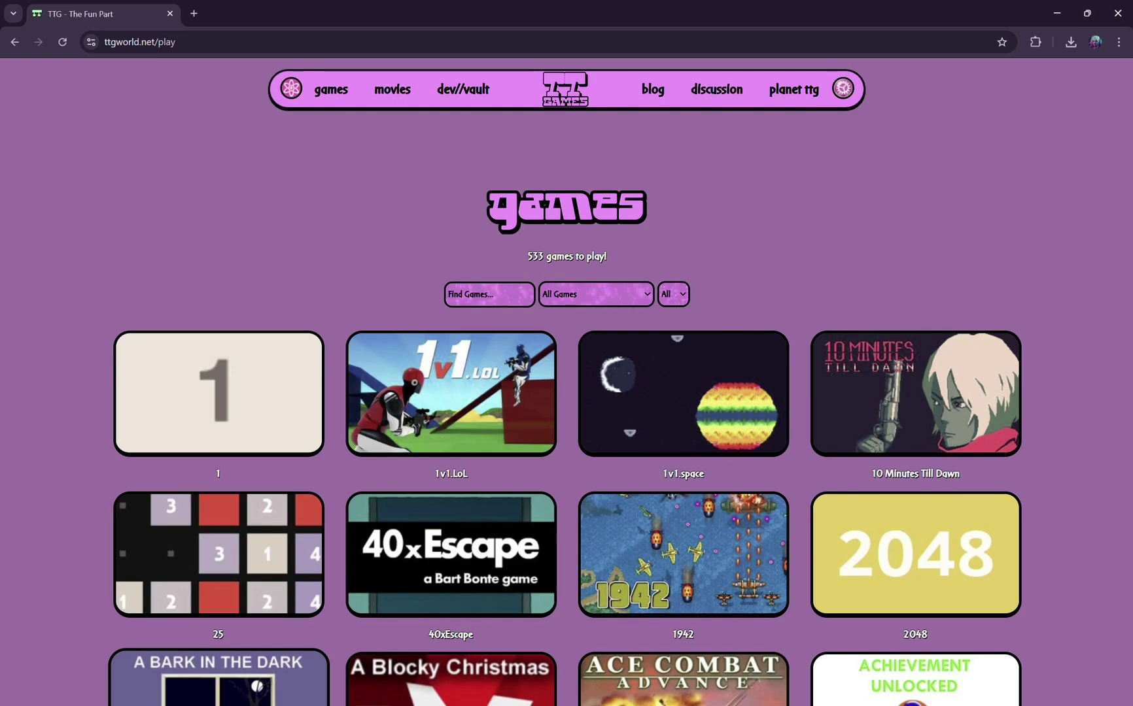
left_click(193, 13)
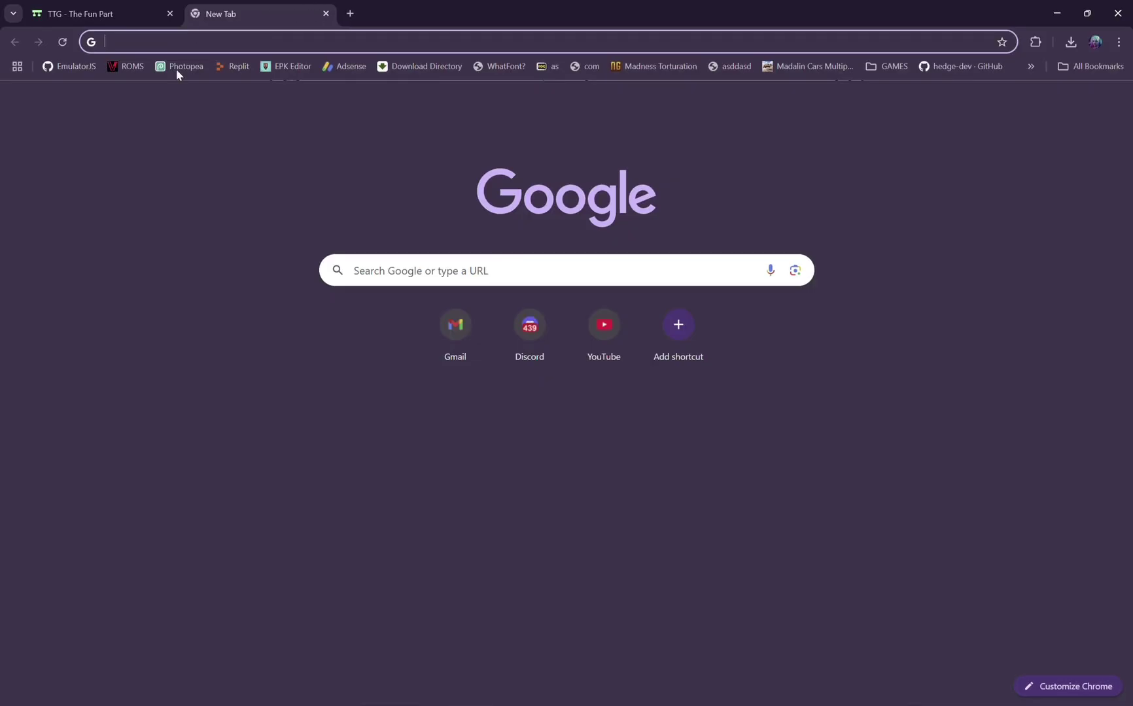
- Search Windows for "vs" and launch Visual Studio Code
key("super")
type("s")
key("BackSpace")
type("vs")
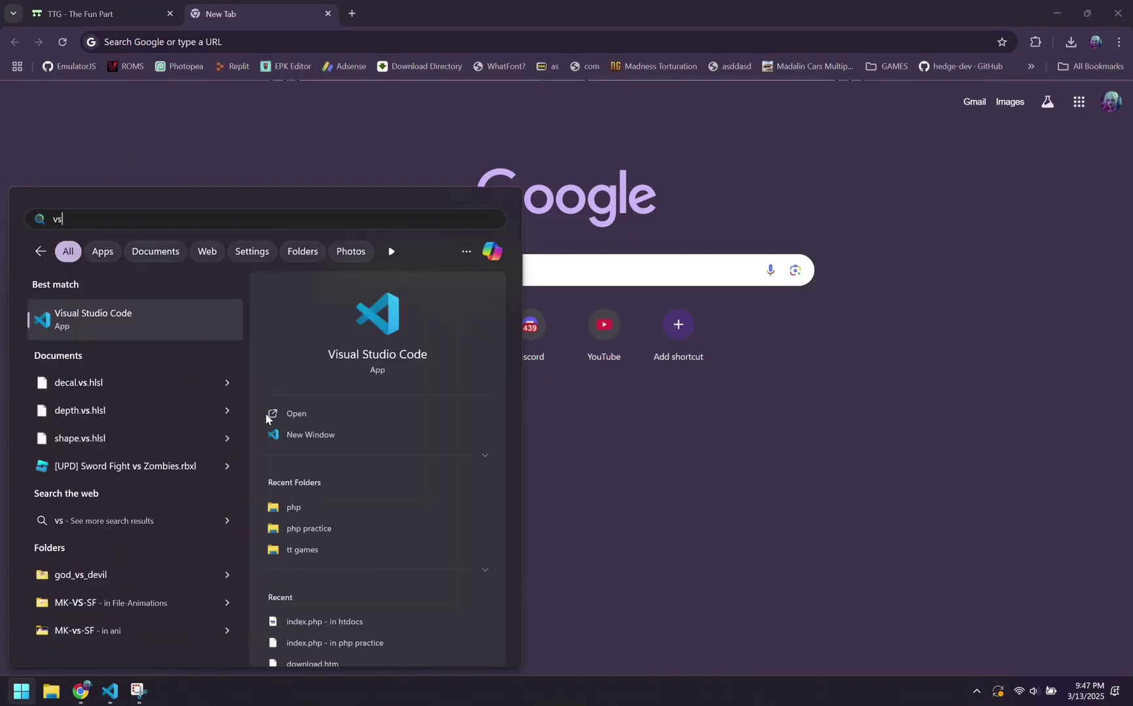
type("\\")
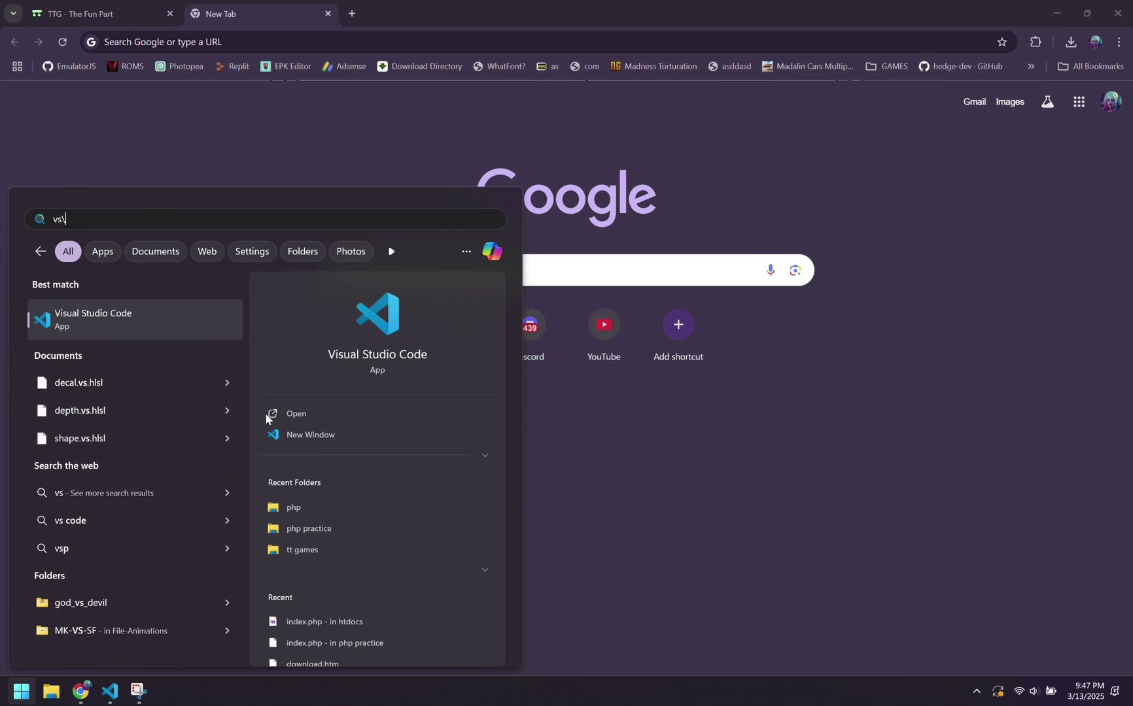
left_click(289, 416)
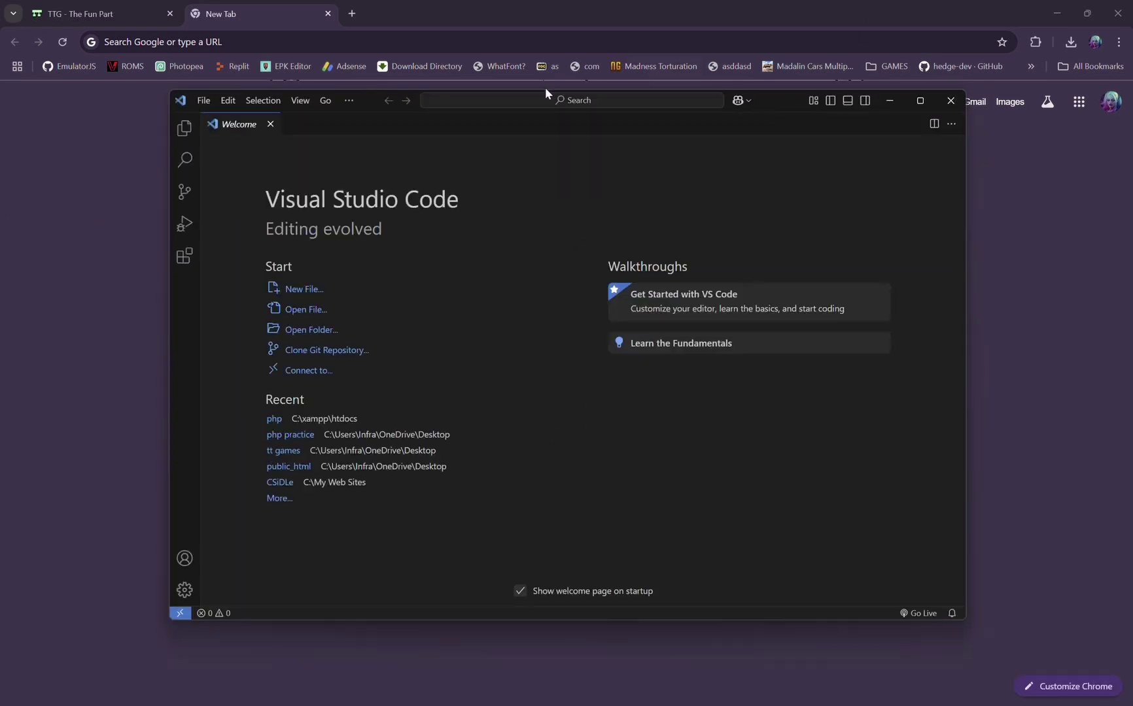
- Open the geometry-dash folder from the Desktop as the workspace and display its index.html file
left_click(321, 329)
left_click(208, 243)
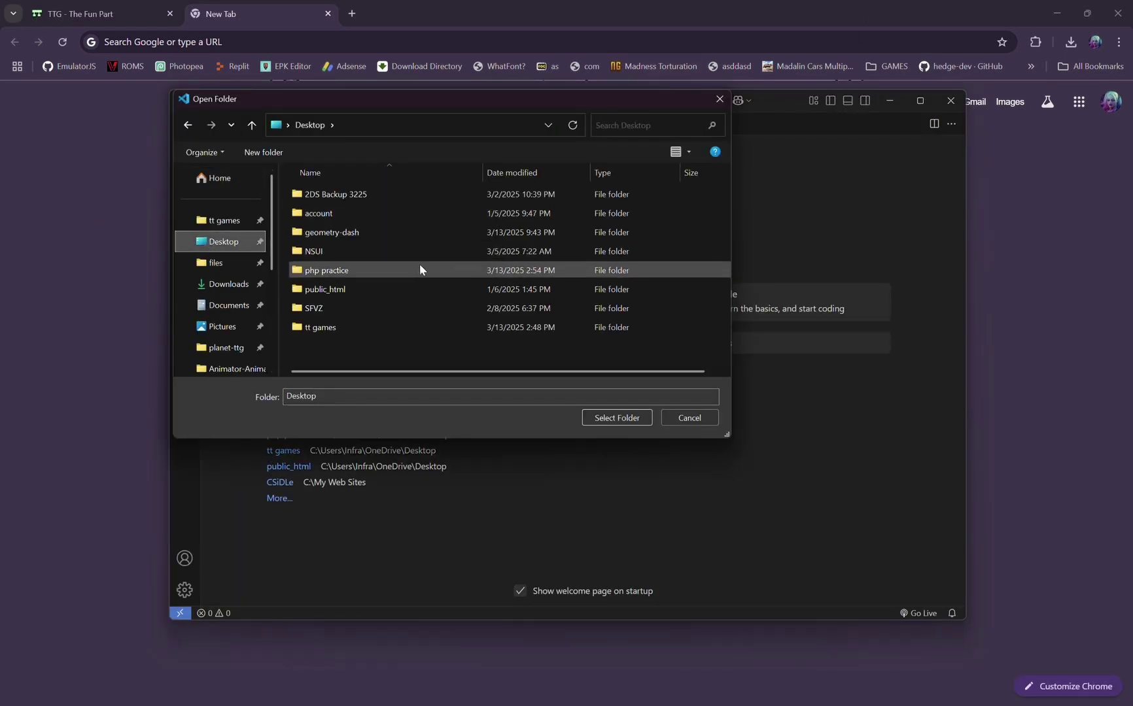
left_click(379, 233)
left_click(634, 418)
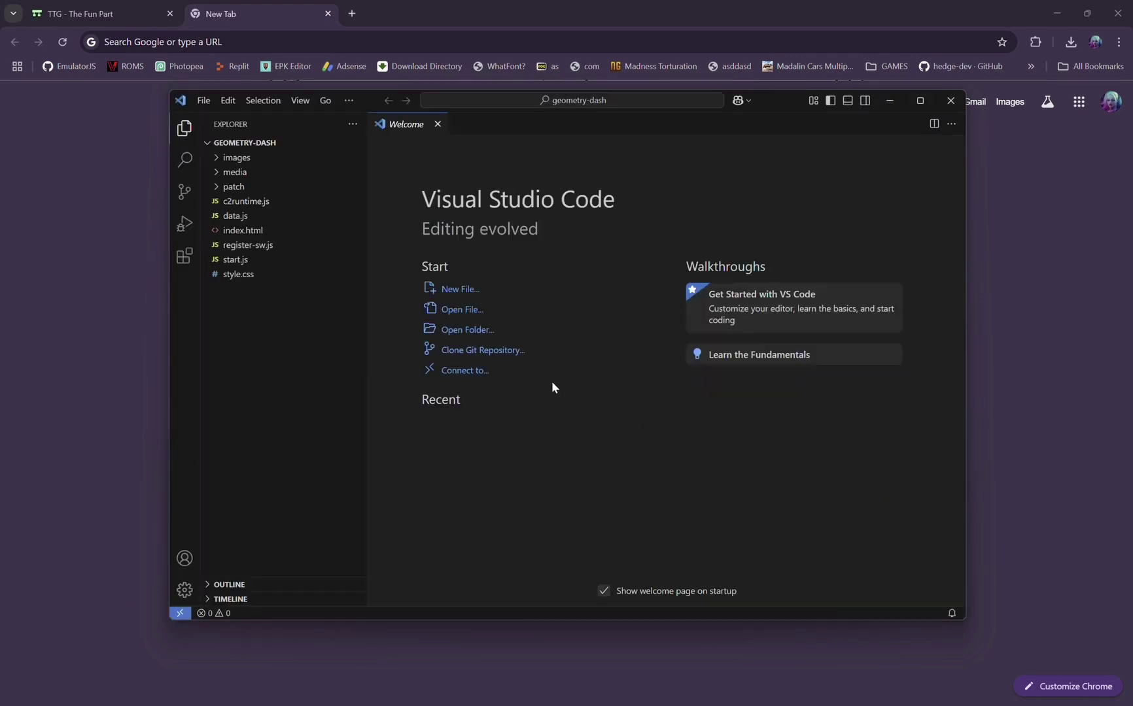
left_click(285, 230)
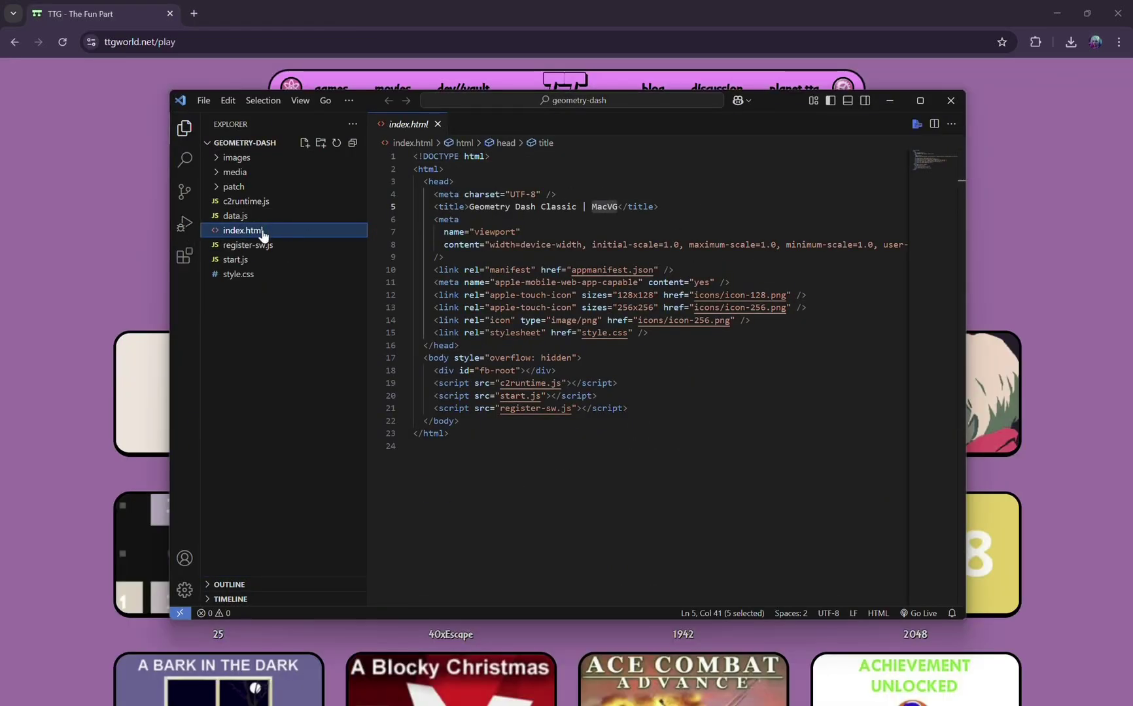
- Show the installed Live Server extension's details, and open index.html with Live Server
key("ctrl+shift+x")
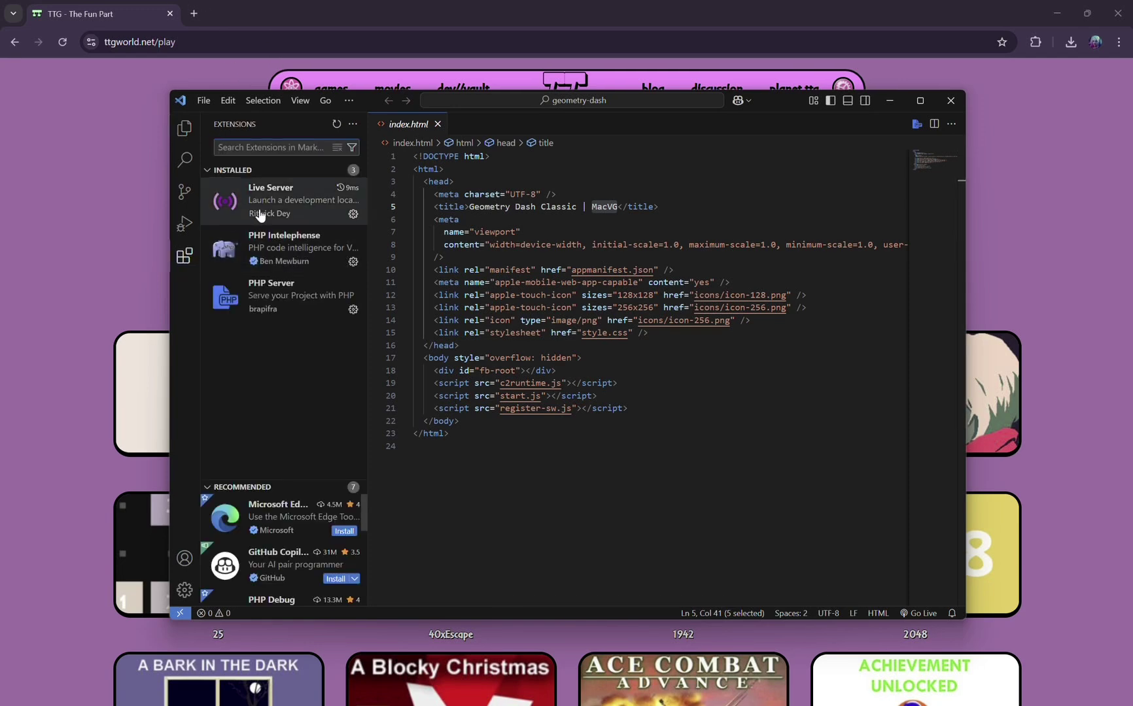
left_click(259, 216)
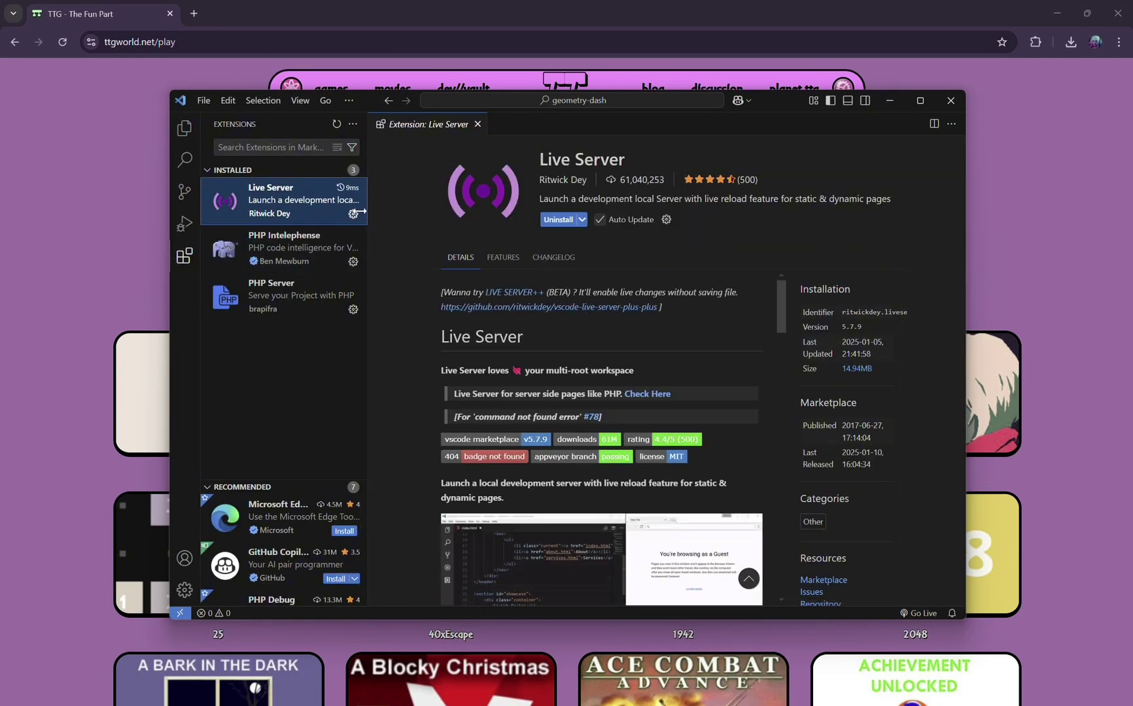
key("ctrl+shift+e")
right_click(268, 230)
left_click(308, 237)
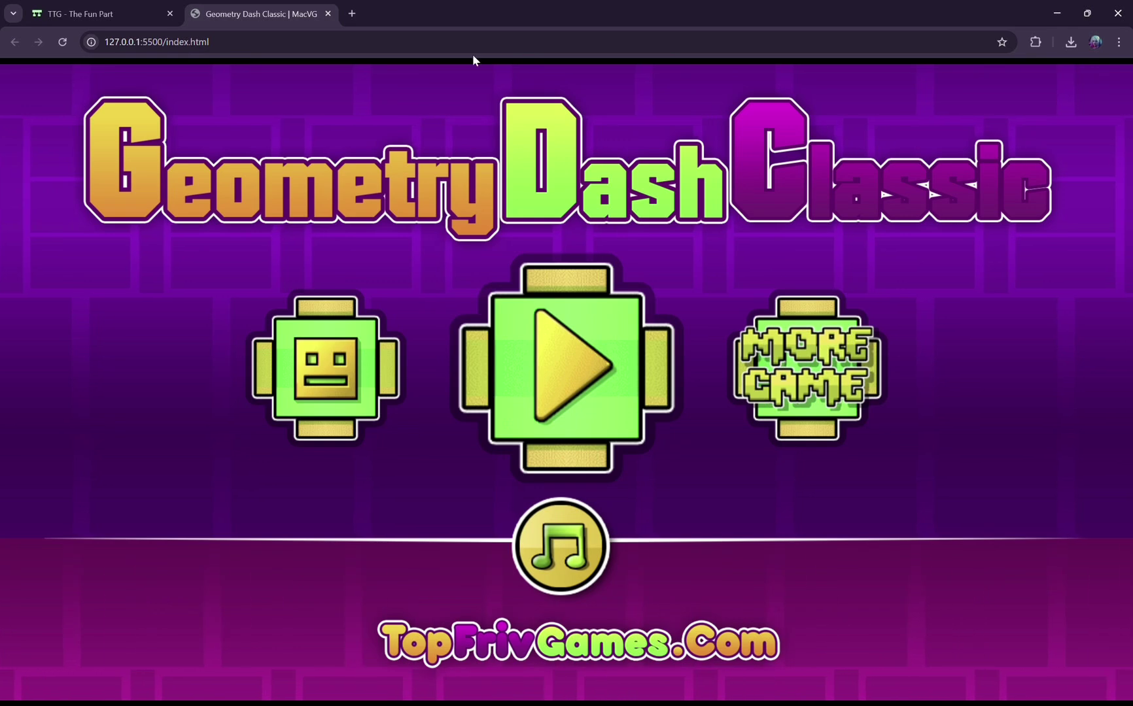
- Examine the locally served game's console messages in the developer tools and inspect its canvas element
key("F12")
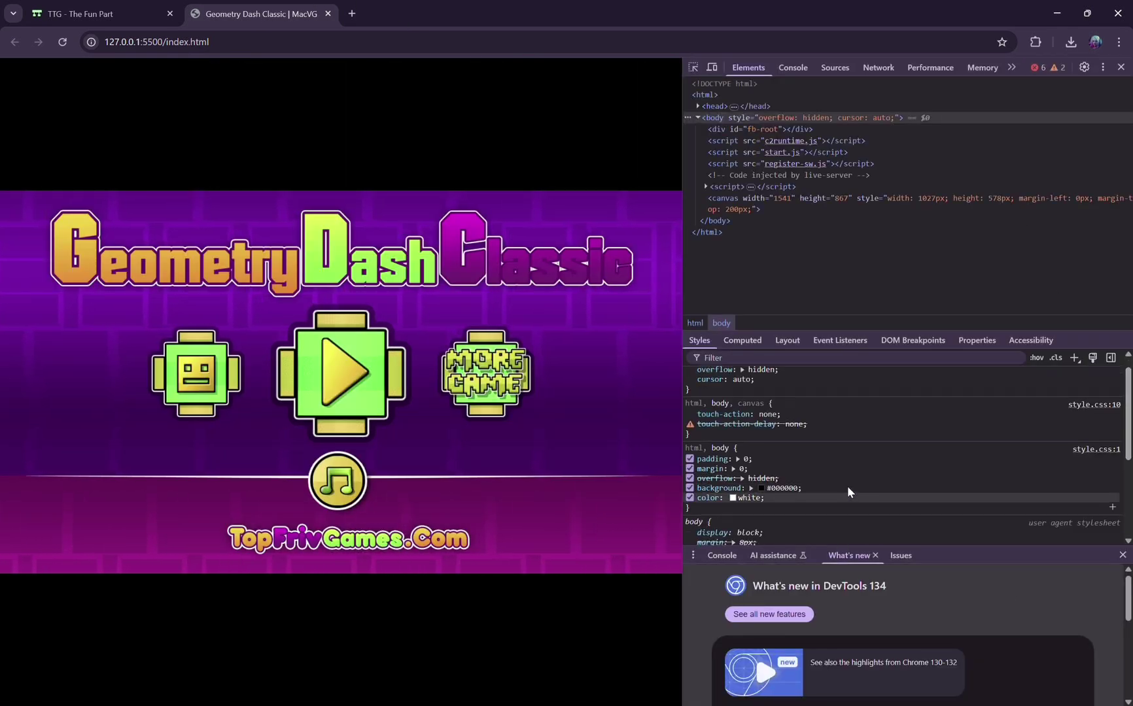
scroll(846, 492, "down", 3)
left_click(722, 556)
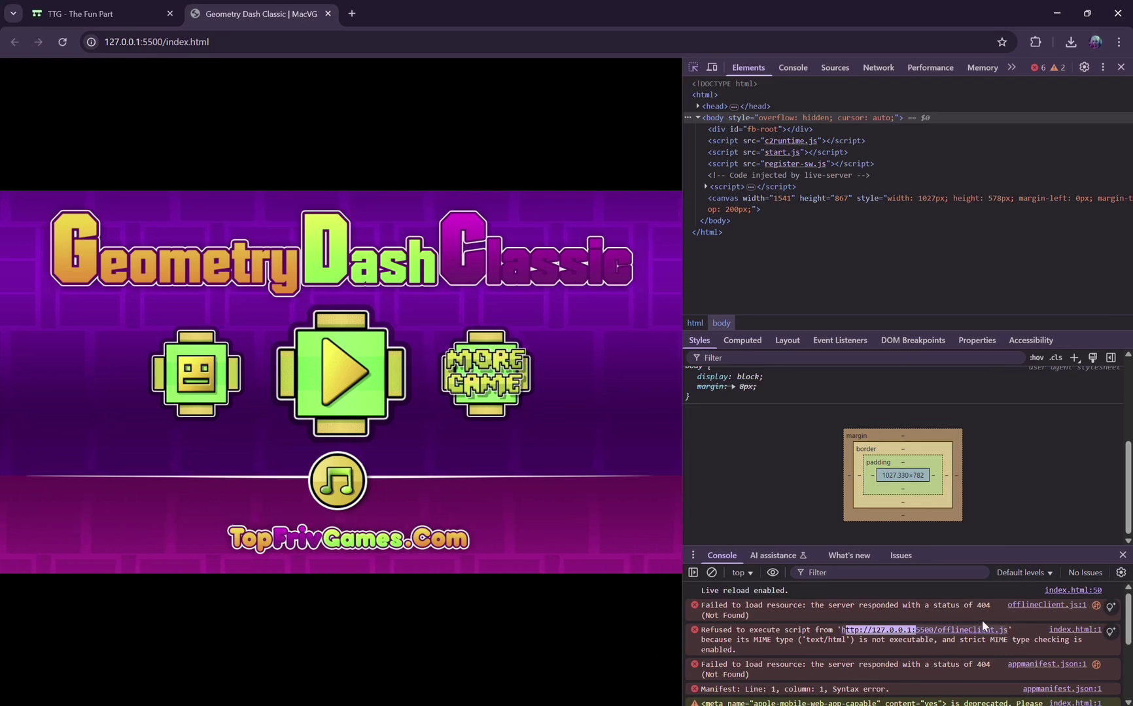
scroll(1007, 638, "down", 3)
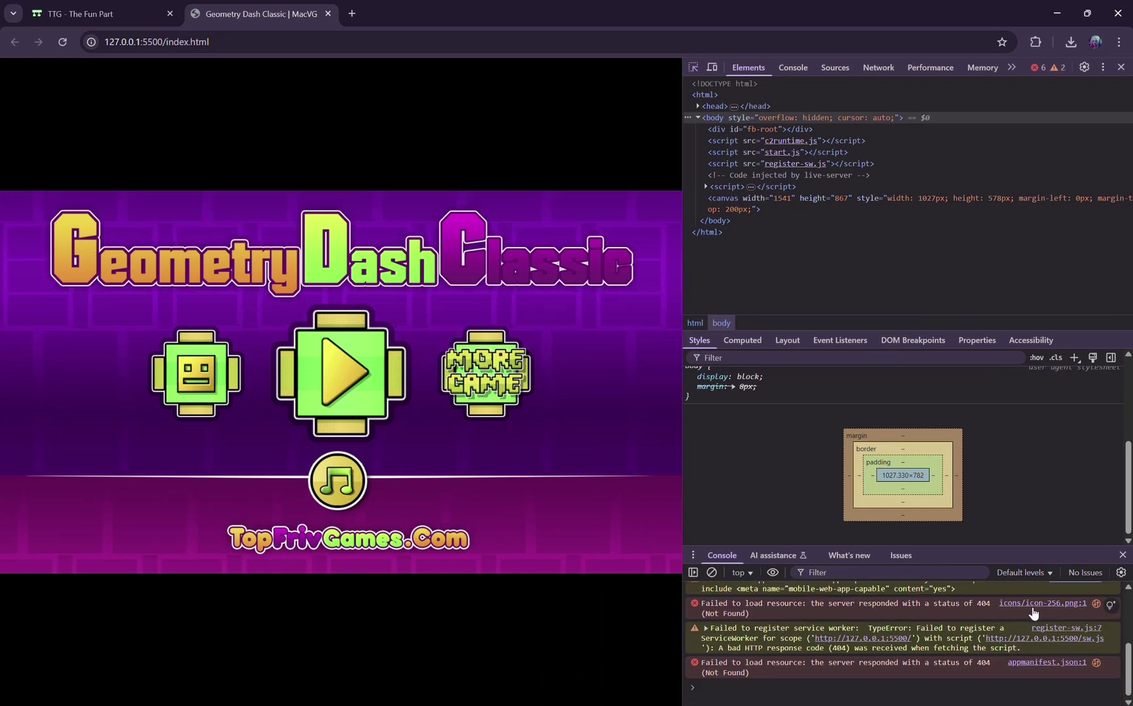
key("ctrl+shift+c")
left_click(437, 564)
- Start Geometry Dash Classic from its main menu, close the developer tools, and begin playing a level
left_click(336, 356)
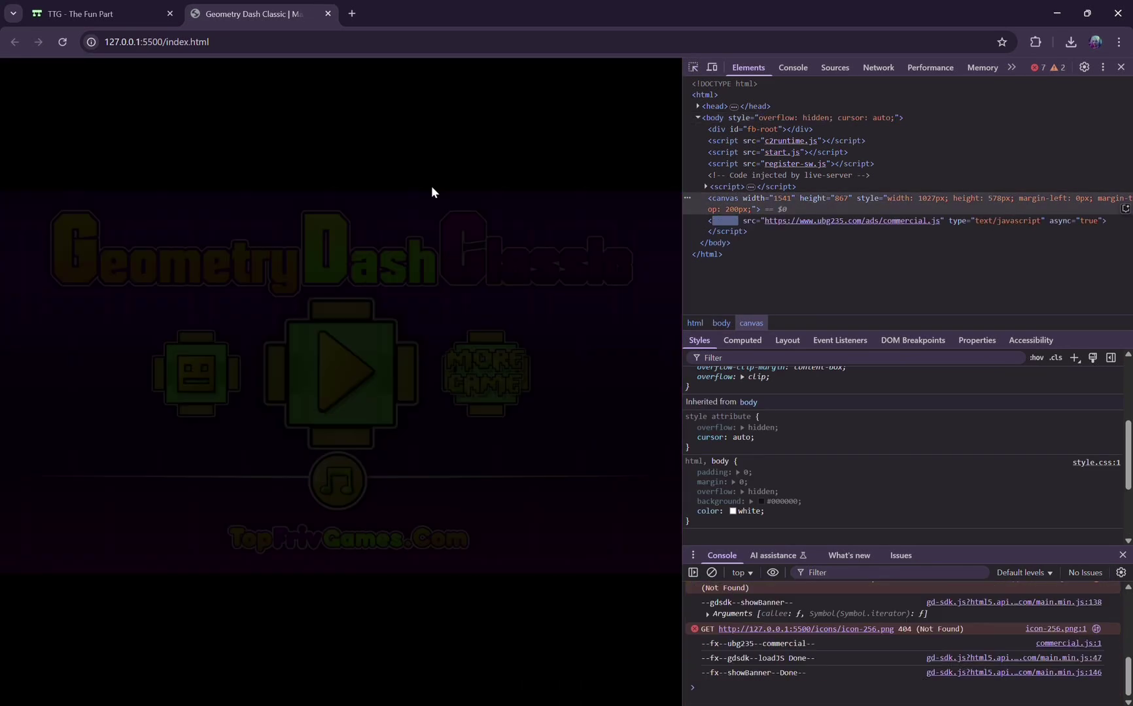
left_click(1123, 68)
left_click(704, 378)
left_click(812, 373)
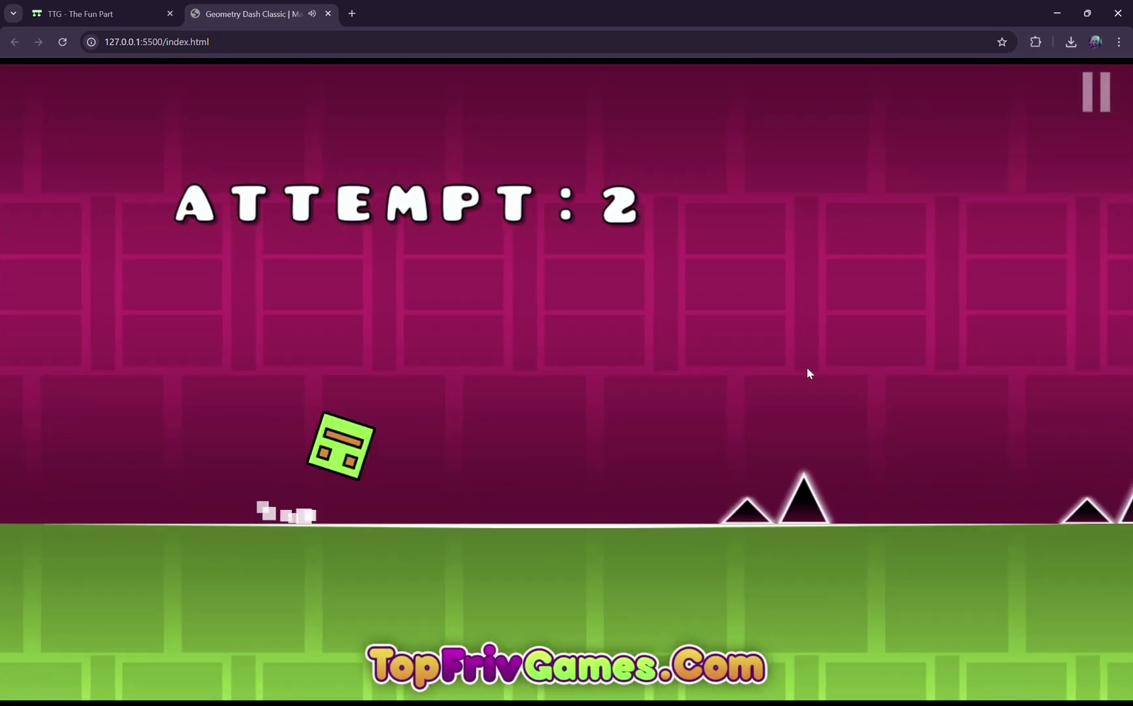
- Test the locally hosted game by making the cube jump over the level's spikes and blocks
left_click(805, 362)
left_click(803, 358)
left_click(795, 358)
left_click(766, 366)
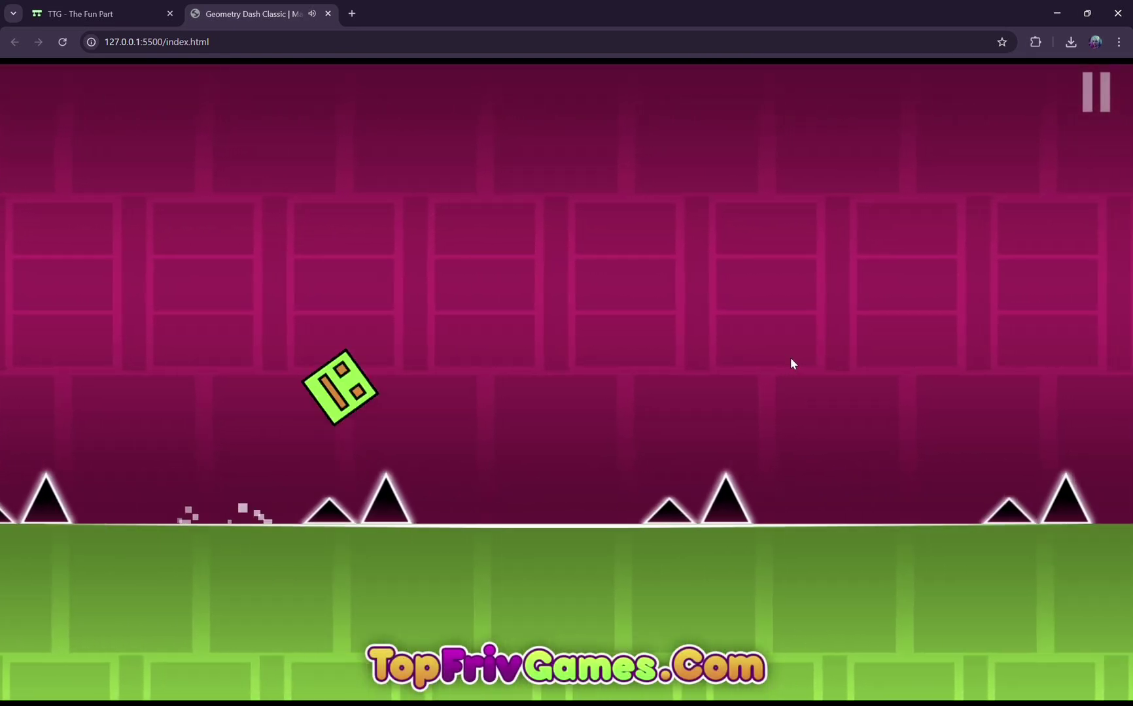
left_click(744, 374)
left_click(739, 368)
left_click(737, 368)
left_click(737, 368)
left_click(737, 367)
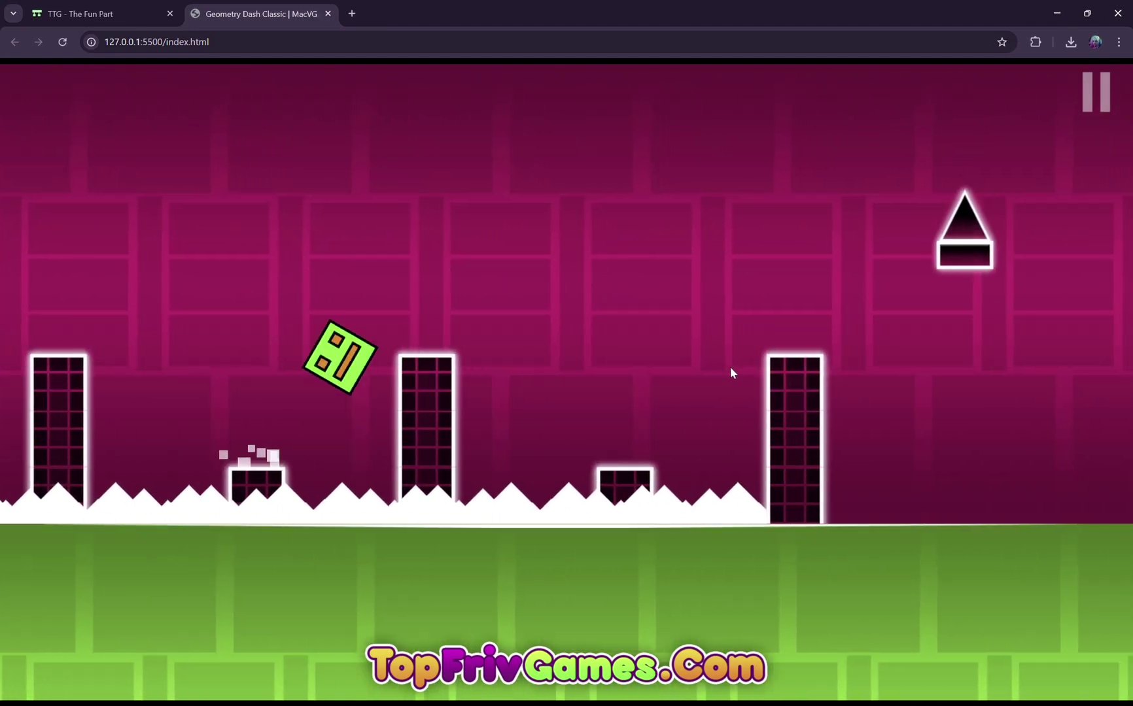
key("super")
mouse_move(136, 699)
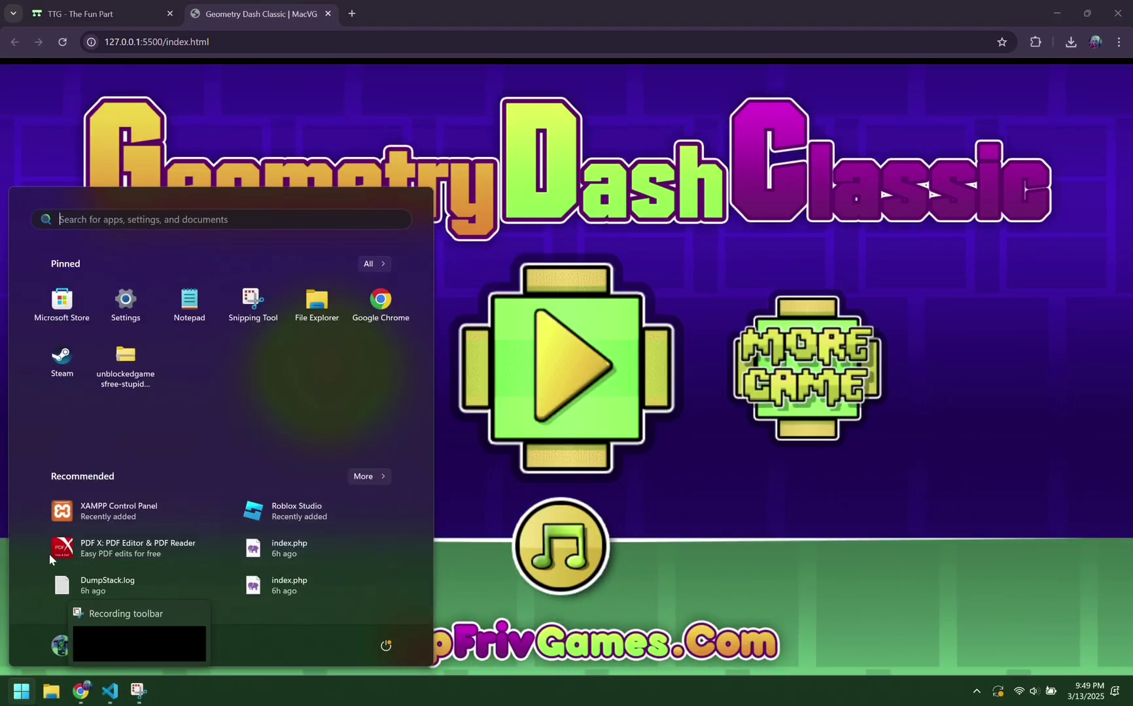